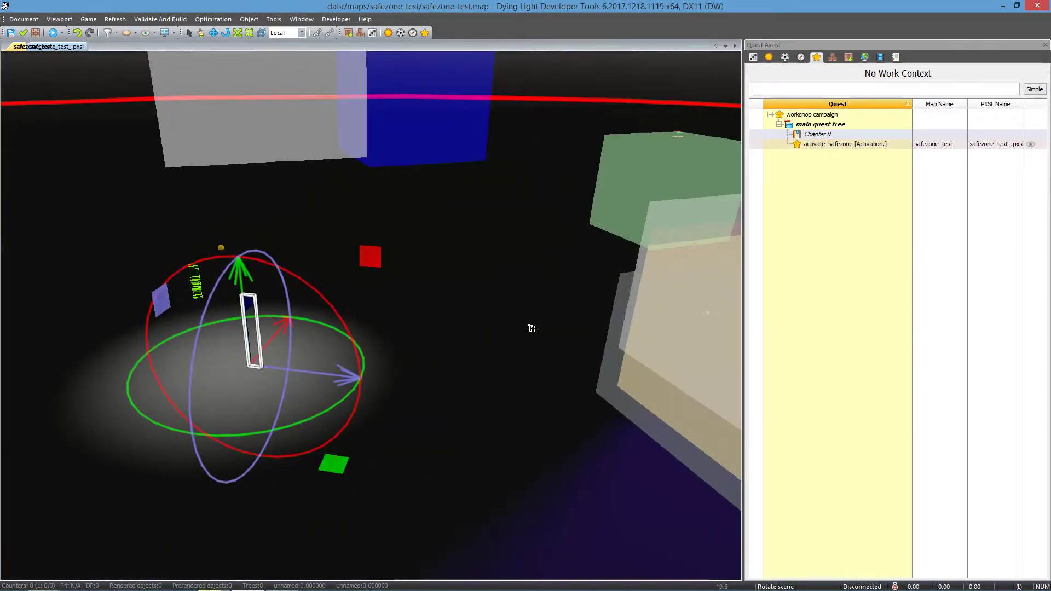
Inspect the attributes of the MapStart spawn point
{"action": "key", "text": "w"}
{"action": "key", "text": "s"}
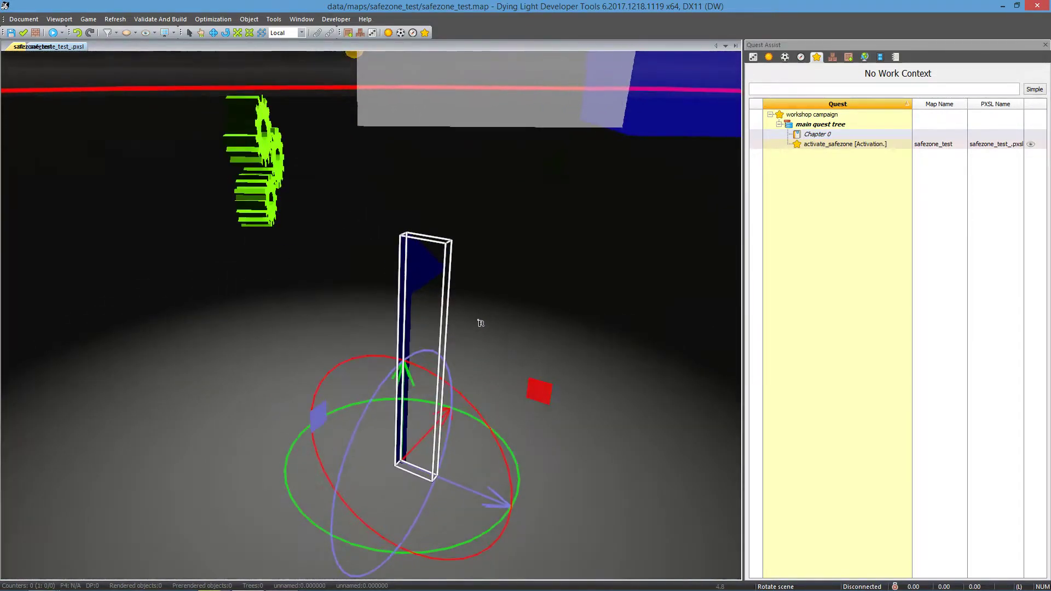
{"action": "left_click", "coordinate": [753, 57]}
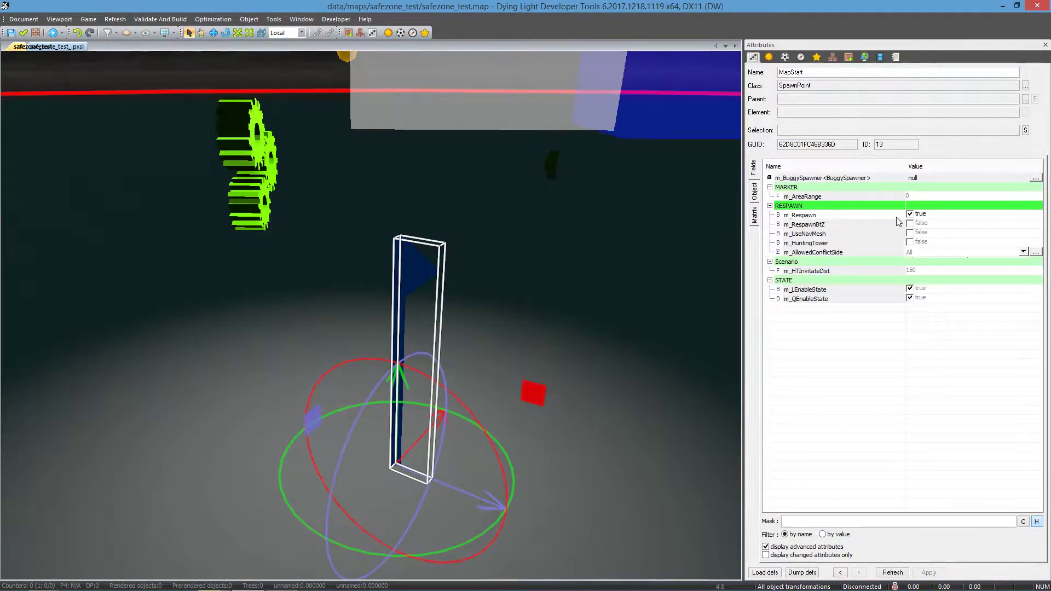
Select the large Safezone_barrel volume and check its class in the attributes
{"action": "right_click_drag", "start_coordinate": [570, 312], "coordinate": [384, 223]}
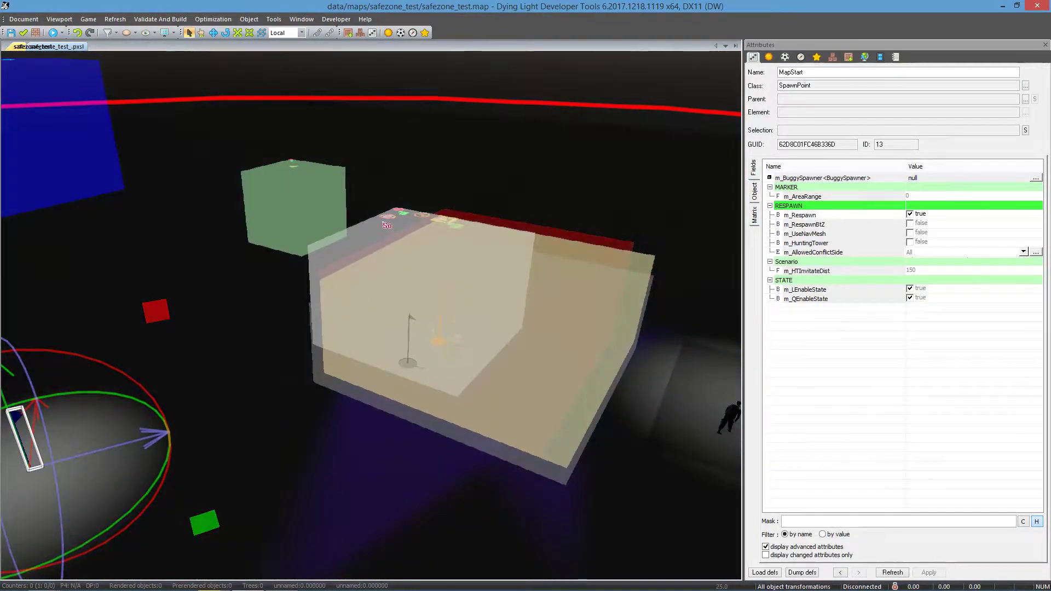
{"action": "left_click", "coordinate": [385, 223]}
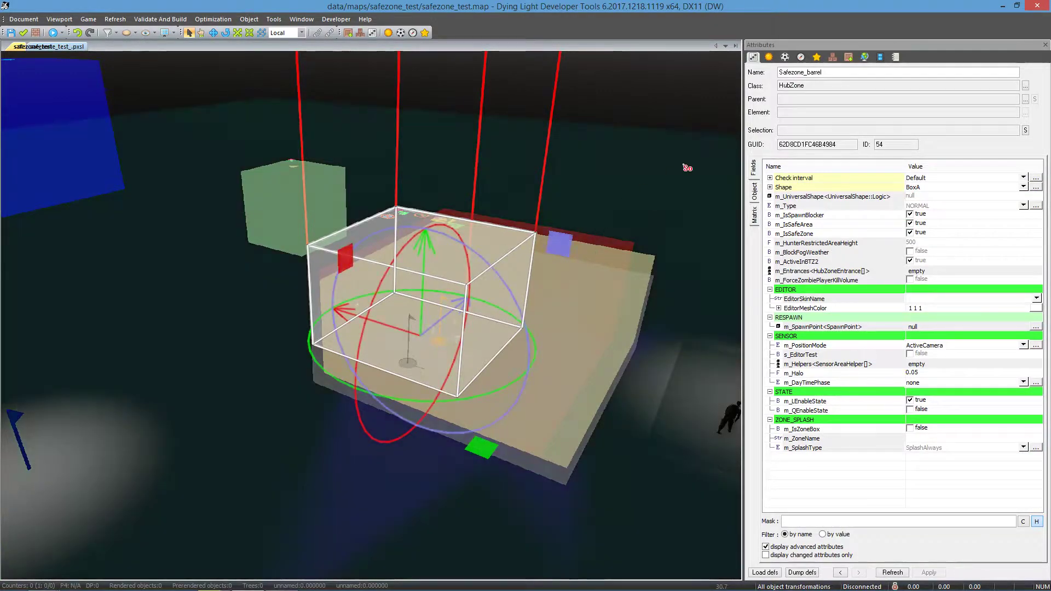
{"action": "left_click_drag", "start_coordinate": [811, 87], "coordinate": [758, 88]}
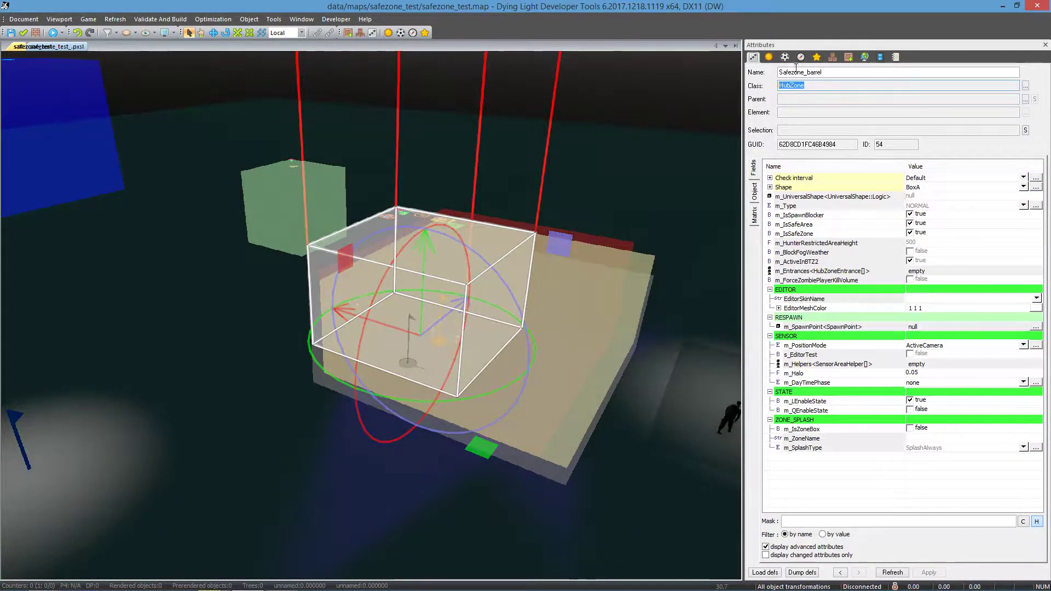
Search the assets for HUB and place a trial hub zone on the ground between the spawn point and the existing safe zone
{"action": "left_click", "coordinate": [849, 56]}
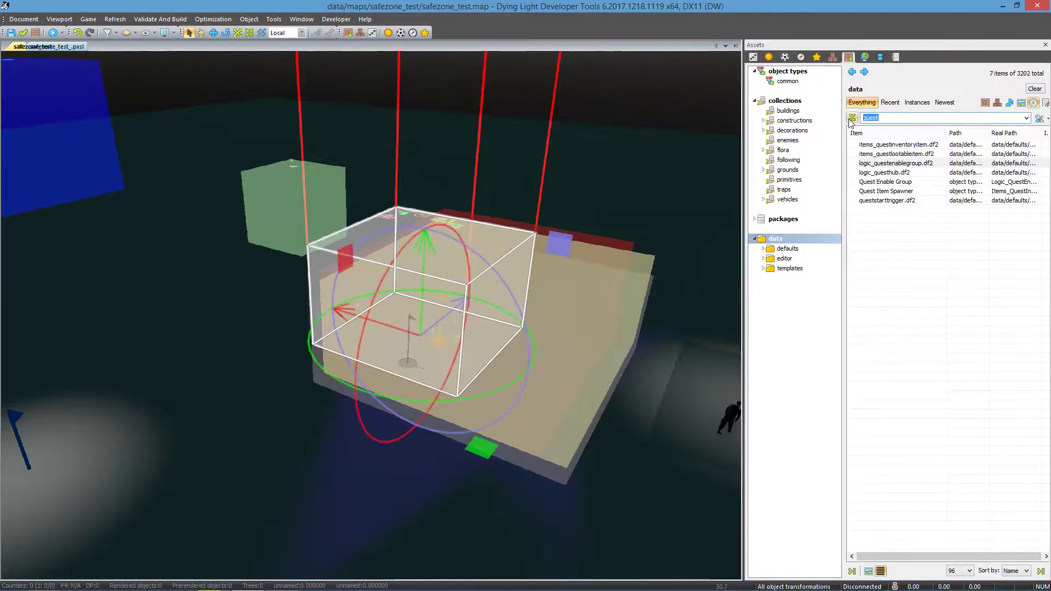
{"action": "type", "text": "HUB"}
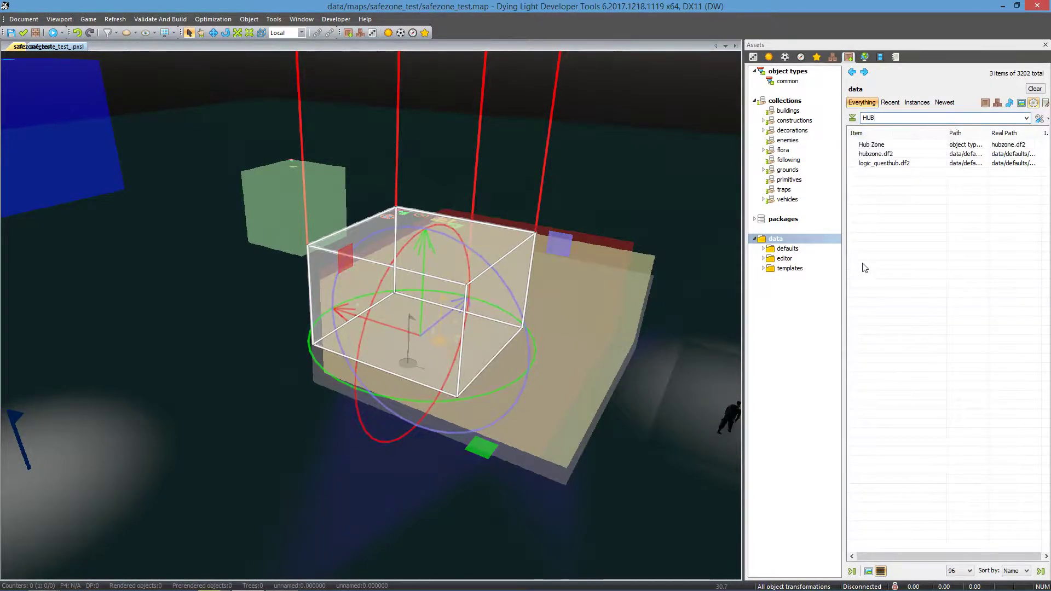
{"action": "left_click", "coordinate": [875, 154]}
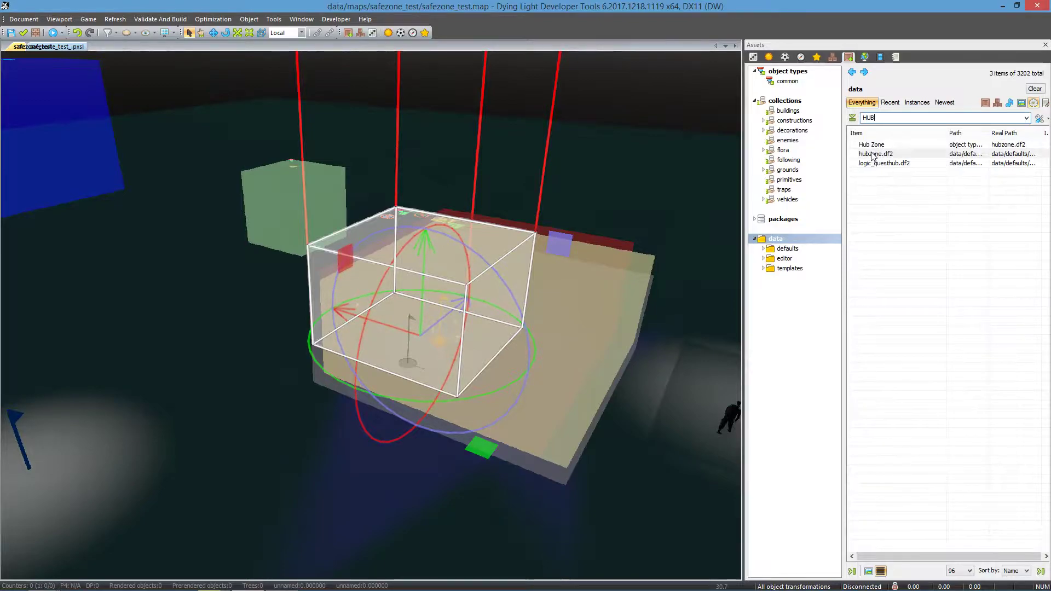
{"action": "left_click", "coordinate": [874, 145]}
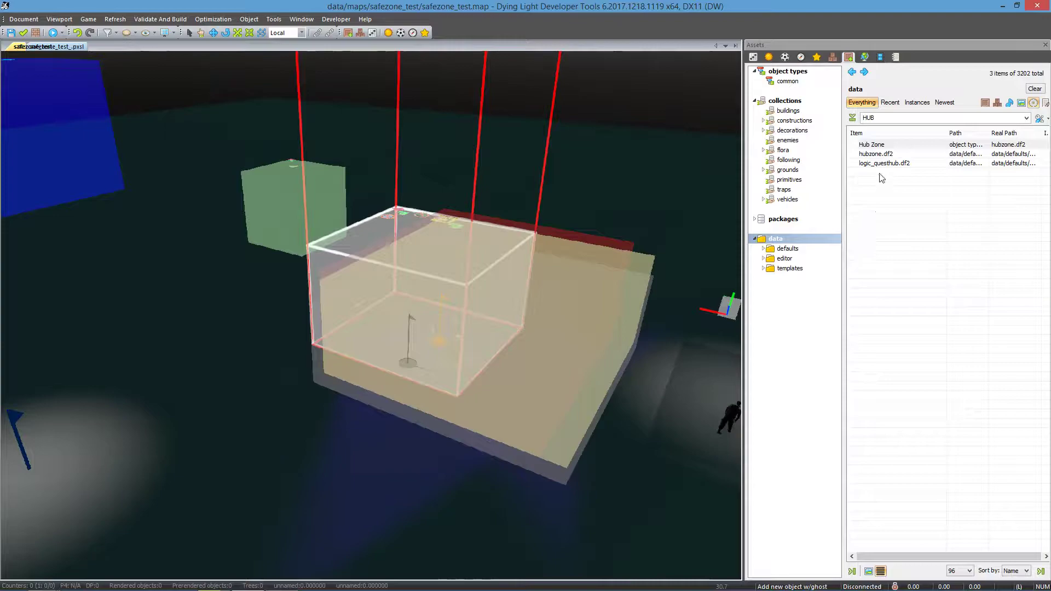
{"action": "left_click", "coordinate": [876, 155]}
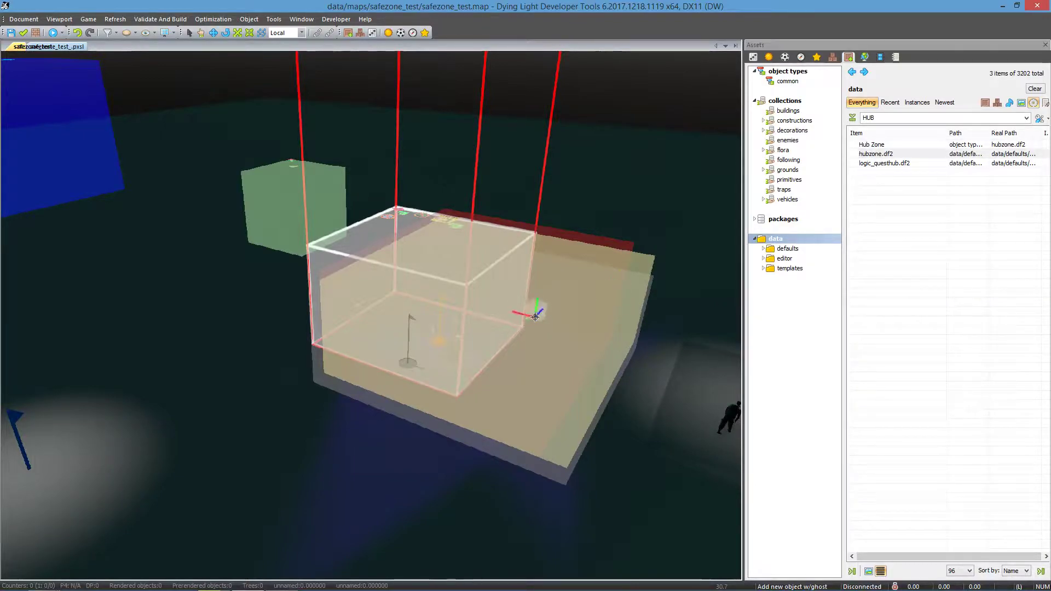
{"action": "right_click_drag", "start_coordinate": [446, 319], "coordinate": [389, 325]}
{"action": "left_click", "coordinate": [222, 365]}
{"action": "right_click_drag", "start_coordinate": [297, 356], "coordinate": [240, 360]}
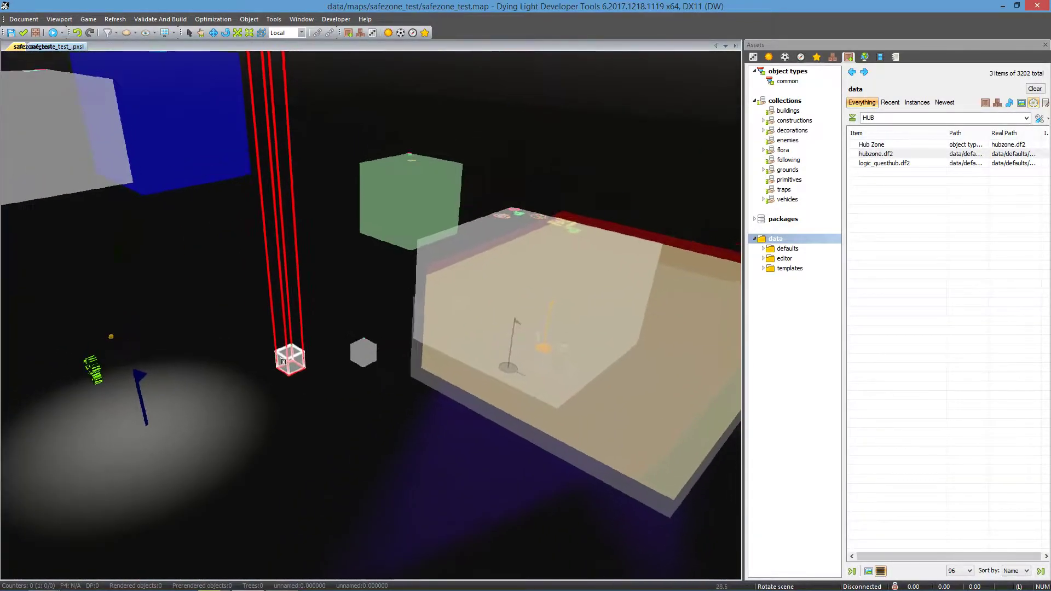
Stop placing hub zones, delete the trial one, and restore the Safezone_barrel selection
{"action": "key", "text": "Escape"}
{"action": "key", "text": "Delete"}
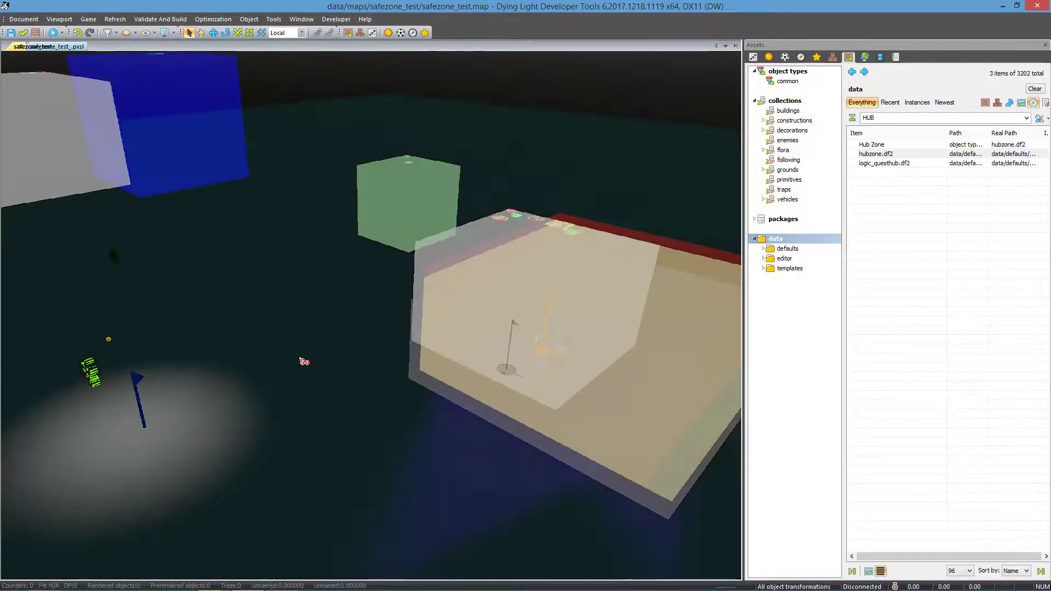
{"action": "key", "text": "ctrl+z"}
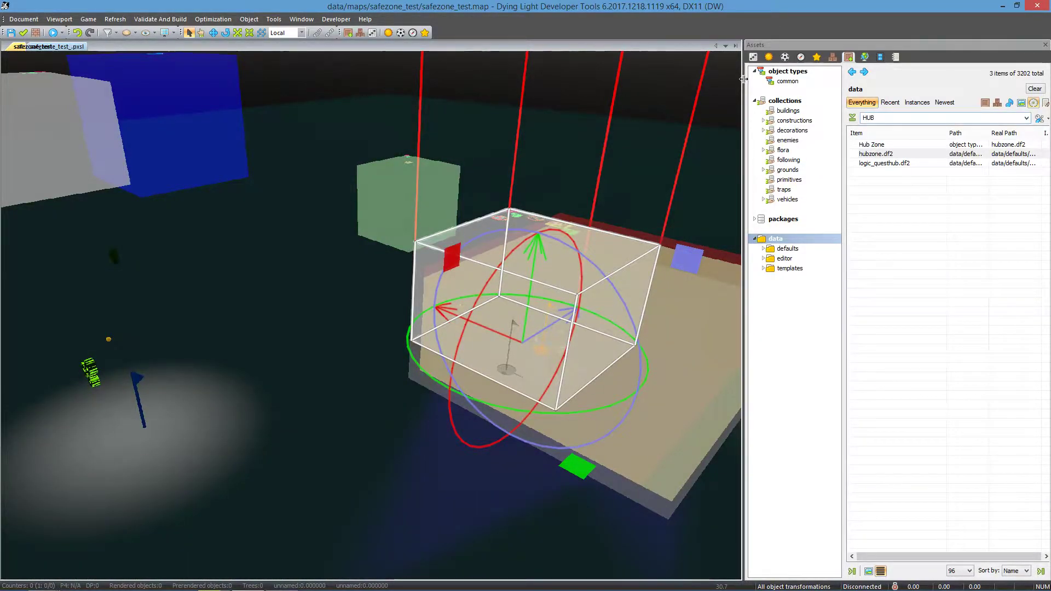
Review the Safezone_barrel hub zone's attributes, including its name and m_QEnableState
{"action": "left_click", "coordinate": [754, 57]}
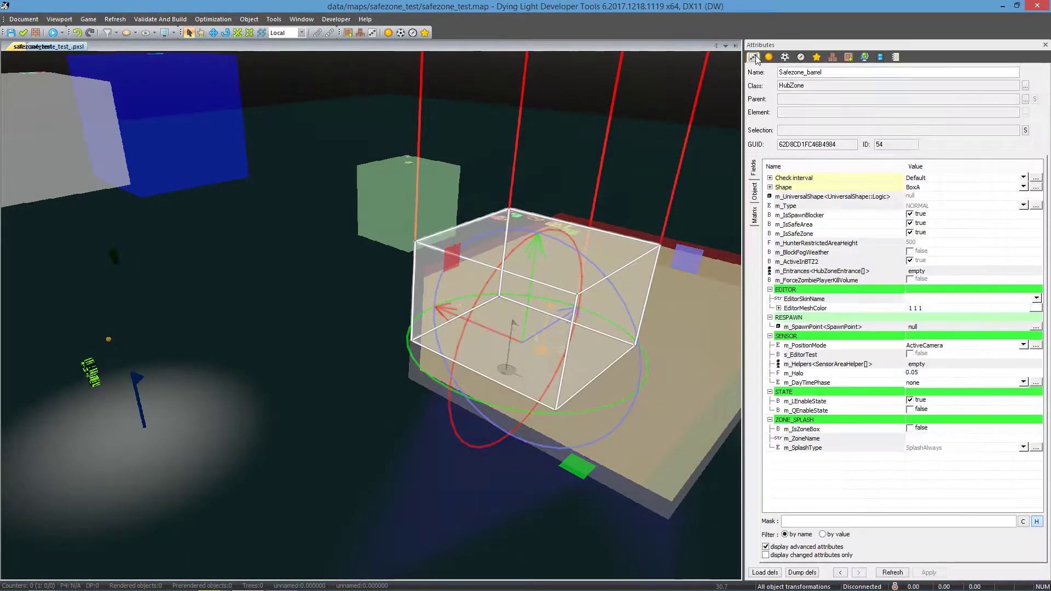
{"action": "left_click_drag", "start_coordinate": [826, 72], "coordinate": [809, 72]}
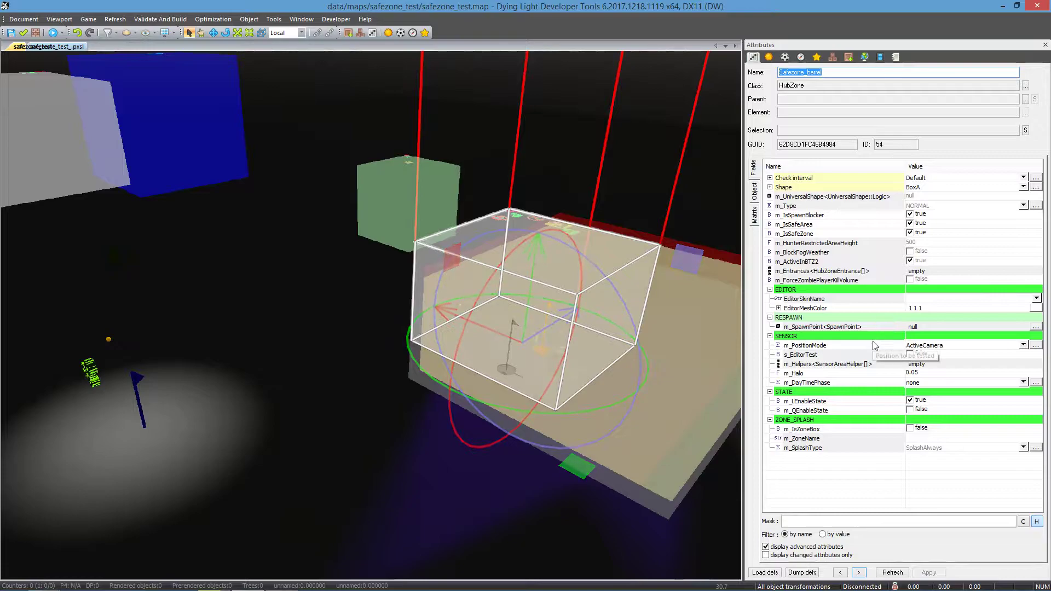
{"action": "left_click", "coordinate": [910, 410]}
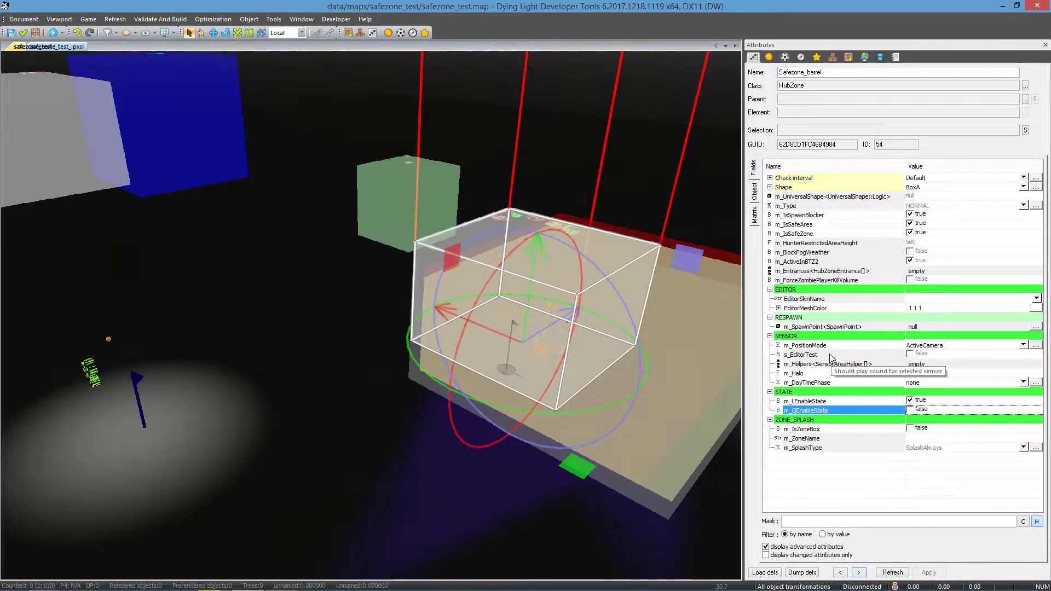
Examine the Safezone_barrel hub zone and the volumes around it from several viewpoints
{"action": "right_click_drag", "start_coordinate": [582, 278], "coordinate": [609, 283]}
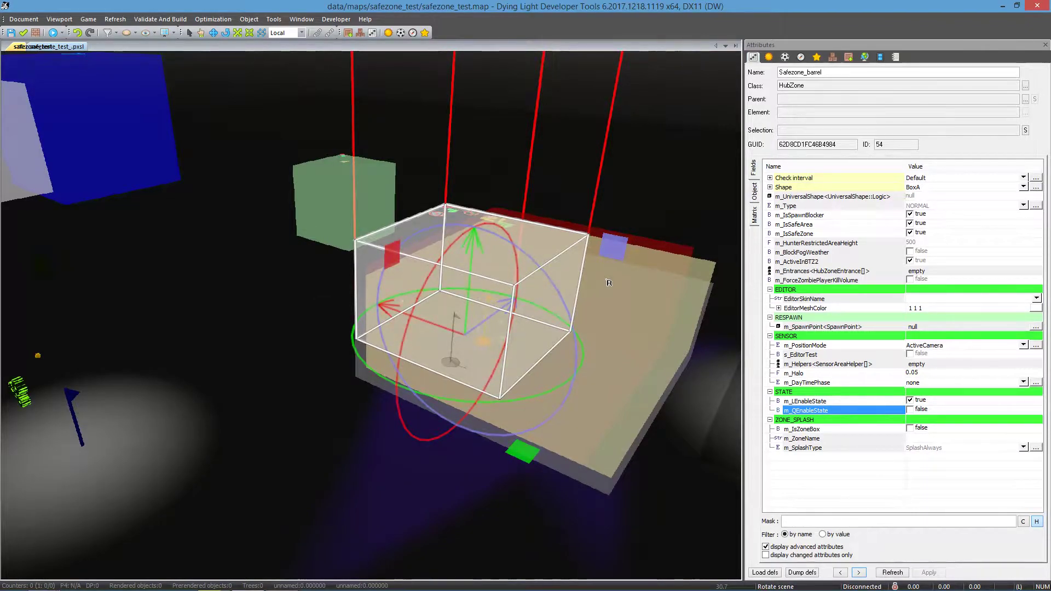
{"action": "key", "text": "w"}
{"action": "right_click_drag", "start_coordinate": [608, 283], "coordinate": [777, 269]}
{"action": "key", "text": "w"}
{"action": "key", "text": "s"}
{"action": "right_click_drag", "start_coordinate": [482, 315], "coordinate": [502, 245]}
{"action": "key", "text": "w"}
{"action": "key", "text": "s"}
{"action": "key", "text": "w"}
{"action": "key", "text": "s"}
{"action": "key", "text": "w"}
{"action": "key", "text": "s"}
{"action": "key", "text": "s"}
Select the green QuestEnableGroup helper near the spawn point and check its class and linked objects
{"action": "right_click_drag", "start_coordinate": [340, 312], "coordinate": [144, 310]}
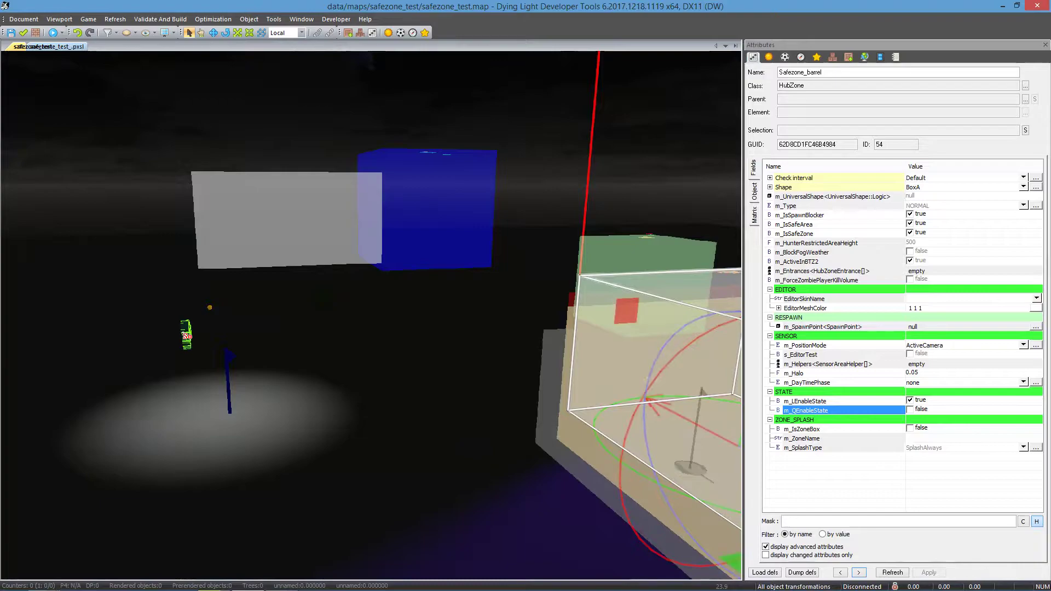
{"action": "left_click", "coordinate": [187, 333]}
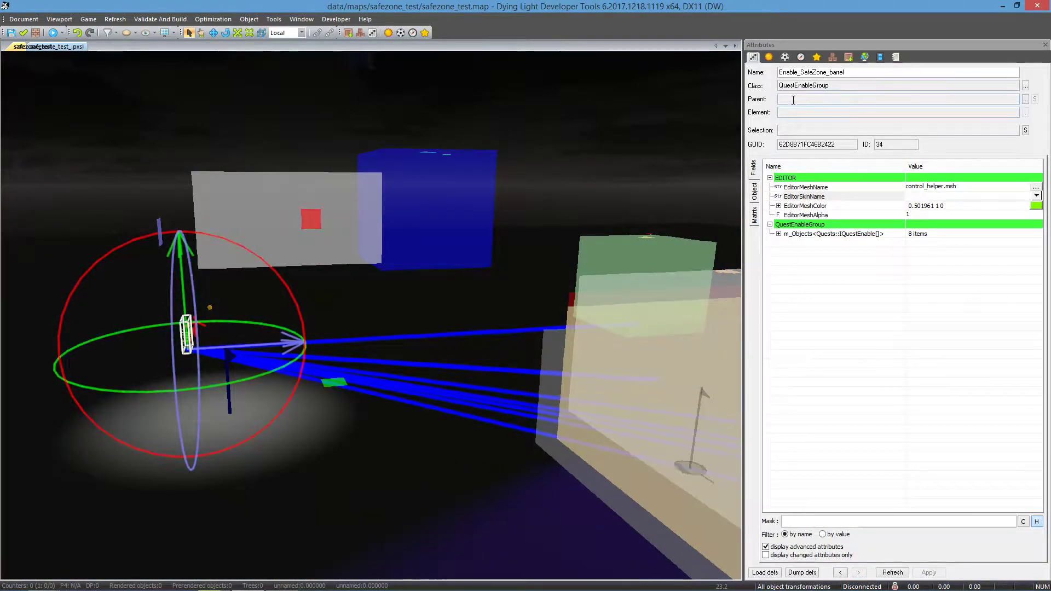
{"action": "left_click_drag", "start_coordinate": [831, 86], "coordinate": [765, 86]}
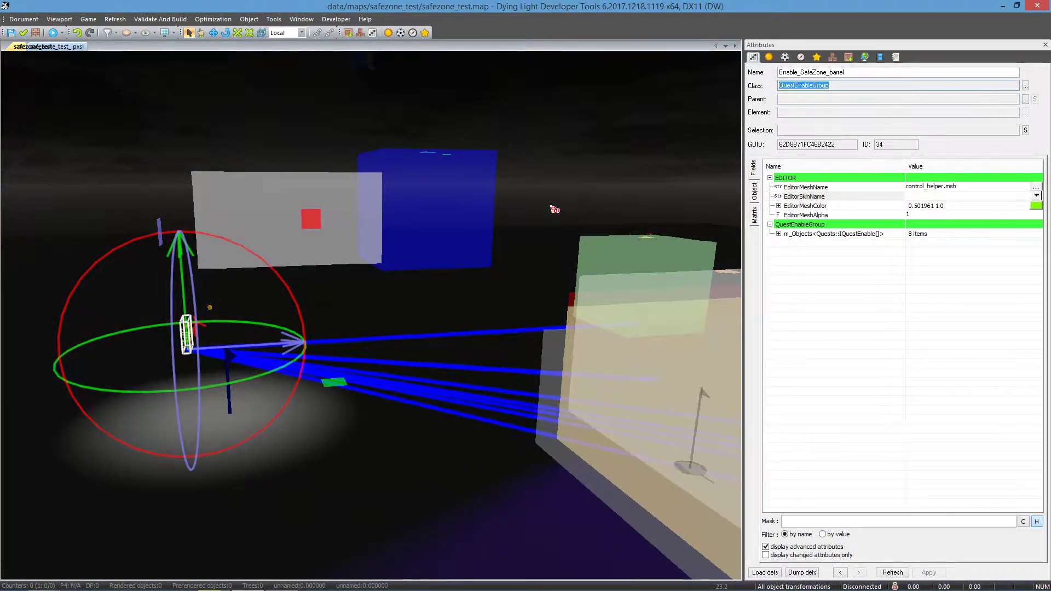
{"action": "right_click_drag", "start_coordinate": [429, 279], "coordinate": [506, 335]}
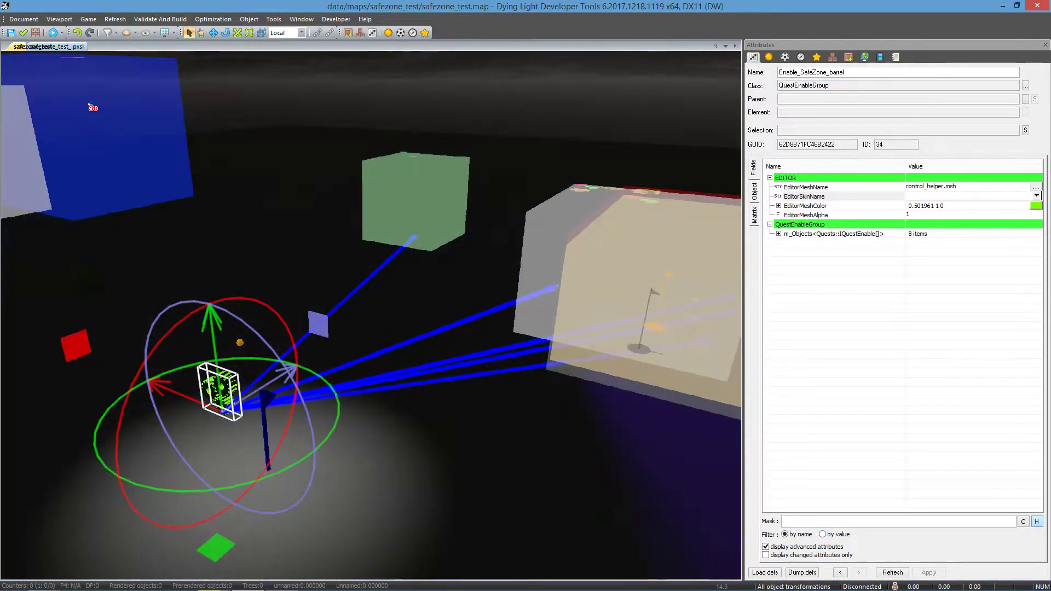
Open the safezone_test_.pxsl quest script and examine the line that enables the Enable_SafeZone_barrel QuestEnableGroup
{"action": "left_click", "coordinate": [63, 48]}
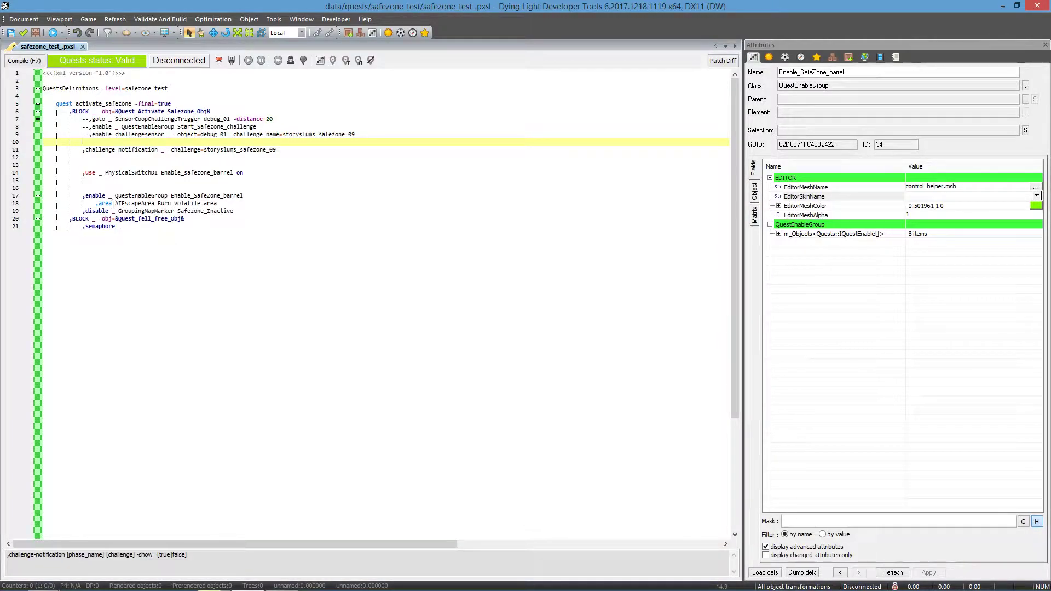
{"action": "left_click", "coordinate": [83, 195]}
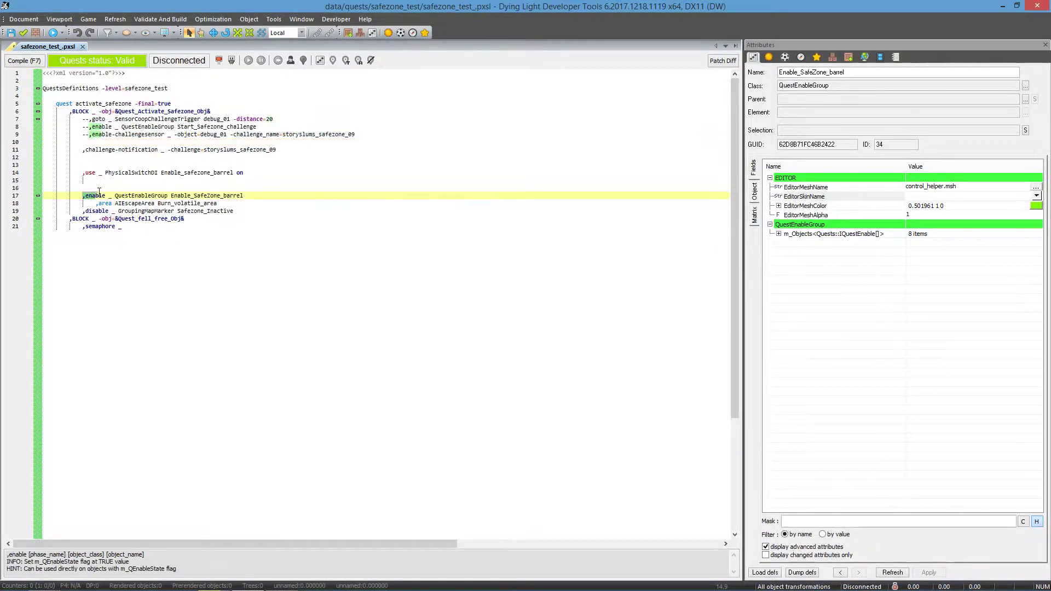
{"action": "left_click_drag", "start_coordinate": [115, 196], "coordinate": [246, 198]}
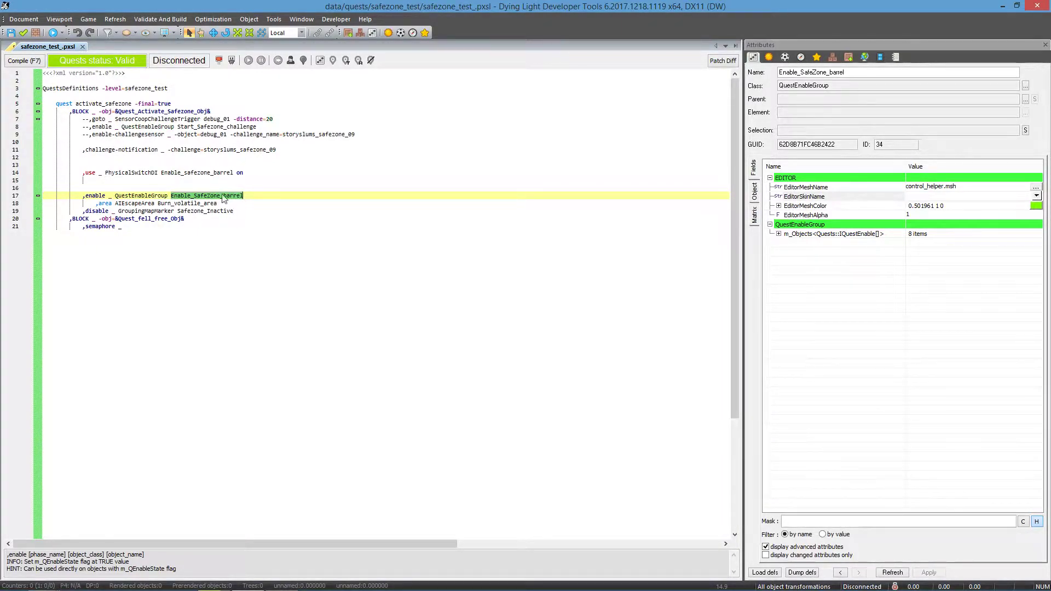
Return to the map and compare the attributes of the green SafeZone box with those of the Safezone_barrel hub zone
{"action": "left_click", "coordinate": [12, 51]}
{"action": "right_click_drag", "start_coordinate": [290, 357], "coordinate": [204, 387]}
{"action": "scroll", "coordinate": [162, 389], "scroll_direction": "down", "scroll_amount": 4}
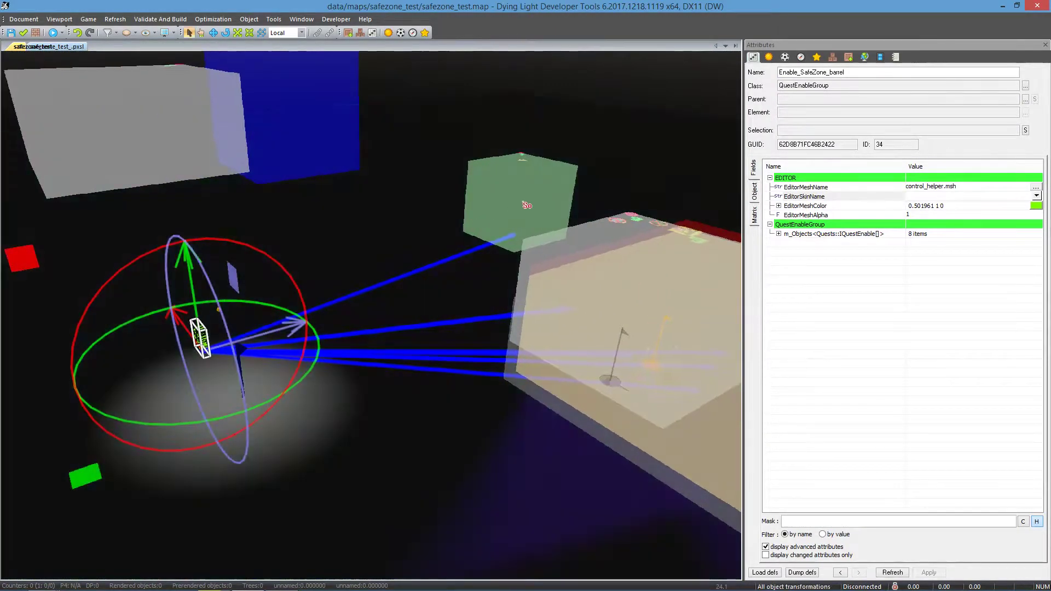
{"action": "left_click", "coordinate": [527, 201]}
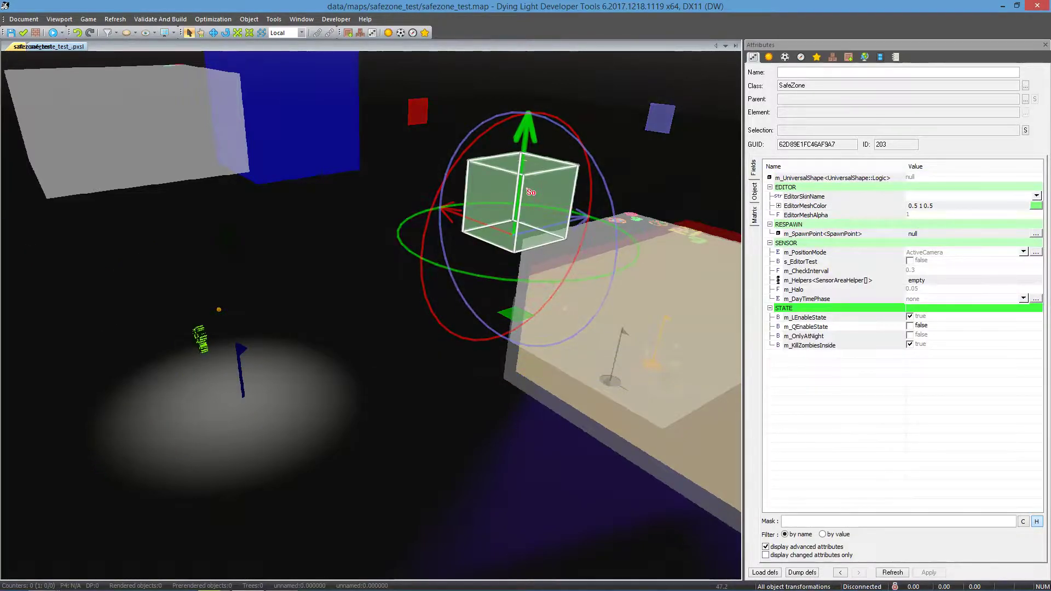
{"action": "right_click_drag", "start_coordinate": [528, 201], "coordinate": [574, 213]}
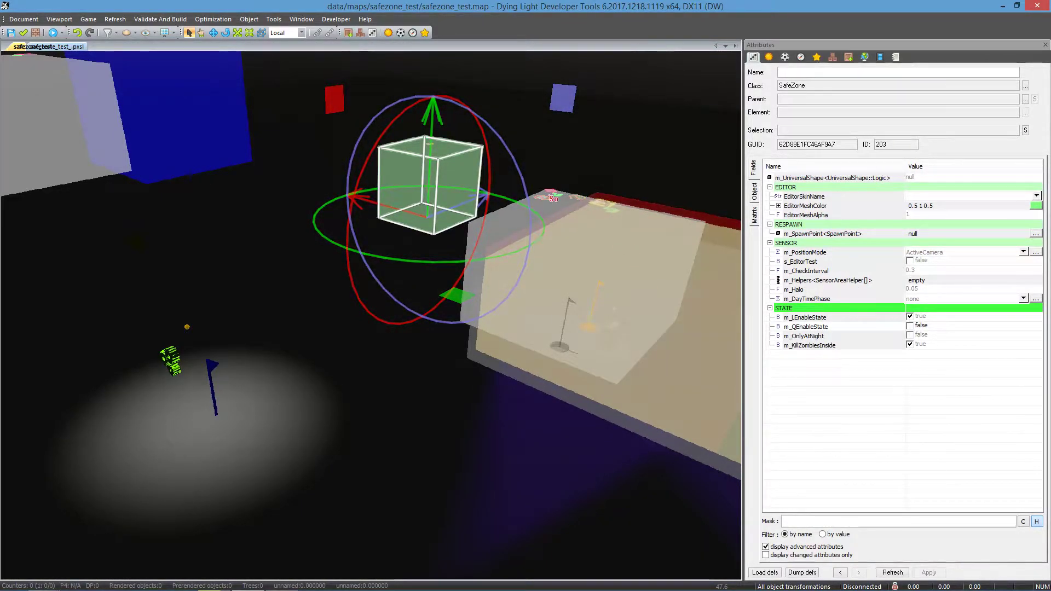
{"action": "left_click", "coordinate": [668, 174]}
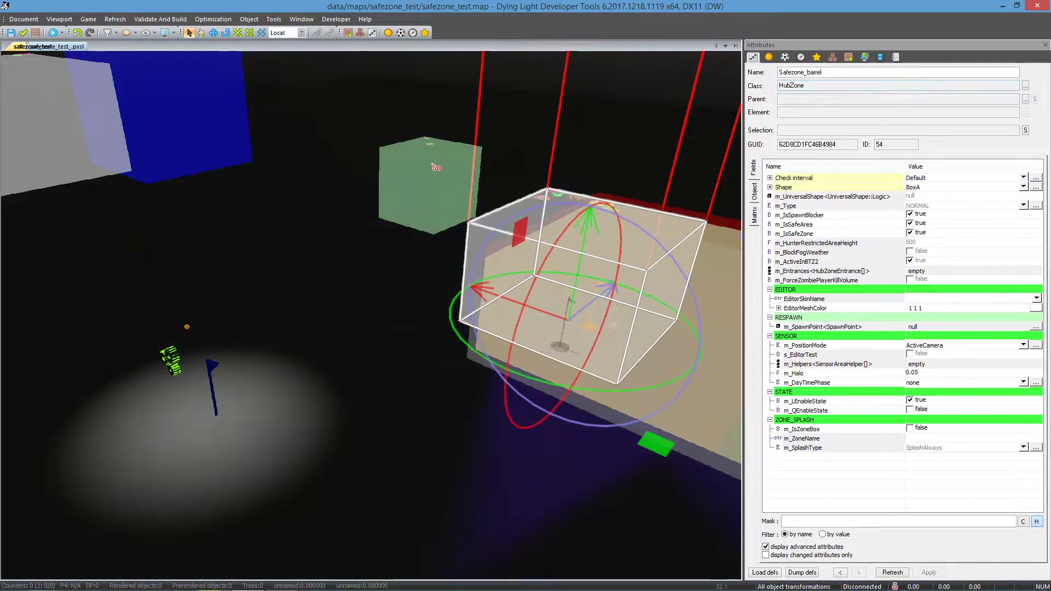
{"action": "left_click", "coordinate": [434, 168]}
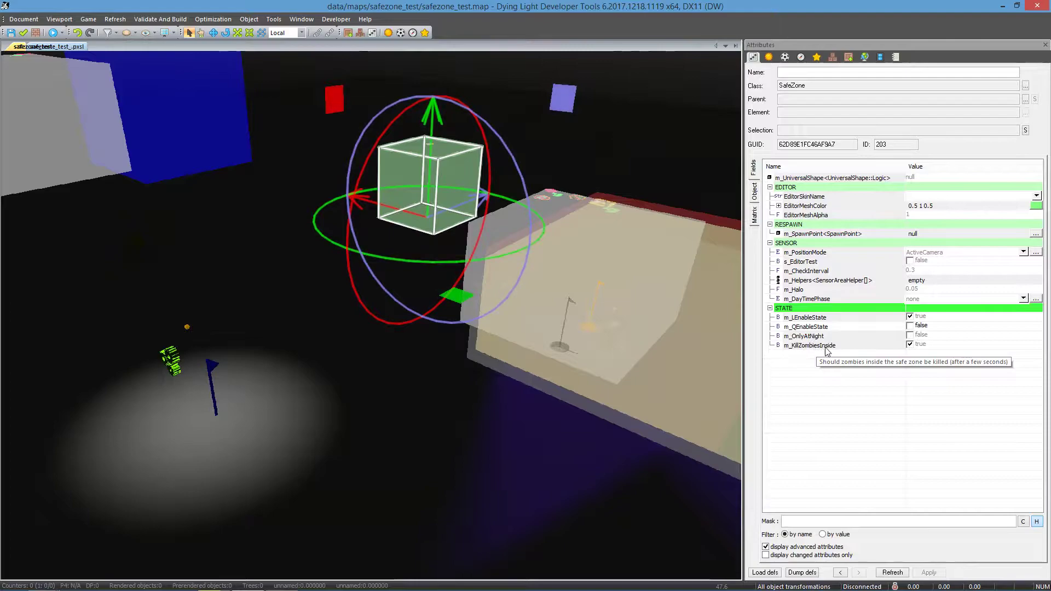
Move the green SafeZone box along its red axis, away from the Safezone_barrel volume
{"action": "right_click_drag", "start_coordinate": [439, 178], "coordinate": [464, 208]}
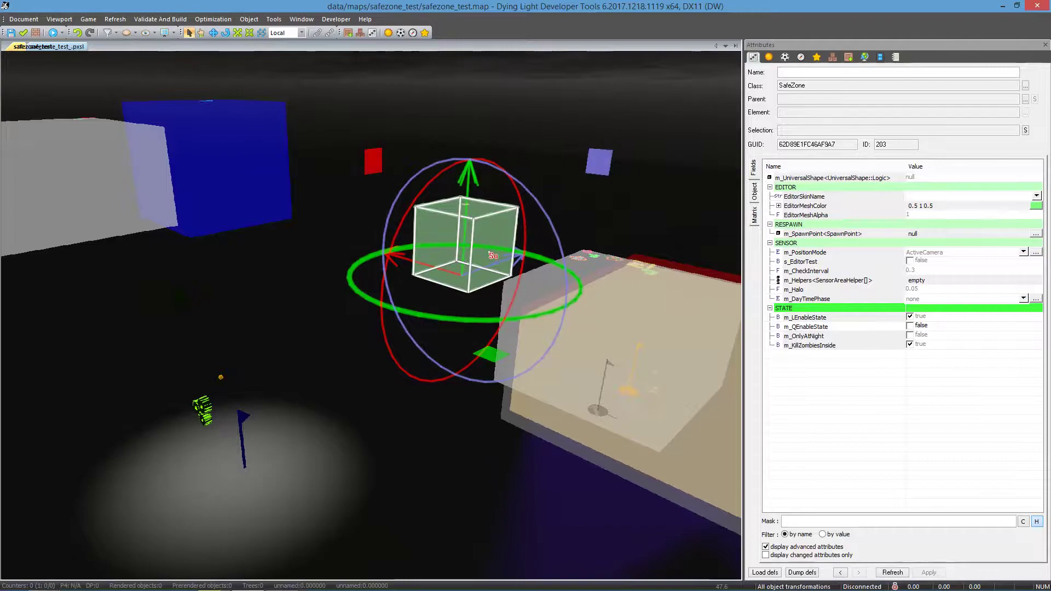
{"action": "right_click_drag", "start_coordinate": [517, 281], "coordinate": [550, 274]}
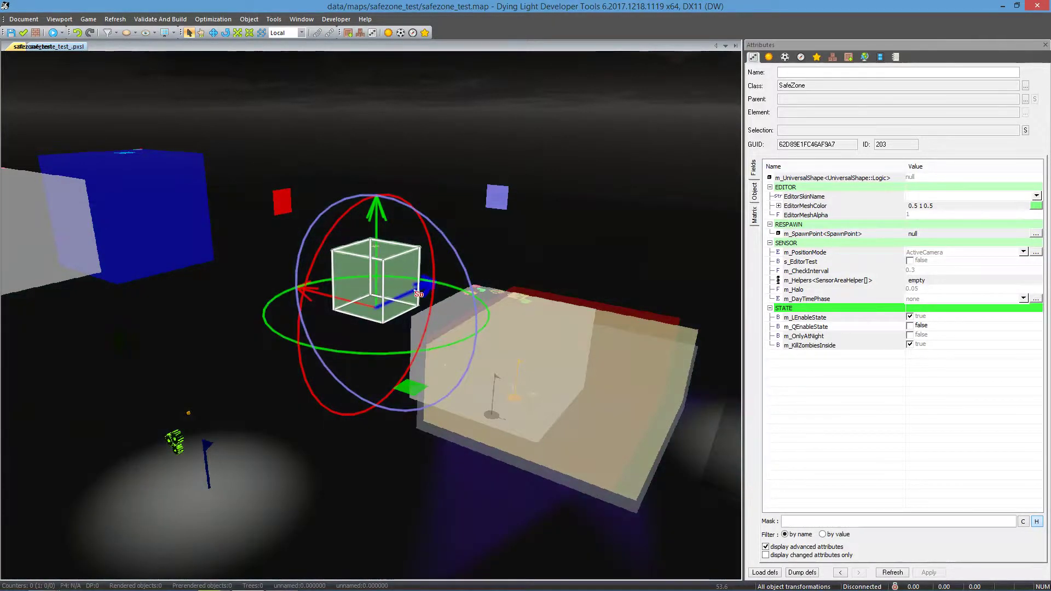
{"action": "left_click_drag", "start_coordinate": [353, 303], "coordinate": [266, 280]}
Inspect the attributes of the overlapping Safezone_barrel, BlackoutArea and EncounterBlockArea volumes in turn
{"action": "left_click", "coordinate": [463, 304]}
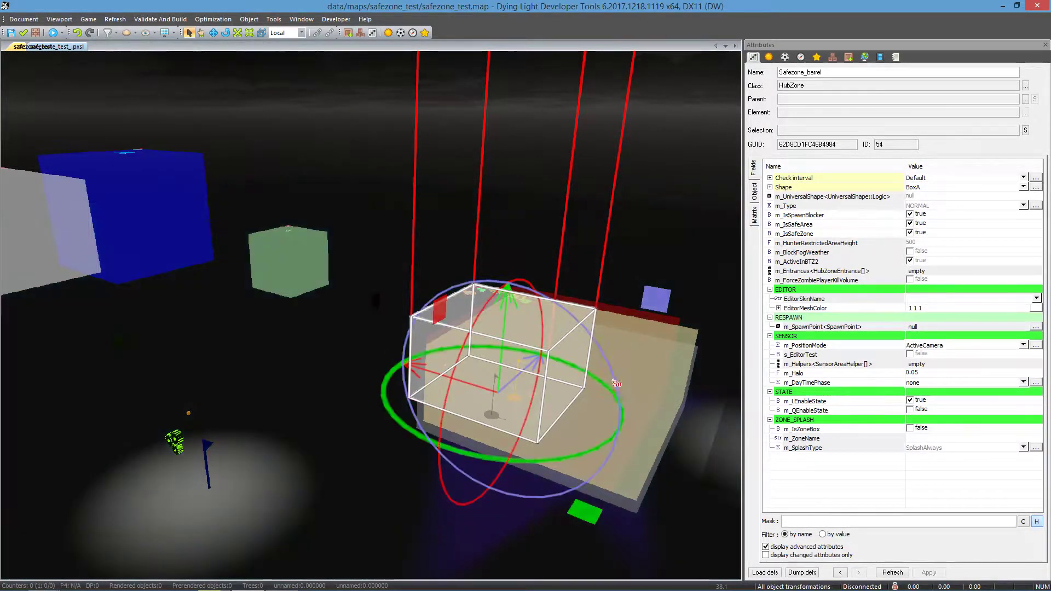
{"action": "left_click", "coordinate": [629, 372]}
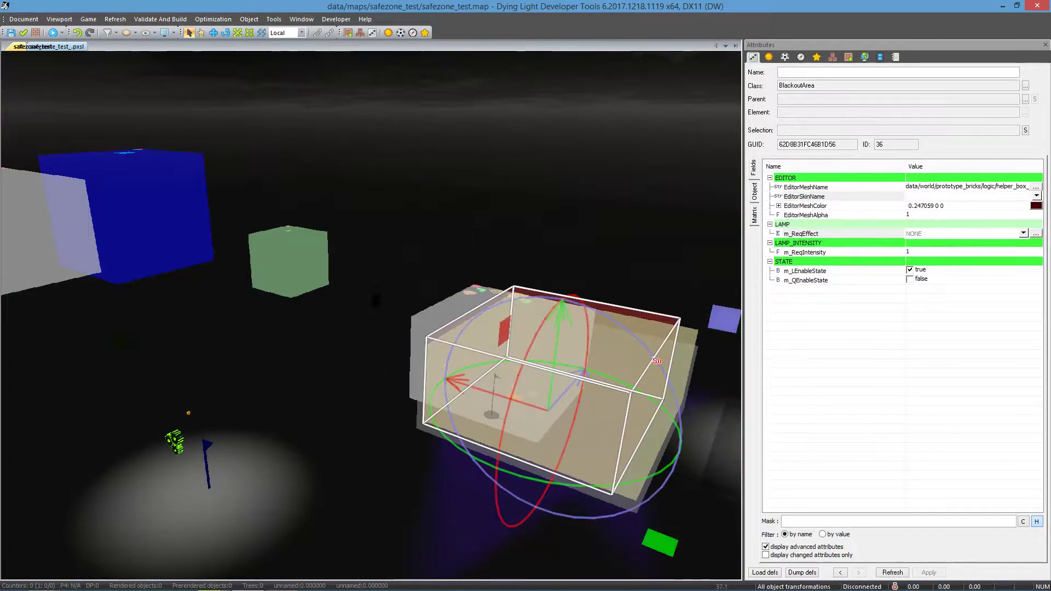
{"action": "left_click", "coordinate": [674, 373]}
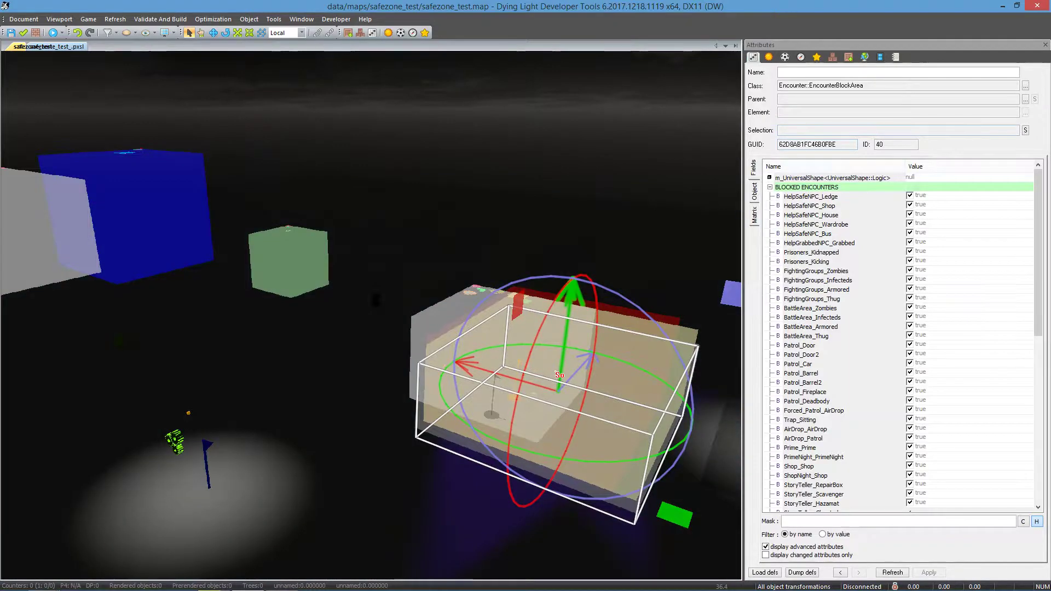
{"action": "right_click_drag", "start_coordinate": [582, 335], "coordinate": [612, 363]}
{"action": "key", "text": "w"}
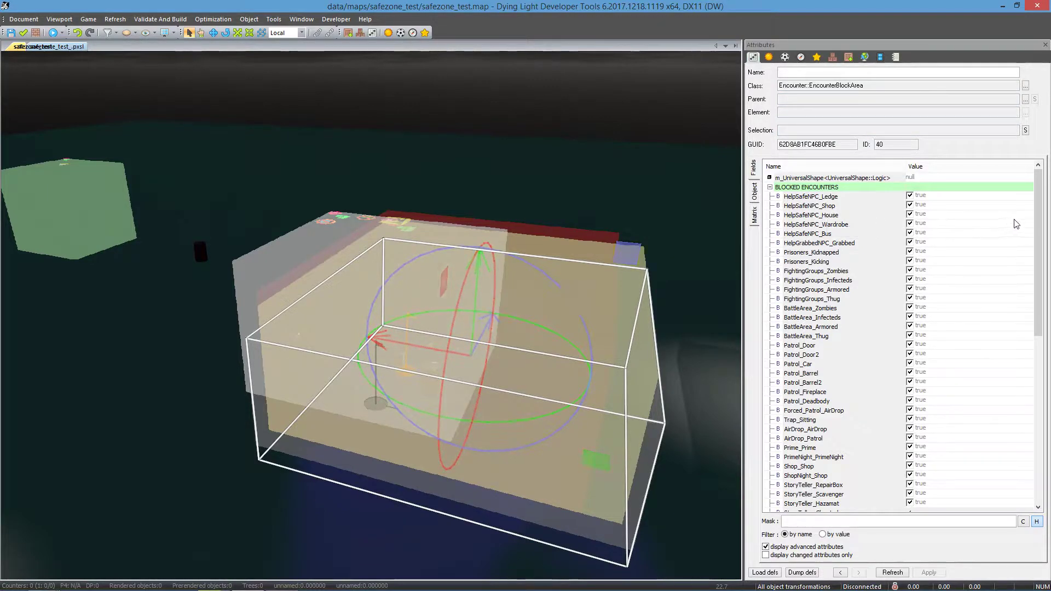
Check the EncounterBlockArea's m_QEnableState attribute and inspect the Enable_SafeZone_barrel group's links to the surrounding volumes
{"action": "left_click_drag", "start_coordinate": [1041, 213], "coordinate": [1042, 376]}
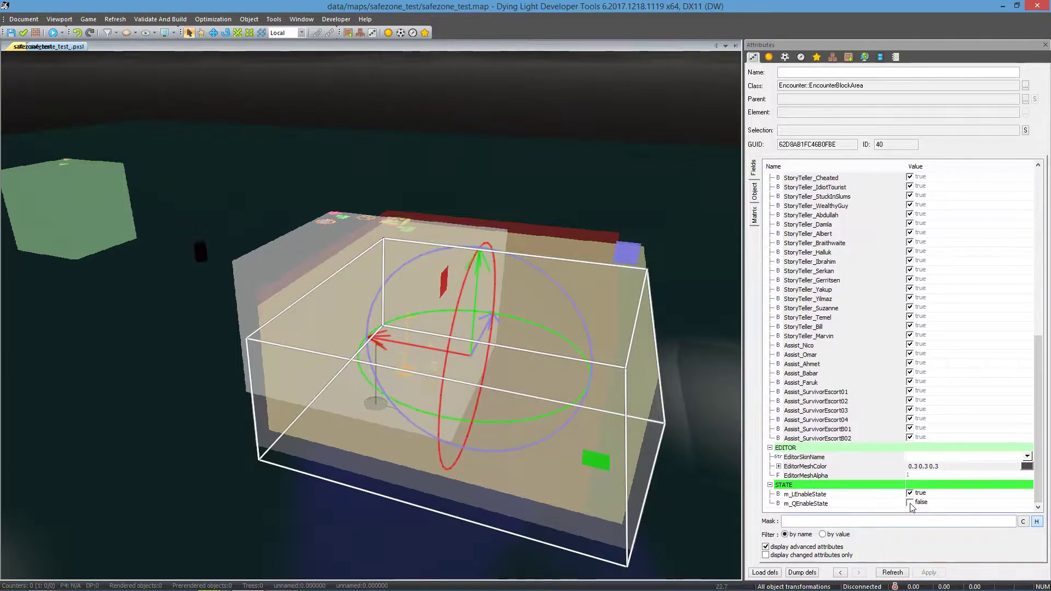
{"action": "left_click", "coordinate": [815, 504]}
{"action": "right_click_drag", "start_coordinate": [646, 463], "coordinate": [604, 476]}
{"action": "key", "text": "s"}
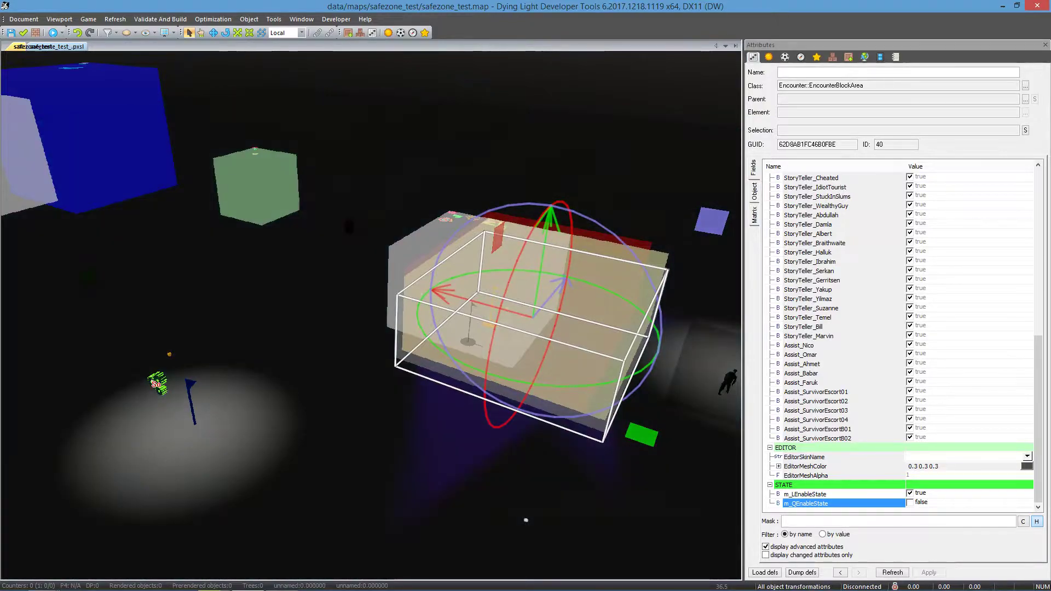
{"action": "left_click", "coordinate": [157, 383]}
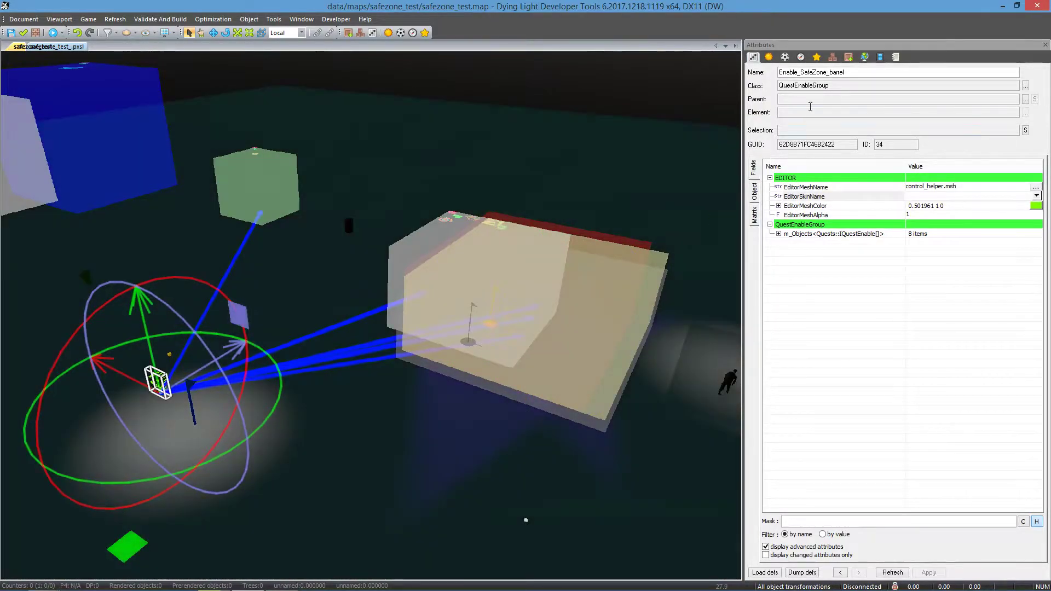
{"action": "right_click_drag", "start_coordinate": [586, 227], "coordinate": [558, 350]}
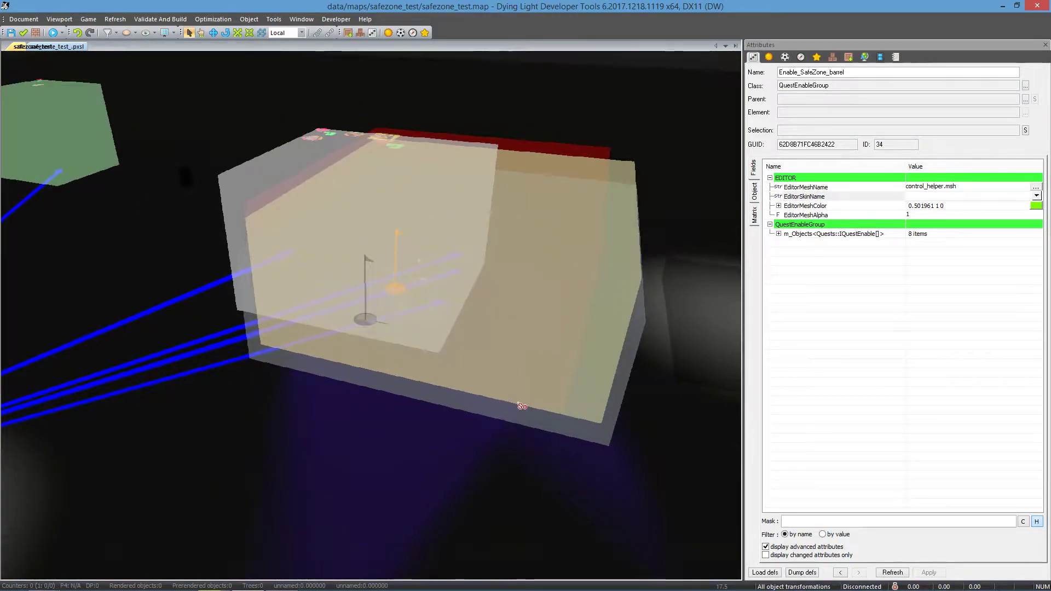
Inspect the attributes of the EncounterBlockArea, BlackoutArea and Burn_volatile_area volumes in turn, including the last one's AIEscapeArea class
{"action": "left_click", "coordinate": [503, 407]}
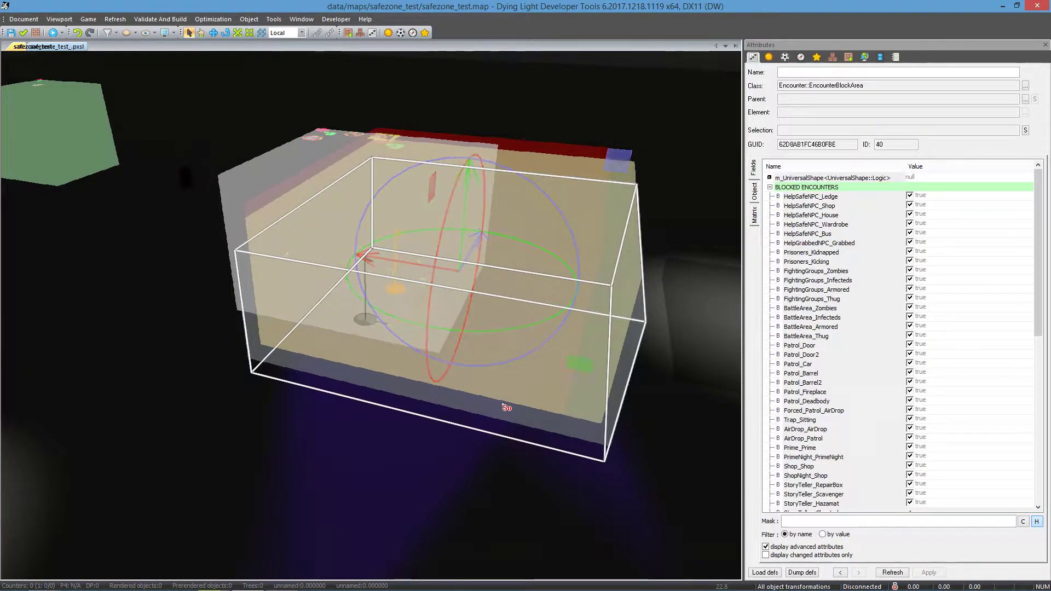
{"action": "left_click", "coordinate": [525, 360]}
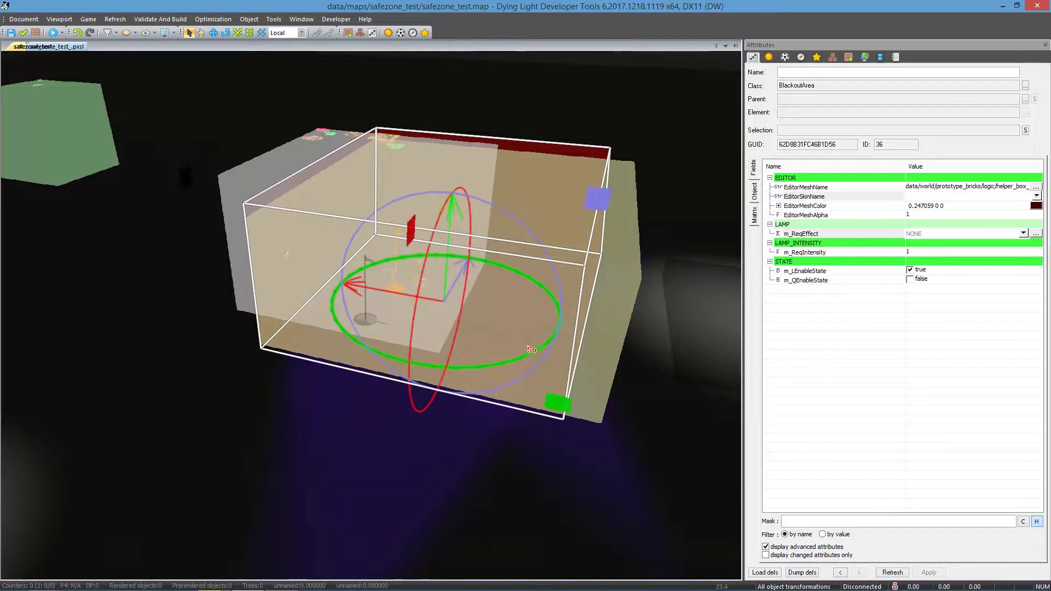
{"action": "left_click", "coordinate": [554, 311]}
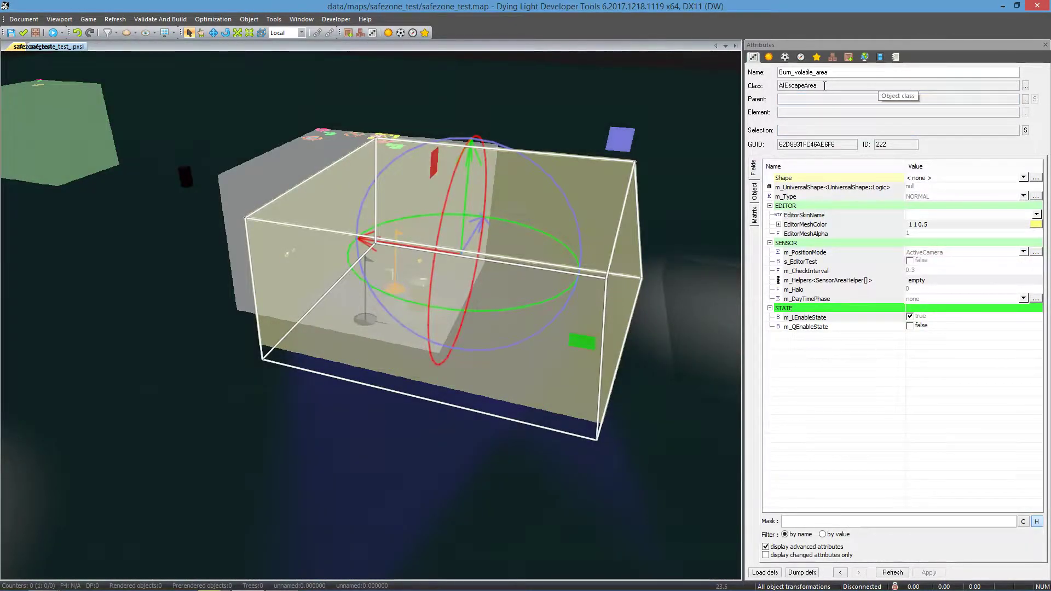
{"action": "left_click_drag", "start_coordinate": [823, 86], "coordinate": [775, 89]}
{"action": "left_click_drag", "start_coordinate": [677, 184], "coordinate": [525, 154]}
{"action": "scroll", "coordinate": [640, 211], "scroll_direction": "up", "scroll_amount": 5}
{"action": "scroll", "coordinate": [640, 211], "scroll_direction": "down", "scroll_amount": 4}
{"action": "middle_click_drag", "start_coordinate": [525, 154], "coordinate": [607, 186]}
{"action": "scroll", "coordinate": [613, 260], "scroll_direction": "up", "scroll_amount": 4}
{"action": "scroll", "coordinate": [613, 261], "scroll_direction": "down", "scroll_amount": 5}
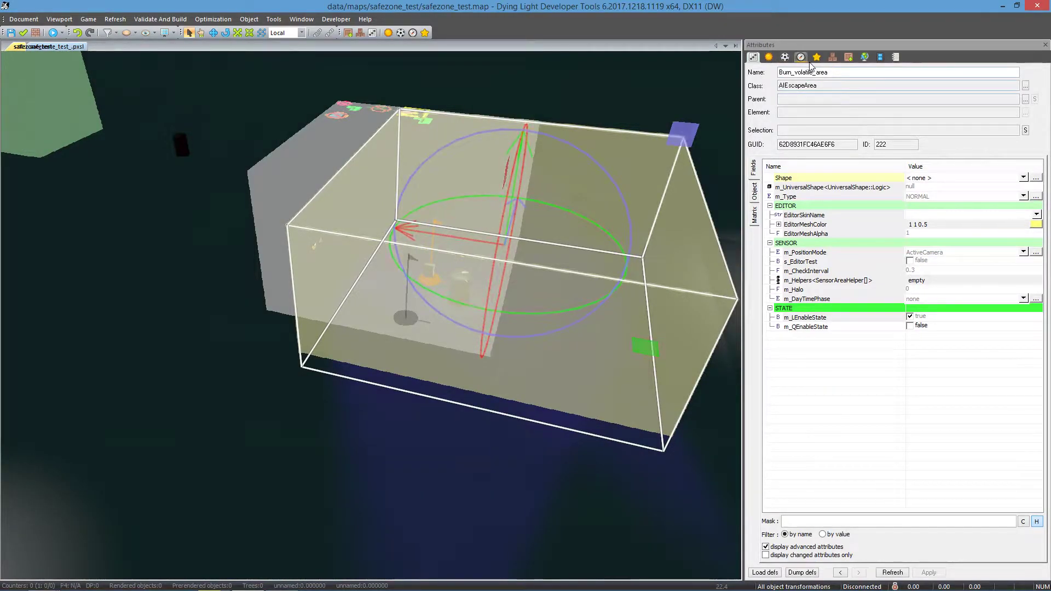
Search the assets for AREA and place an aiescapearea.df2 object on the ground in front of the safe zone volumes
{"action": "left_click", "coordinate": [848, 57]}
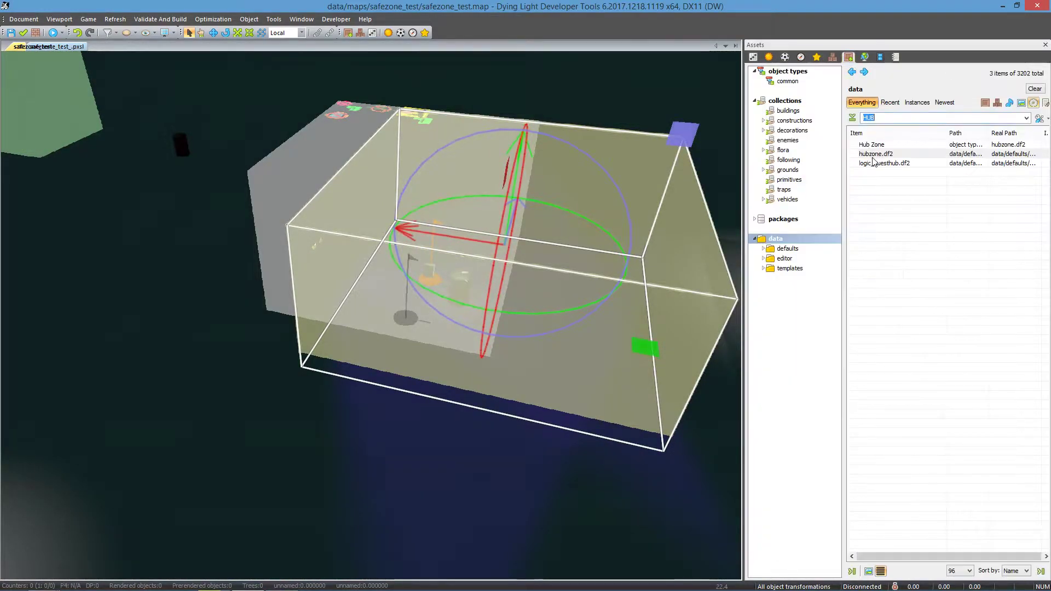
{"action": "type", "text": "A"}
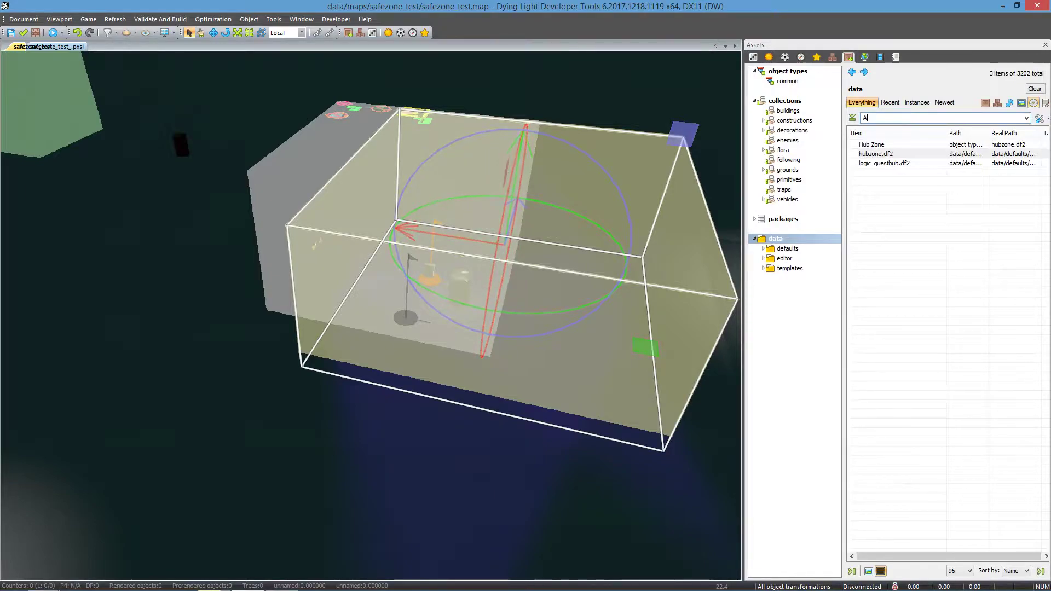
{"action": "type", "text": "REA"}
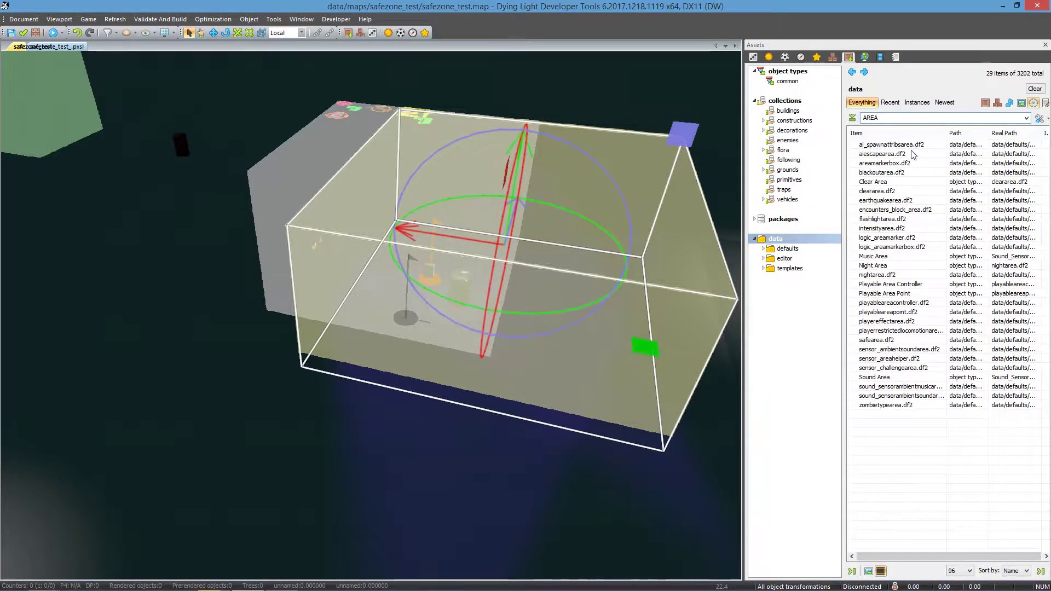
{"action": "left_click", "coordinate": [887, 156]}
{"action": "right_click_drag", "start_coordinate": [424, 431], "coordinate": [415, 488]}
{"action": "key", "text": "w"}
{"action": "left_click", "coordinate": [438, 387]}
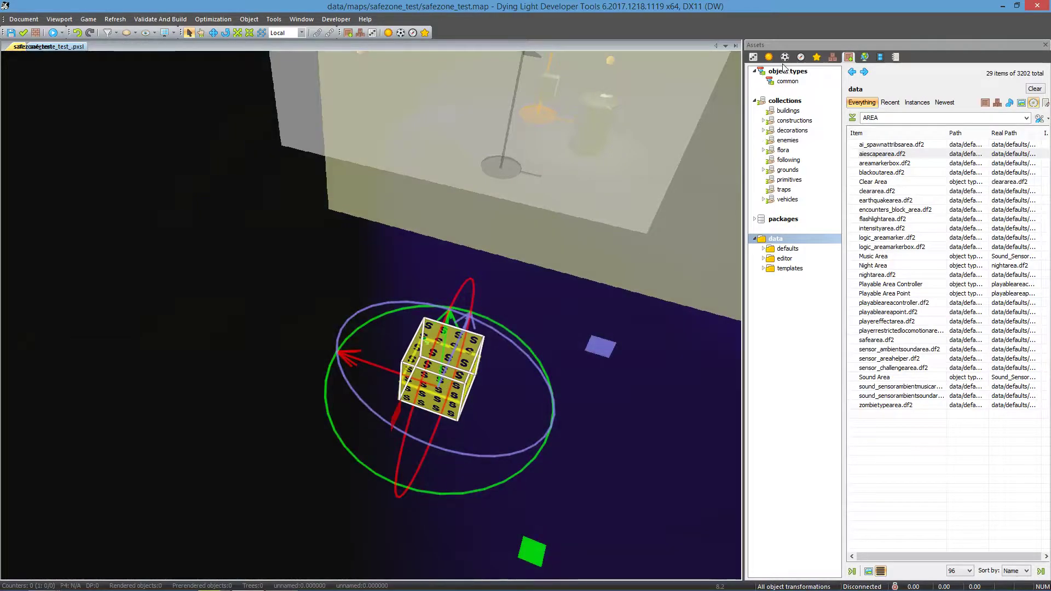
Set the newly placed AIEscapeArea box's EditorSkinName to Default, and delete the box
{"action": "left_click", "coordinate": [751, 57]}
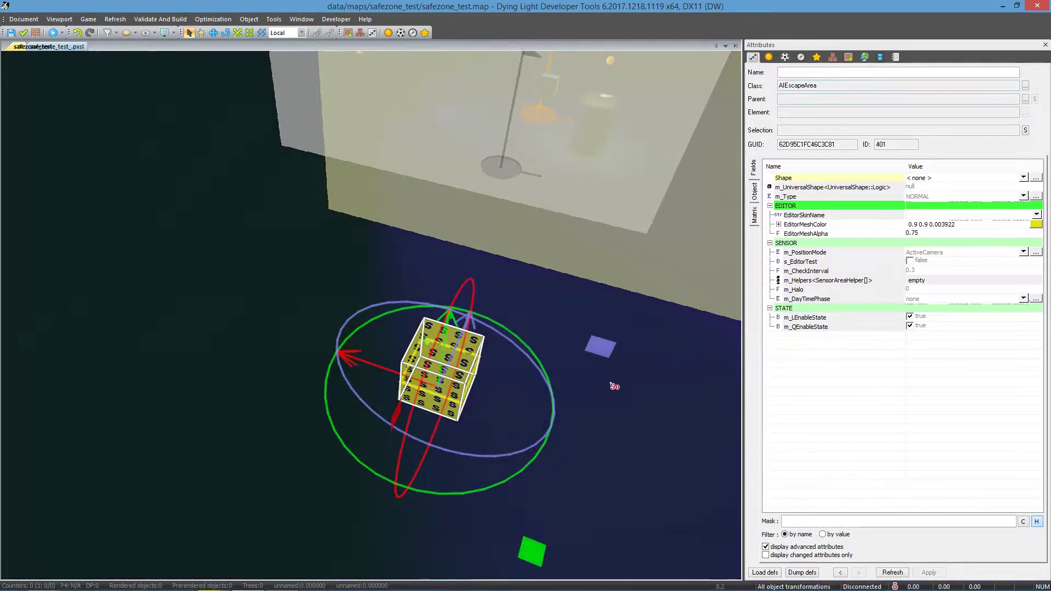
{"action": "right_click_drag", "start_coordinate": [610, 383], "coordinate": [616, 308]}
{"action": "scroll", "coordinate": [600, 415], "scroll_direction": "up", "scroll_amount": 5}
{"action": "scroll", "coordinate": [588, 319], "scroll_direction": "down", "scroll_amount": 5}
{"action": "scroll", "coordinate": [618, 310], "scroll_direction": "down", "scroll_amount": 4}
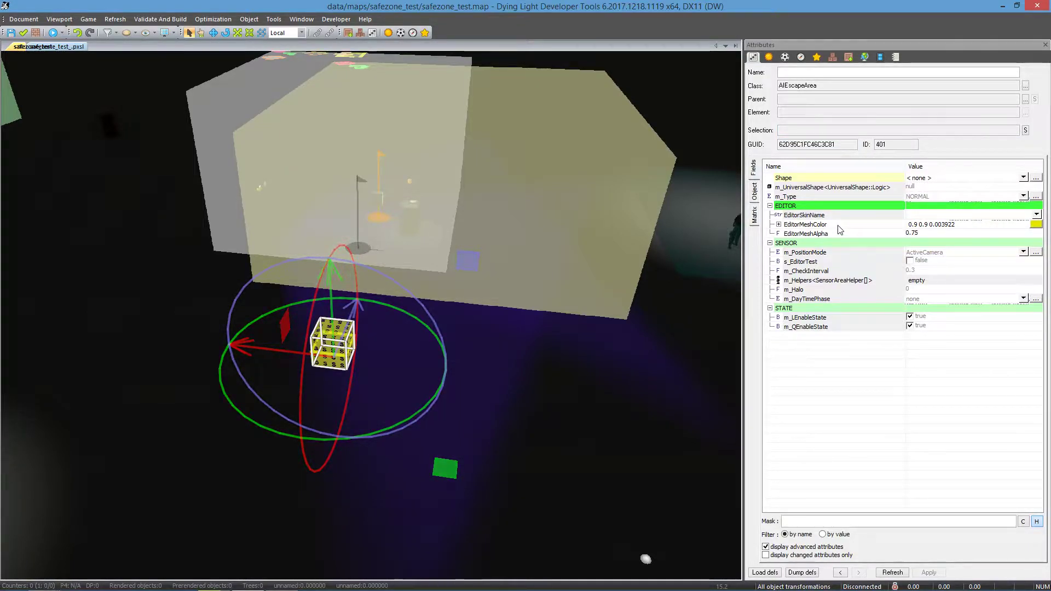
{"action": "left_click", "coordinate": [788, 217]}
{"action": "left_click", "coordinate": [929, 215]}
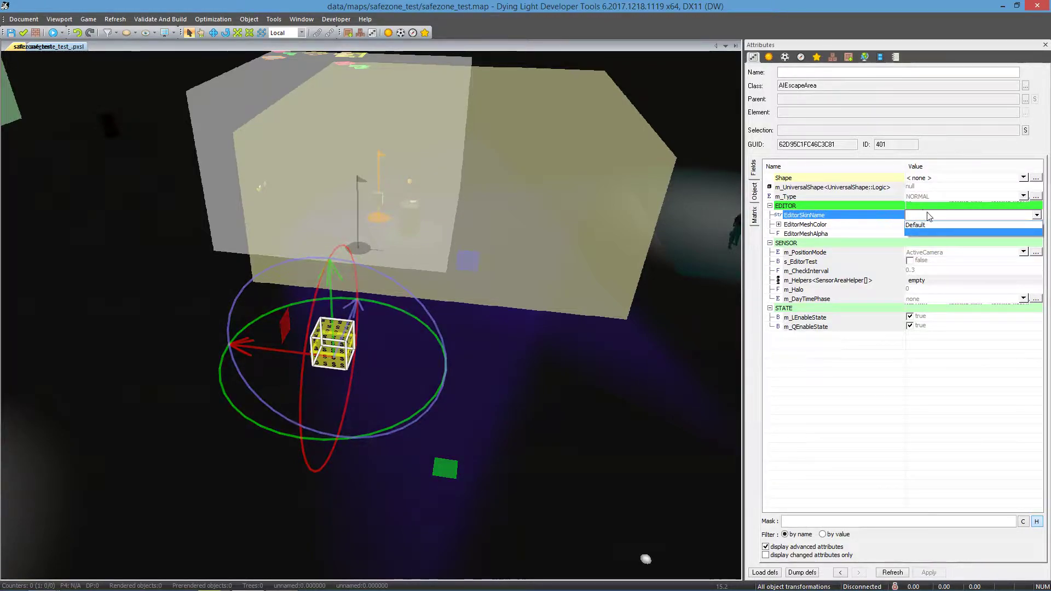
{"action": "left_click", "coordinate": [924, 226]}
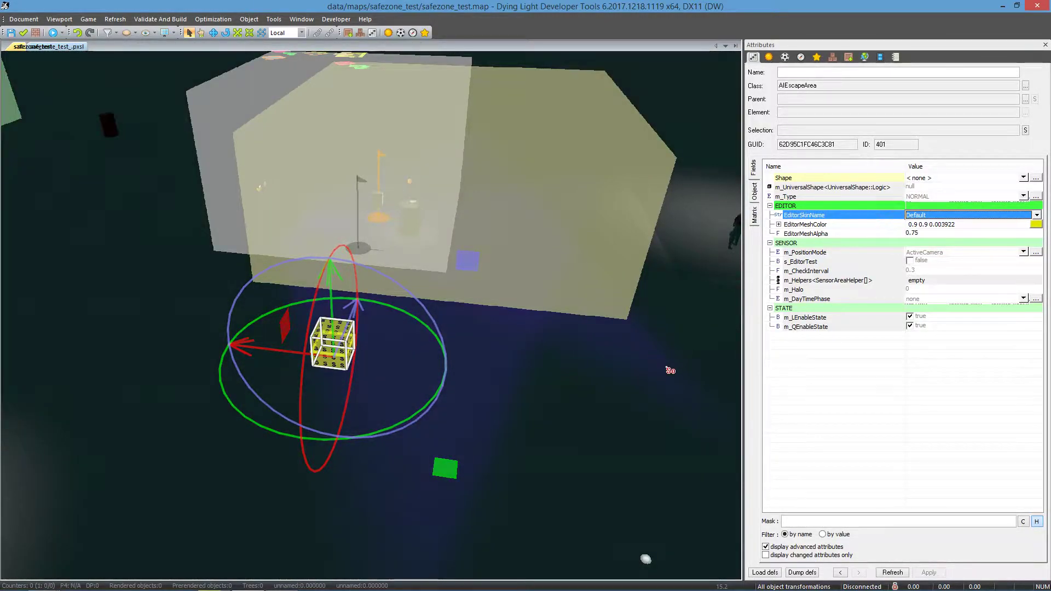
{"action": "right_click_drag", "start_coordinate": [633, 370], "coordinate": [589, 306]}
{"action": "key", "text": "Delete"}
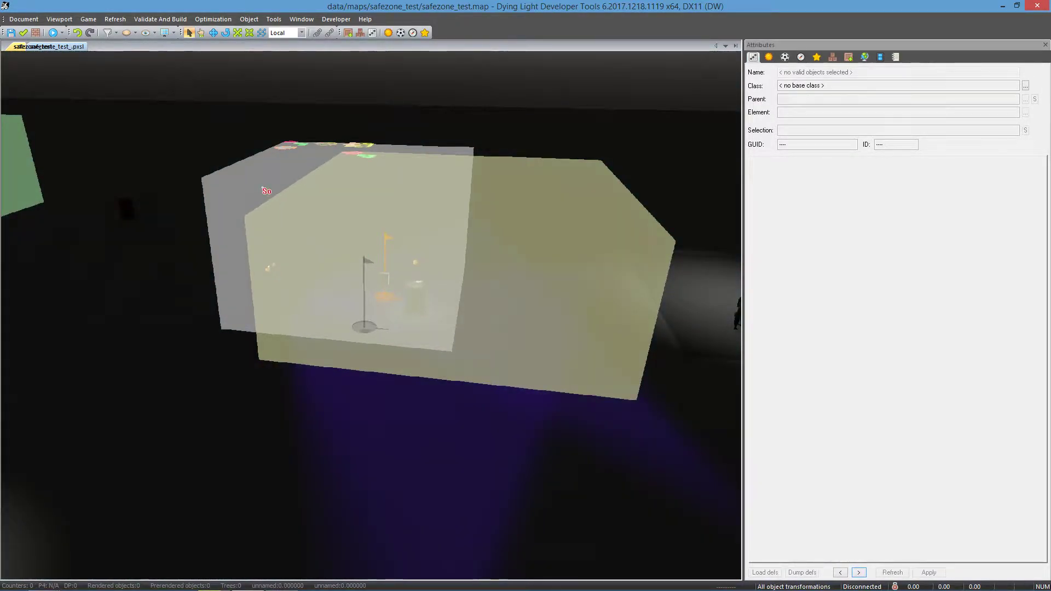
Compare the attributes of the Burn_volatile_area volume with those of the Safezone_barrel hub zone
{"action": "left_click", "coordinate": [552, 253]}
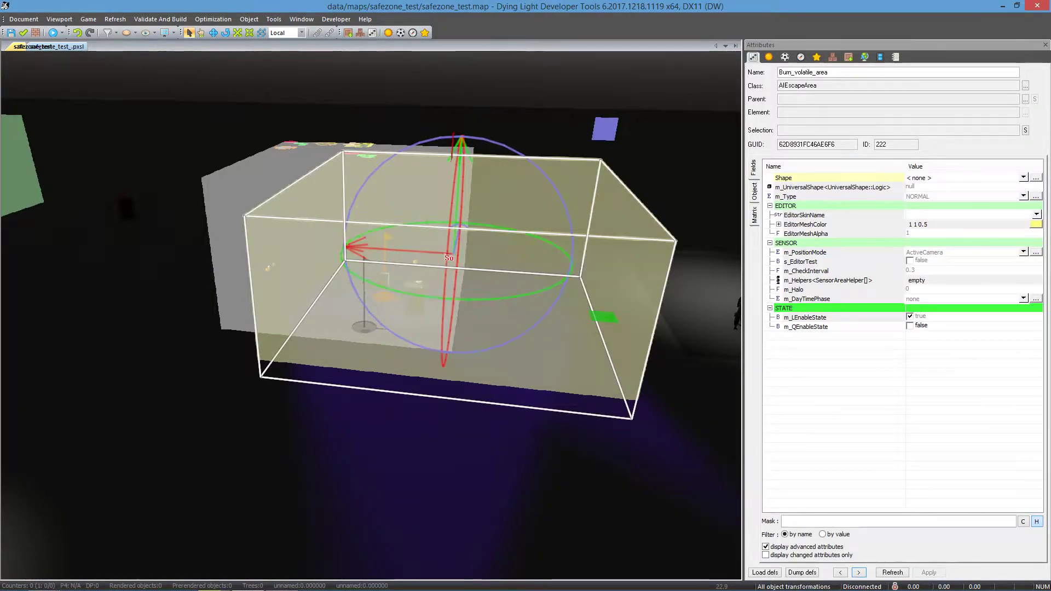
{"action": "left_click", "coordinate": [234, 257]}
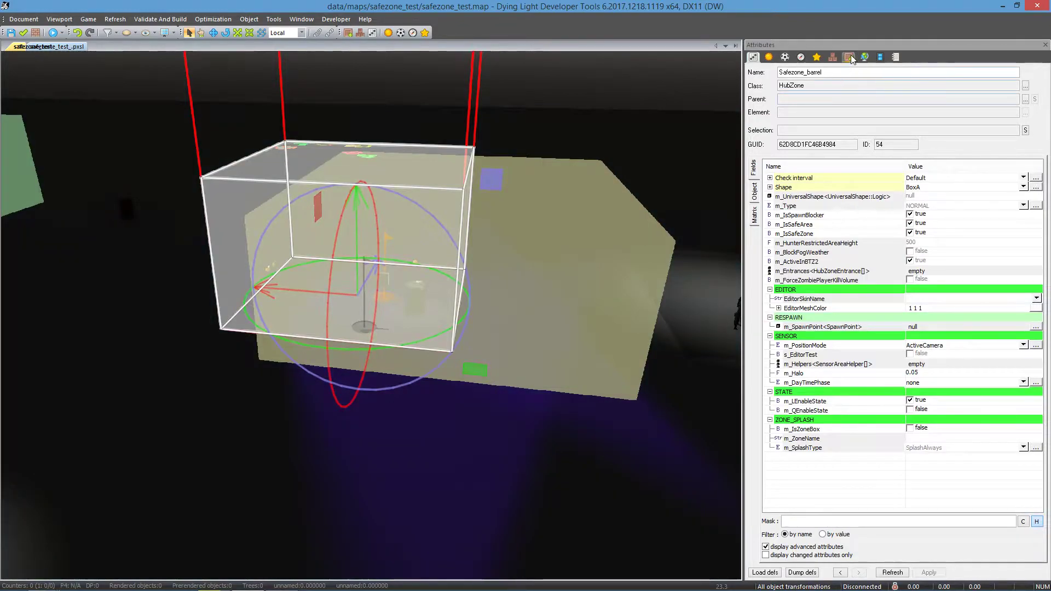
Place a Clear Area object from the assets on the ground in front of the safe zone volumes
{"action": "left_click", "coordinate": [848, 57]}
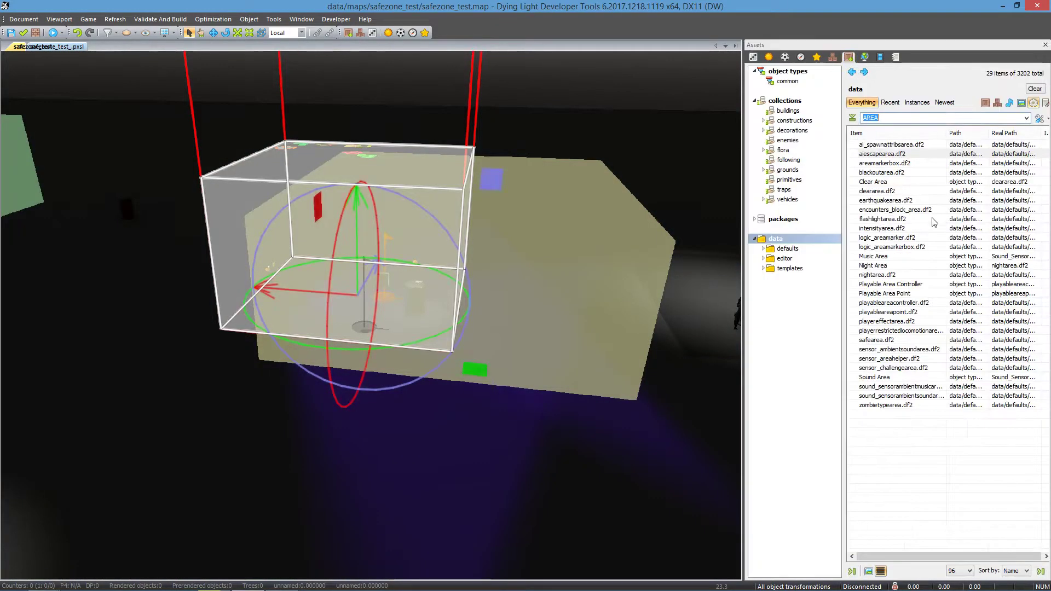
{"action": "left_click", "coordinate": [918, 182]}
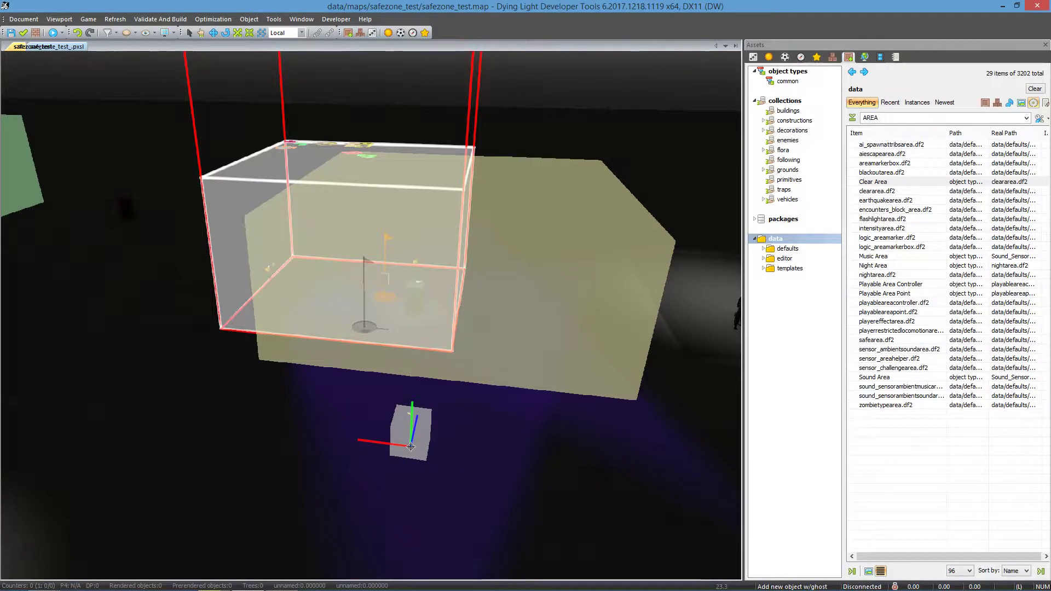
{"action": "left_click", "coordinate": [867, 341]}
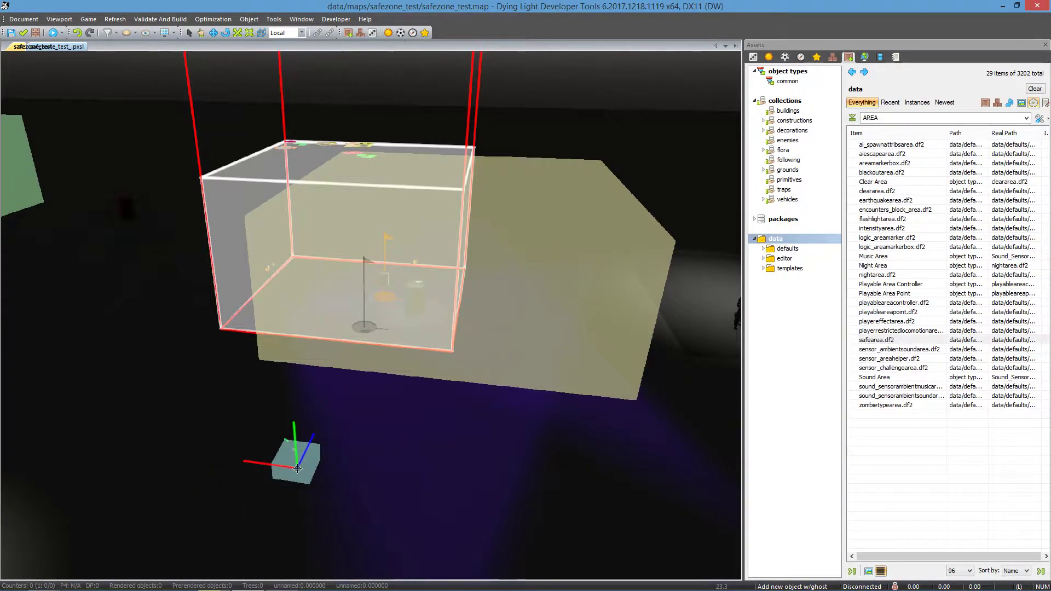
{"action": "left_click", "coordinate": [875, 182]}
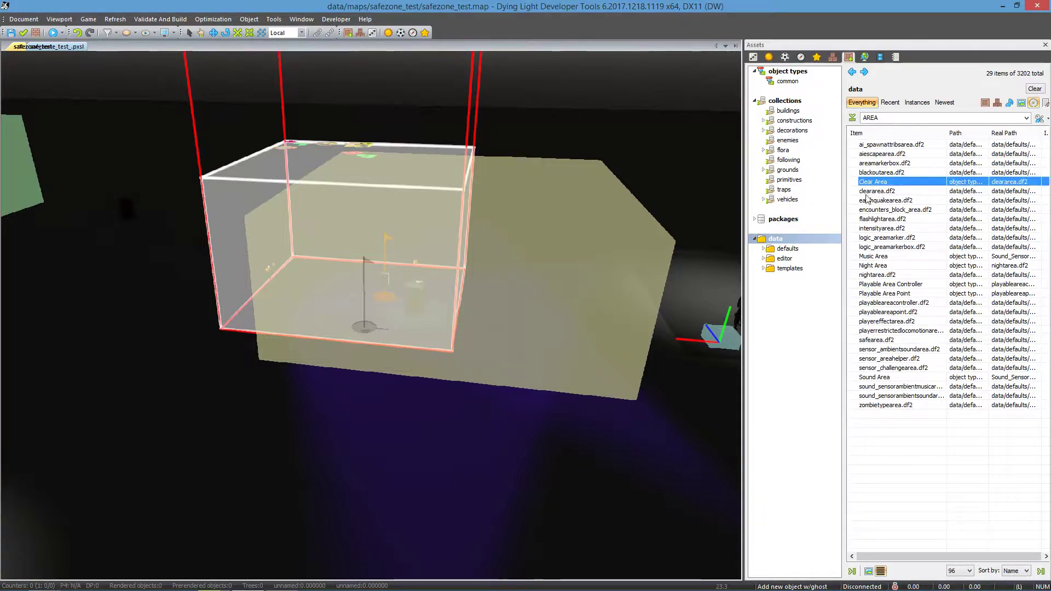
{"action": "left_click", "coordinate": [437, 447]}
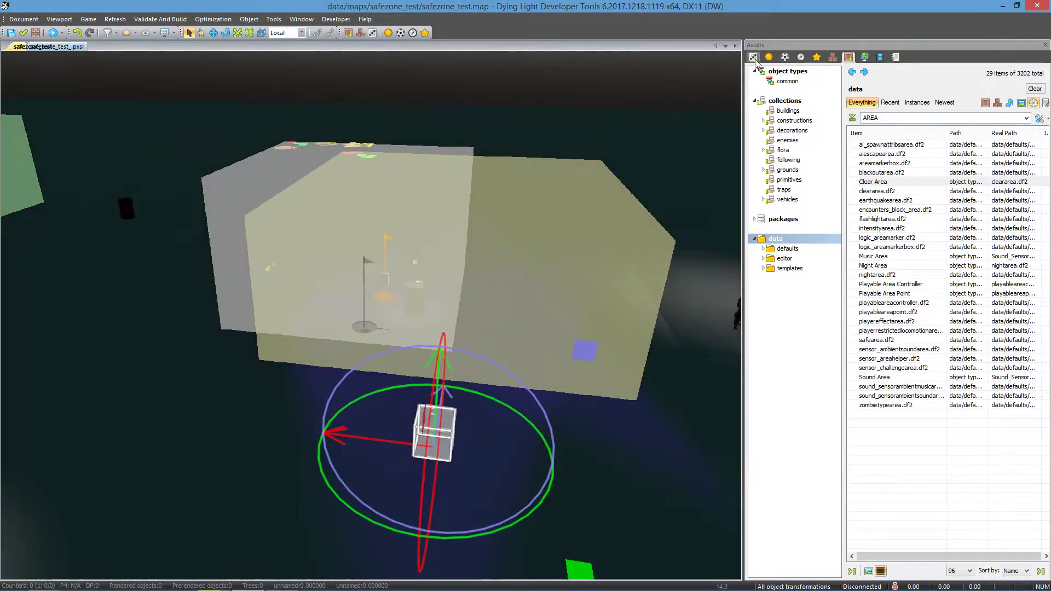
Change the new Clear Area box's class to AIEscapeArea
{"action": "left_click", "coordinate": [753, 57]}
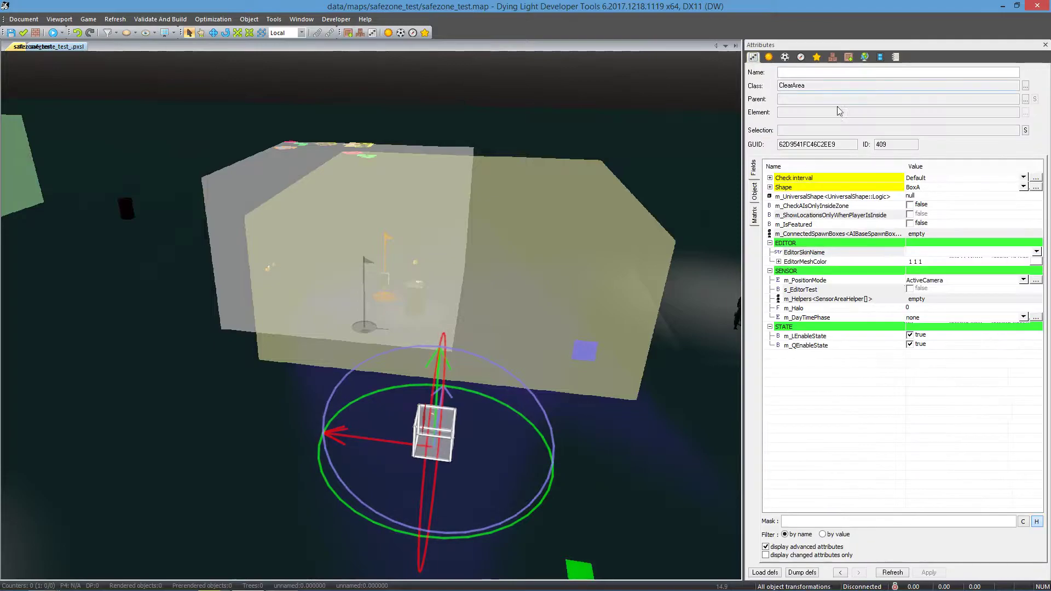
{"action": "left_click", "coordinate": [1026, 86]}
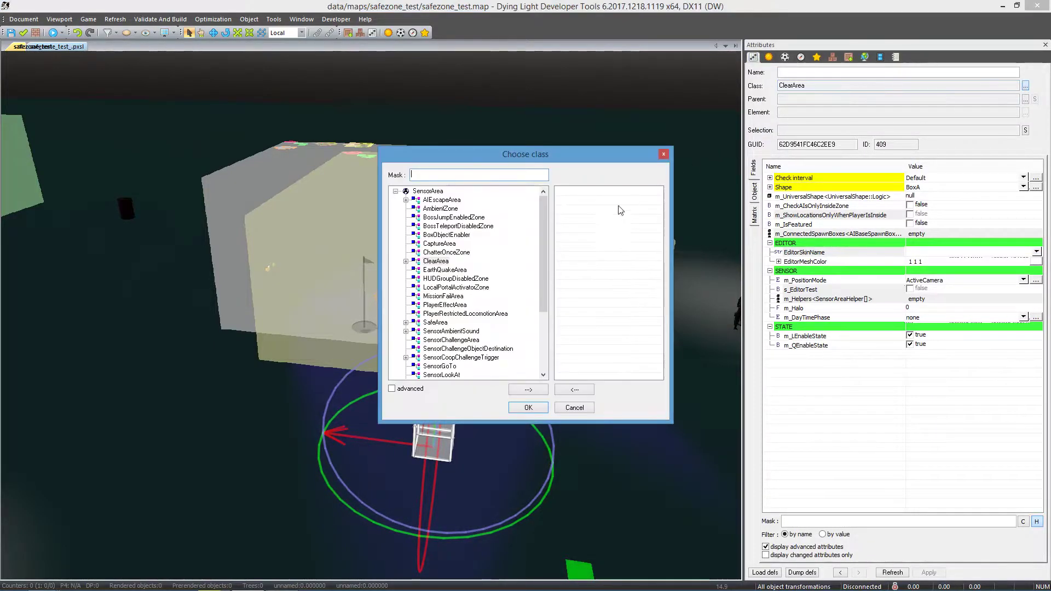
{"action": "type", "text": "AI"}
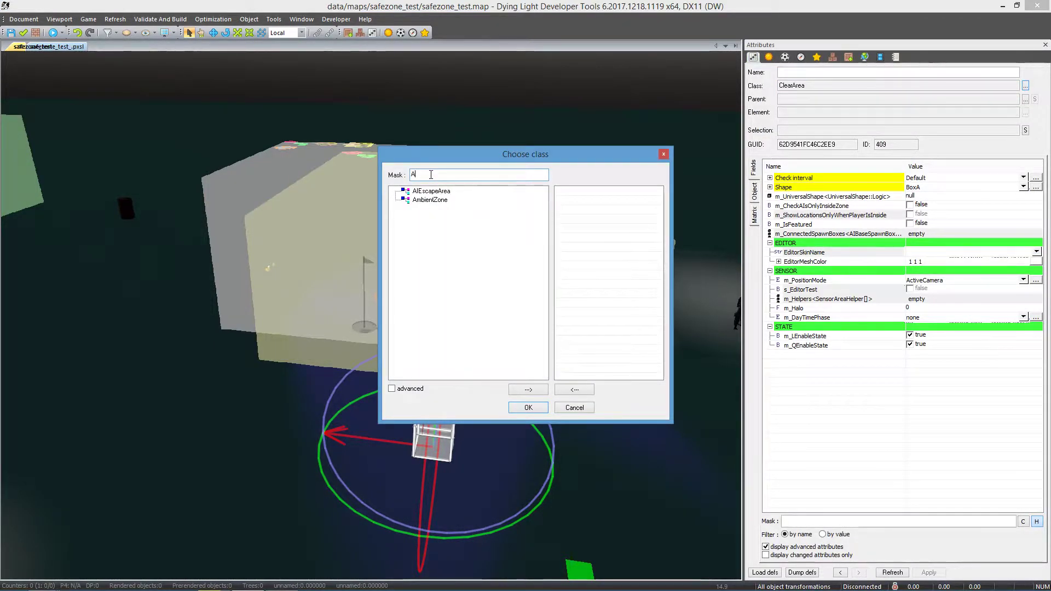
{"action": "left_click", "coordinate": [530, 409]}
Scale the converted AIEscapeArea box into a wide, flat volume beside the safe zone, and delete it
{"action": "right_click_drag", "start_coordinate": [559, 397], "coordinate": [487, 463]}
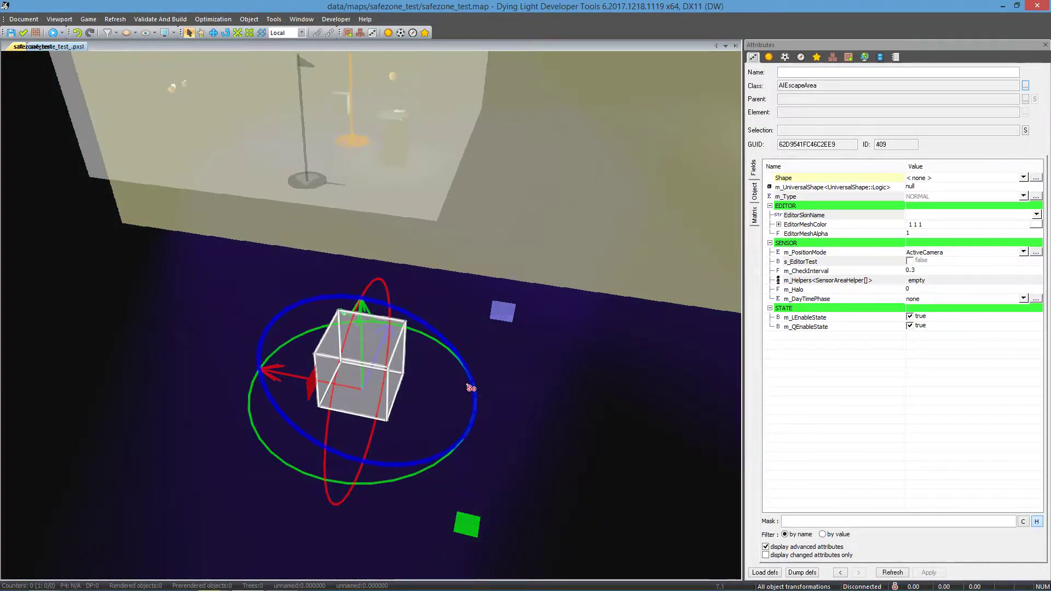
{"action": "key", "text": "w"}
{"action": "right_click_drag", "start_coordinate": [467, 382], "coordinate": [459, 374]}
{"action": "key", "text": "s"}
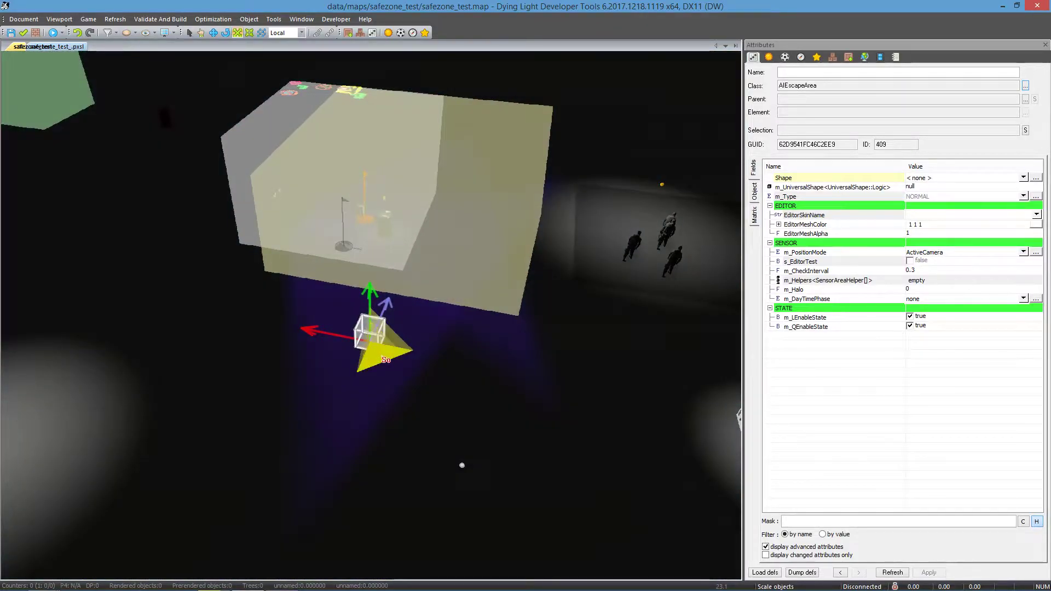
{"action": "left_click_drag", "start_coordinate": [383, 357], "coordinate": [501, 289]}
{"action": "left_click_drag", "start_coordinate": [375, 343], "coordinate": [429, 300]}
{"action": "right_click_drag", "start_coordinate": [429, 300], "coordinate": [339, 318]}
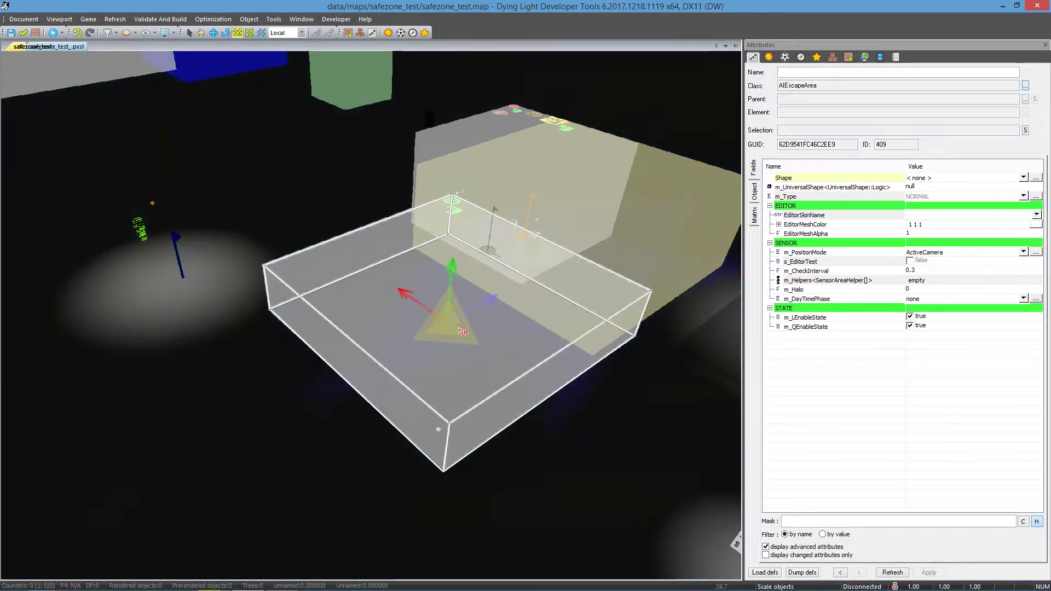
{"action": "left_click_drag", "start_coordinate": [520, 353], "coordinate": [484, 335], "text": "alt"}
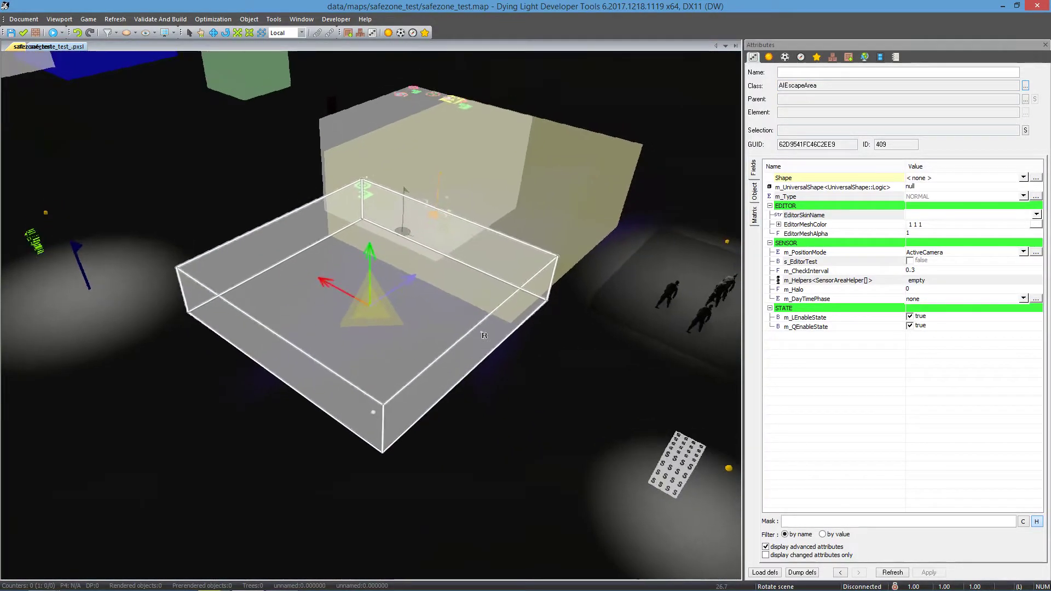
{"action": "key", "text": "Delete"}
Set the m_Type of the Burn_volatile_area volume to NORMAL
{"action": "left_click", "coordinate": [499, 234]}
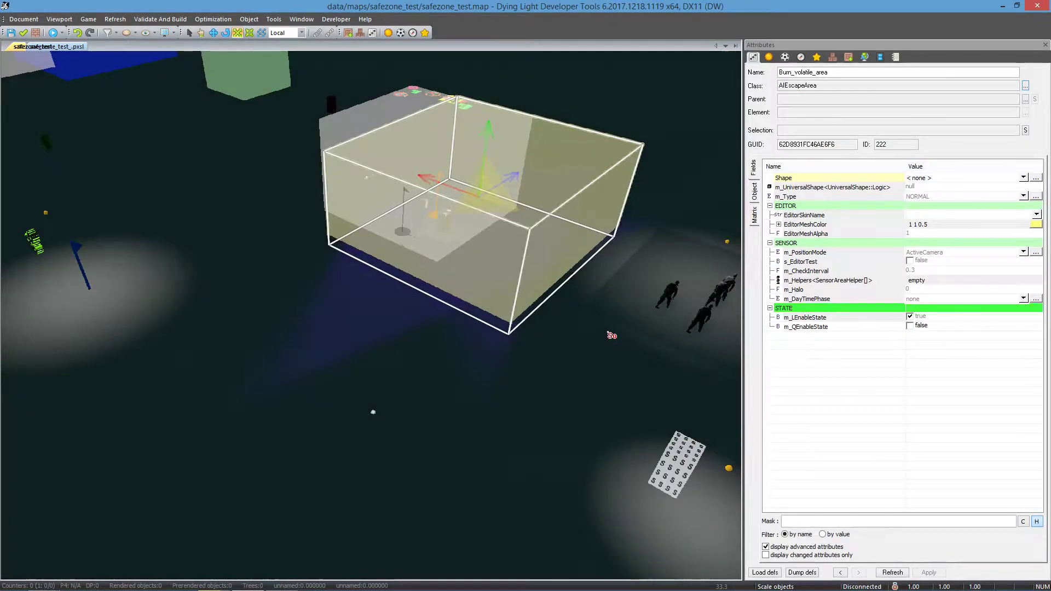
{"action": "left_click_drag", "start_coordinate": [610, 336], "coordinate": [612, 320], "text": "alt"}
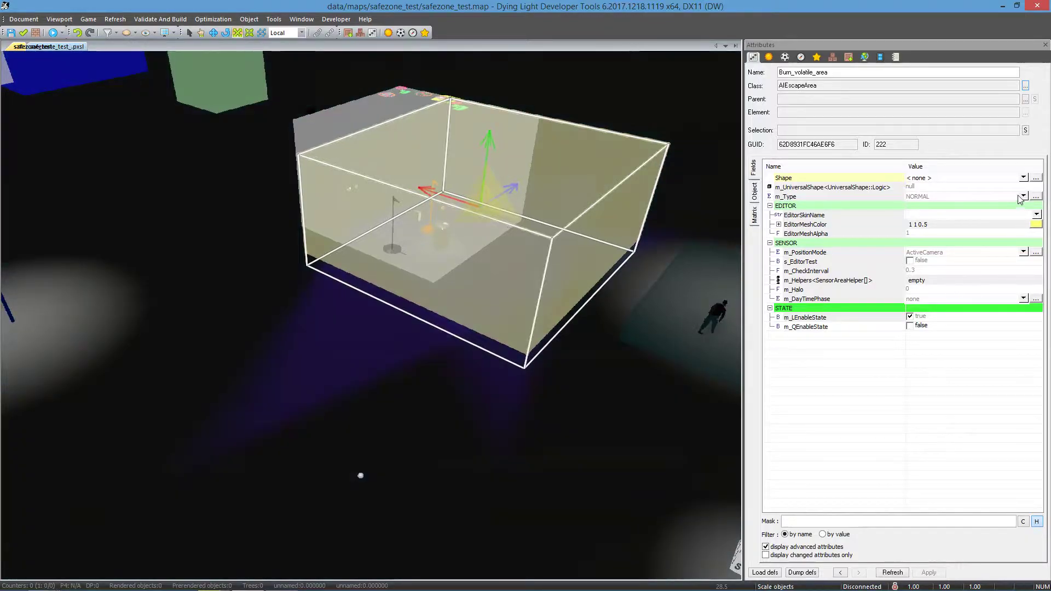
{"action": "left_click", "coordinate": [1024, 196]}
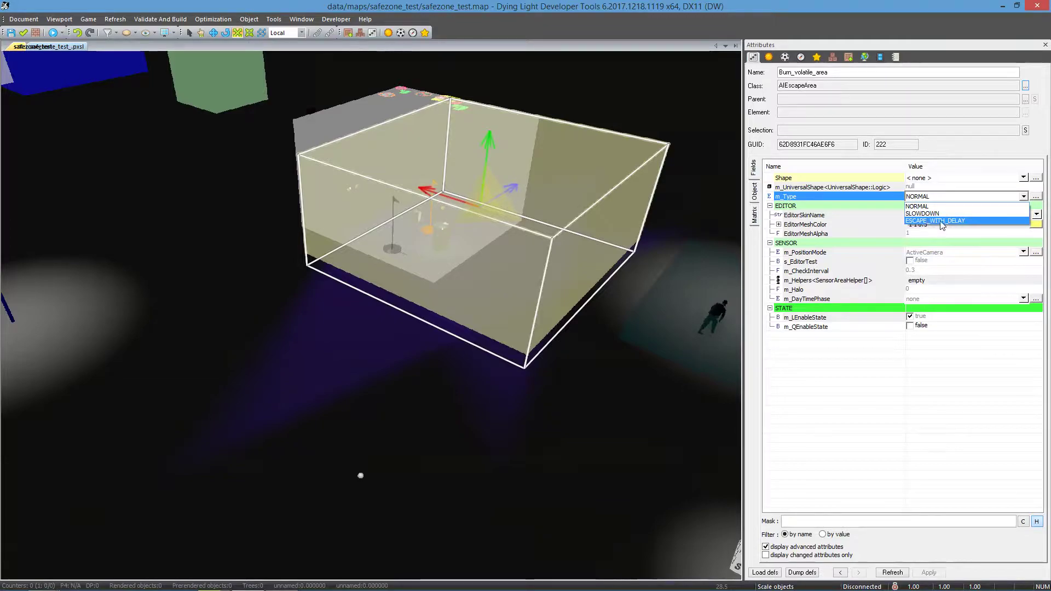
{"action": "left_click", "coordinate": [923, 207]}
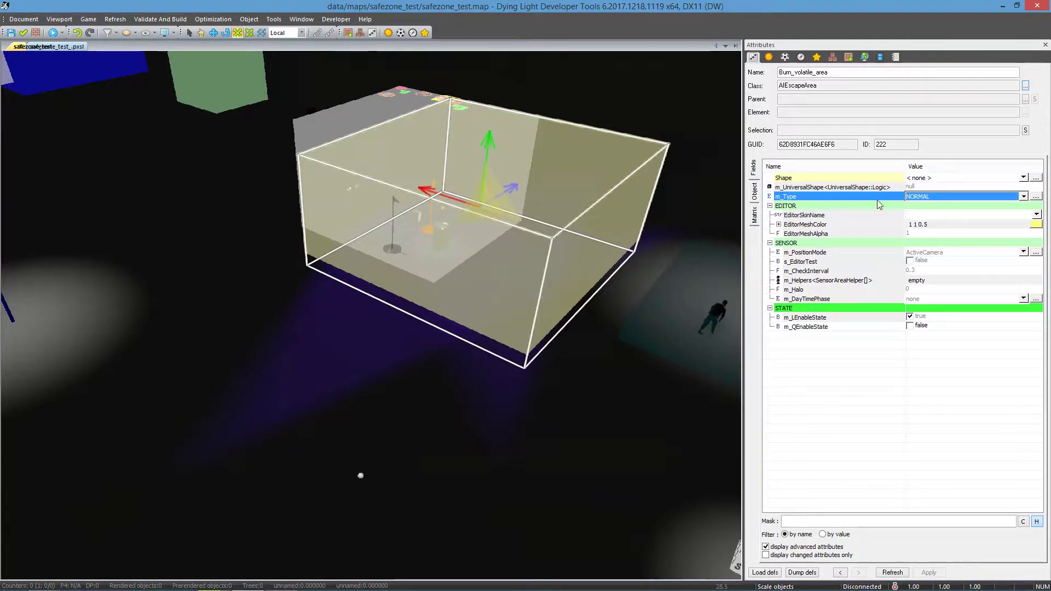
Select the Enable_SafeZone_barrel quest enable group and examine its links to the safe zone objects
{"action": "left_click", "coordinate": [819, 214]}
{"action": "right_click_drag", "start_coordinate": [615, 295], "coordinate": [575, 293]}
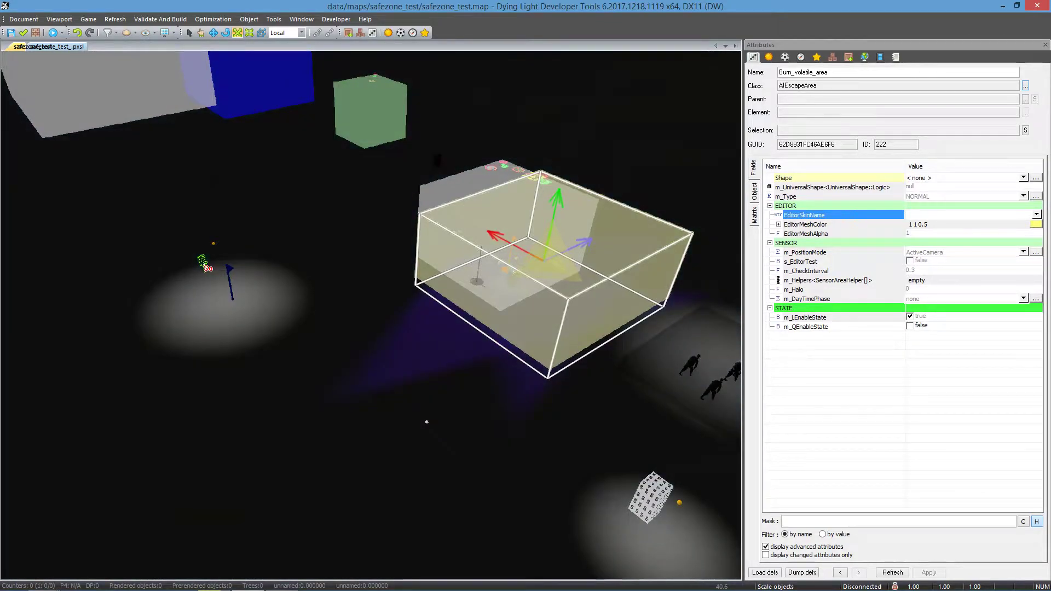
{"action": "left_click", "coordinate": [209, 267]}
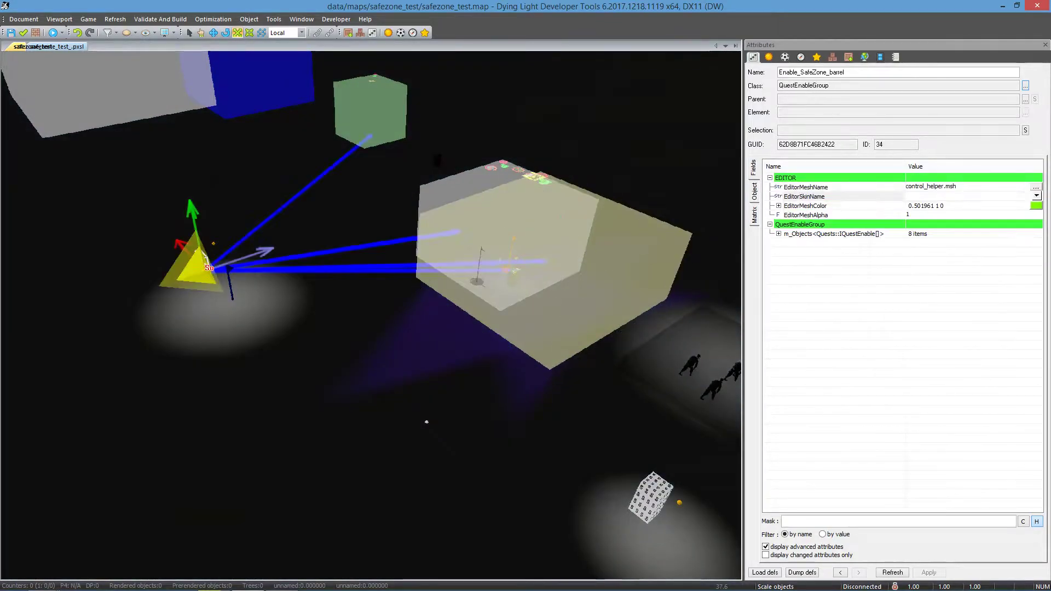
{"action": "right_click_drag", "start_coordinate": [427, 219], "coordinate": [471, 235]}
Select the Burn_volatile_area AIEscapeArea volume and inspect how far it extends around the safe zone
{"action": "key", "text": "e"}
{"action": "right_click_drag", "start_coordinate": [334, 269], "coordinate": [357, 280]}
{"action": "key", "text": "w"}
{"action": "key", "text": "s"}
{"action": "key", "text": "s"}
{"action": "left_click", "coordinate": [357, 281]}
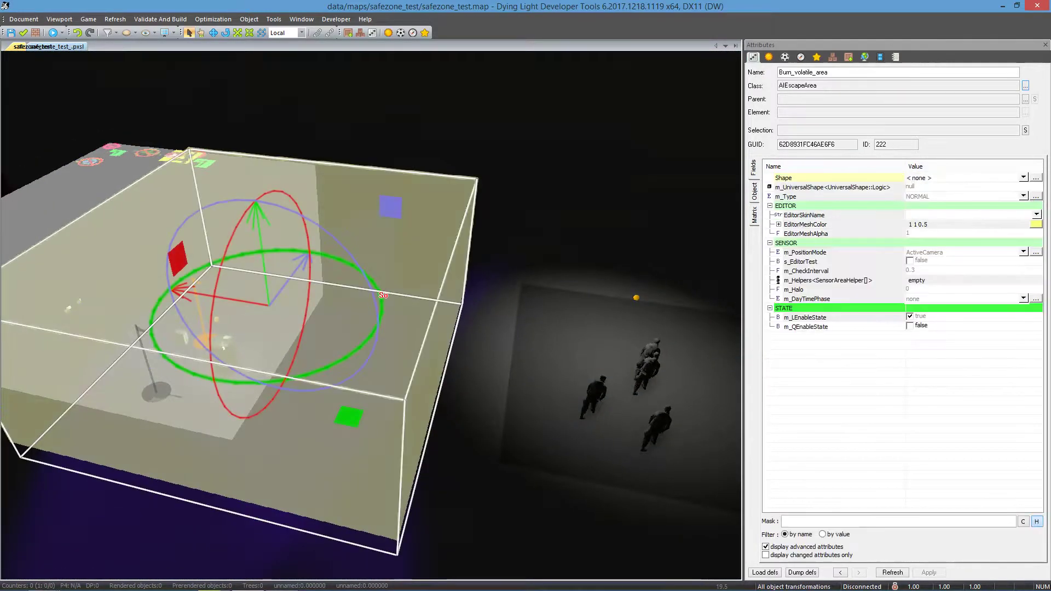
Select the Safezone_barrel hub zone inside the escape area and inspect its attributes
{"action": "right_click_drag", "start_coordinate": [676, 165], "coordinate": [398, 149]}
{"action": "key", "text": "w"}
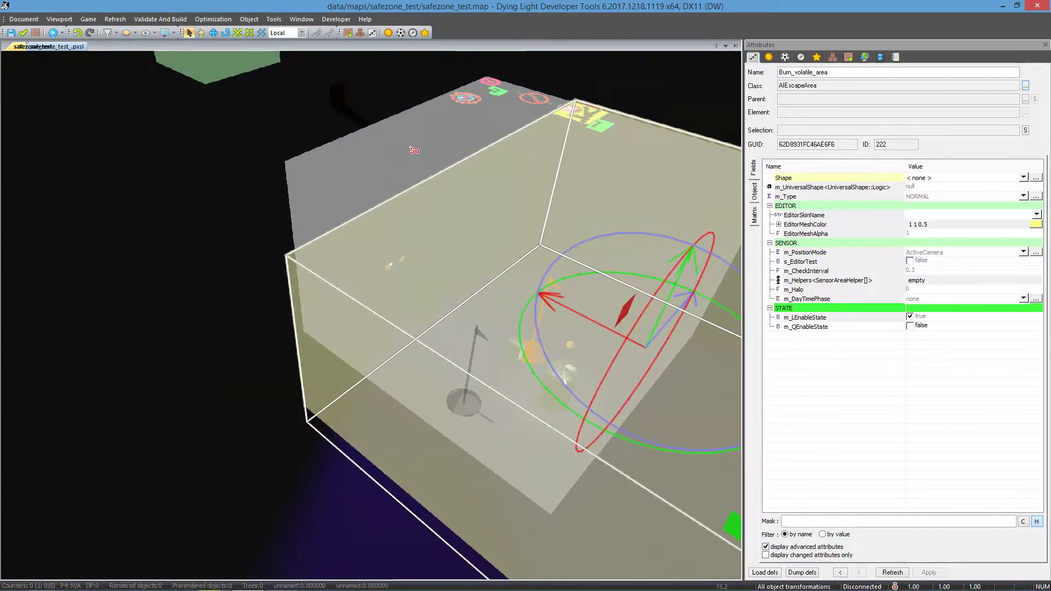
{"action": "left_click", "coordinate": [537, 213]}
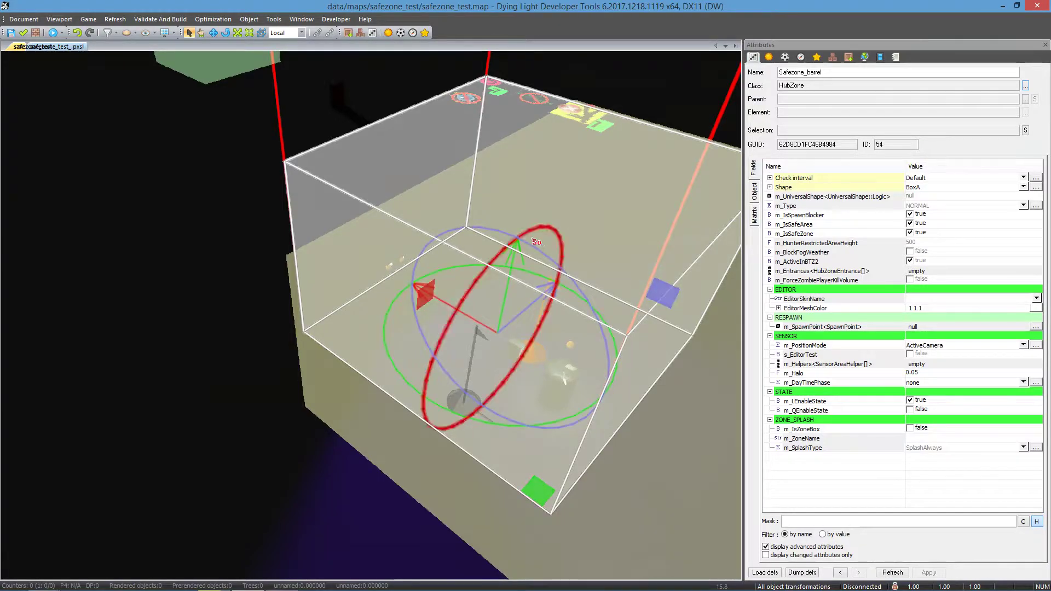
Select the Safezone_Inactive map marker near the barrel and examine its name and location type
{"action": "right_click_drag", "start_coordinate": [501, 238], "coordinate": [409, 247]}
{"action": "key", "text": "w"}
{"action": "key", "text": "w"}
{"action": "key", "text": "s"}
{"action": "key", "text": "w"}
{"action": "key", "text": "w"}
{"action": "key", "text": "s"}
{"action": "key", "text": "w"}
{"action": "left_click", "coordinate": [296, 365]}
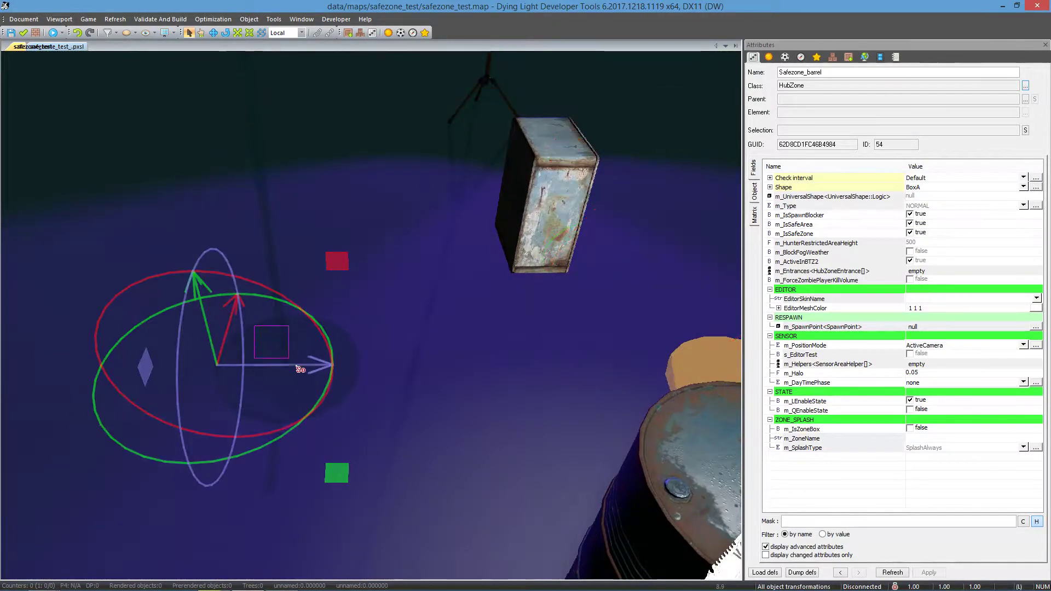
{"action": "left_click", "coordinate": [323, 379]}
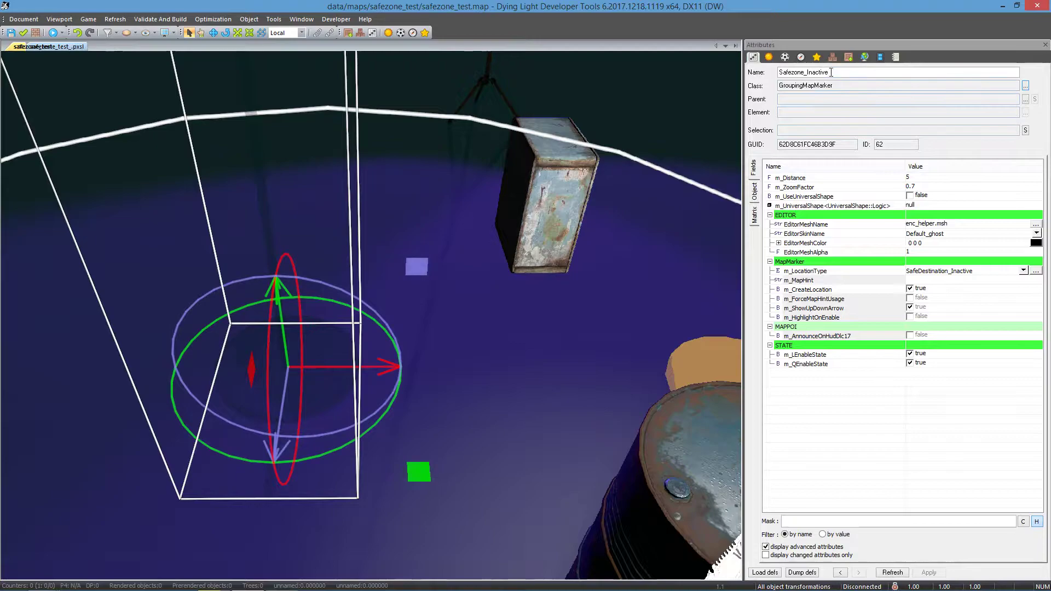
{"action": "left_click_drag", "start_coordinate": [831, 72], "coordinate": [778, 72]}
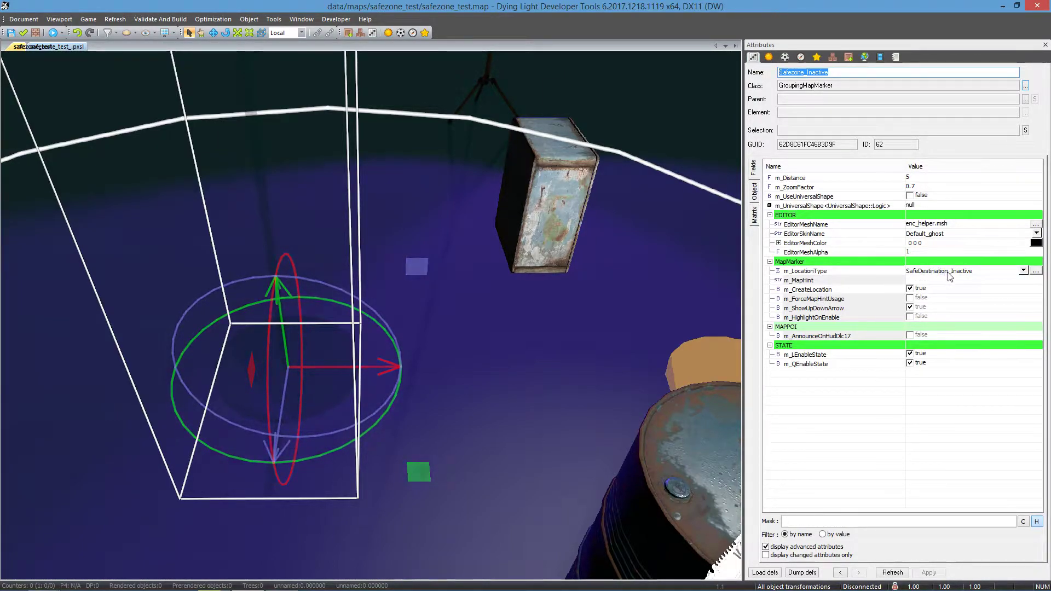
{"action": "middle_click_drag", "start_coordinate": [618, 278], "coordinate": [645, 271]}
{"action": "scroll", "coordinate": [622, 269], "scroll_direction": "down", "scroll_amount": 4}
{"action": "scroll", "coordinate": [619, 266], "scroll_direction": "up", "scroll_amount": 5}
{"action": "scroll", "coordinate": [626, 269], "scroll_direction": "down", "scroll_amount": 1}
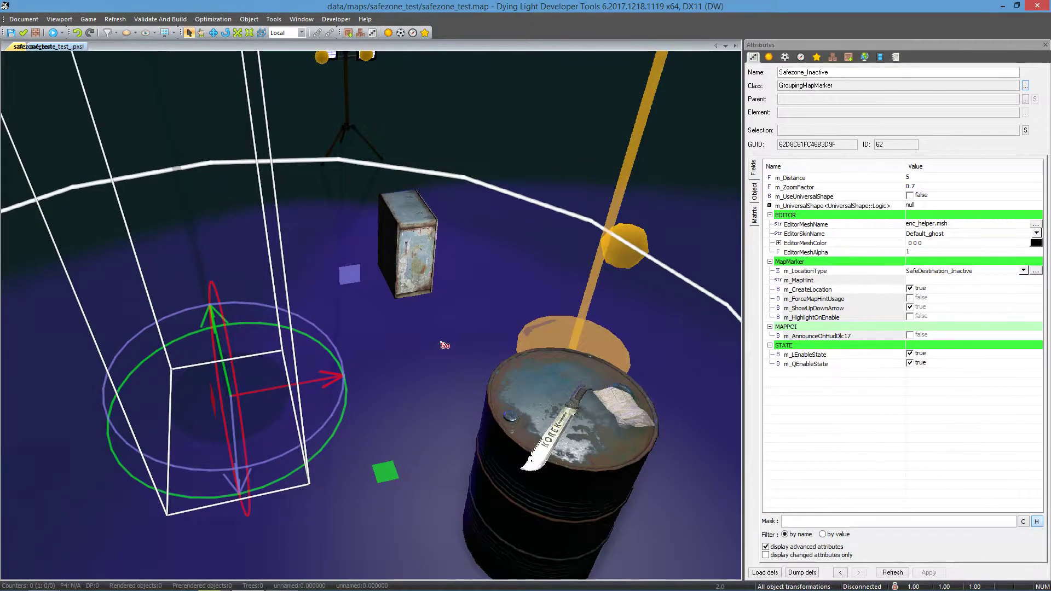
Review the quest script lines that enable Enable_SafeZone_barrel and disable the Safezone_Inactive marker
{"action": "left_click", "coordinate": [63, 48]}
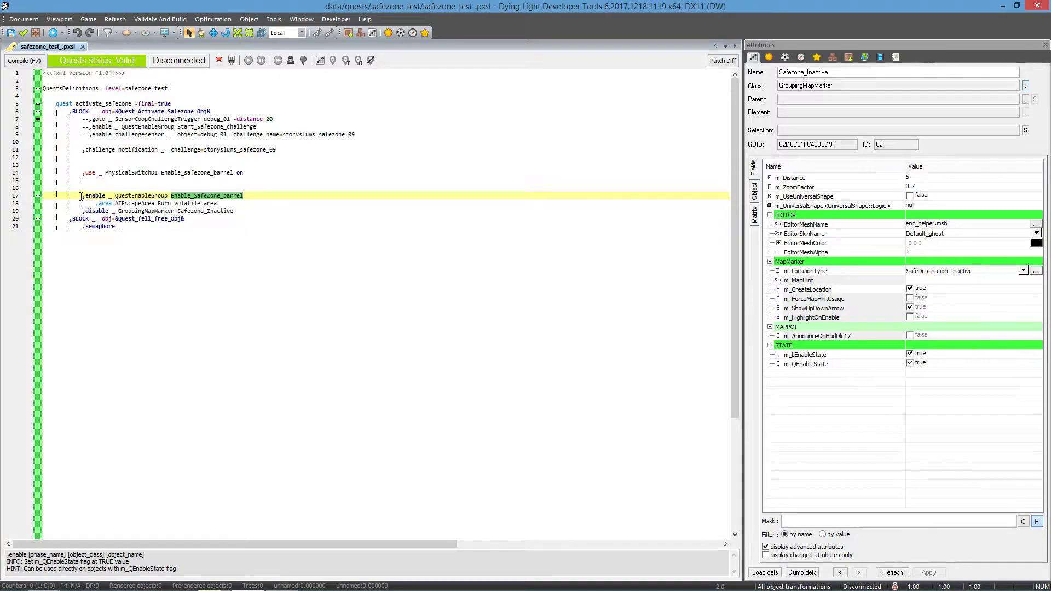
{"action": "left_click_drag", "start_coordinate": [83, 196], "coordinate": [225, 195]}
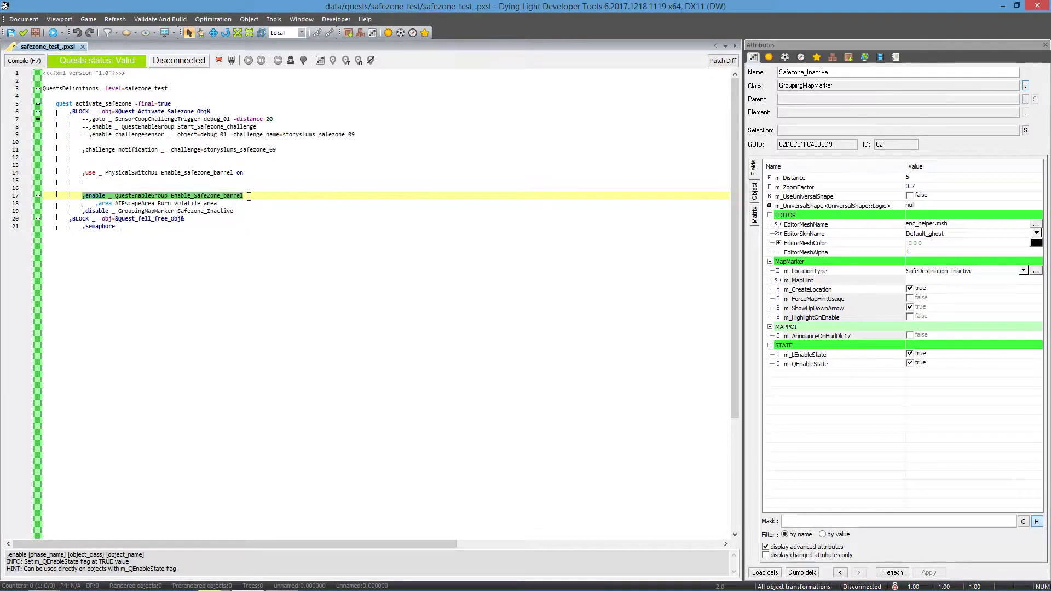
{"action": "left_click_drag", "start_coordinate": [82, 211], "coordinate": [112, 212]}
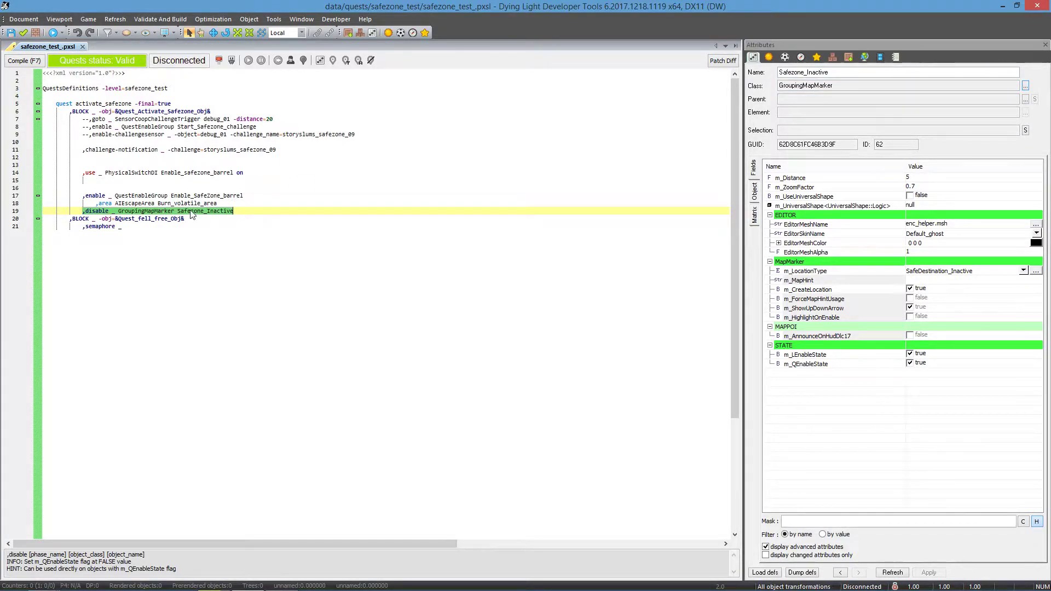
{"action": "left_click", "coordinate": [214, 212]}
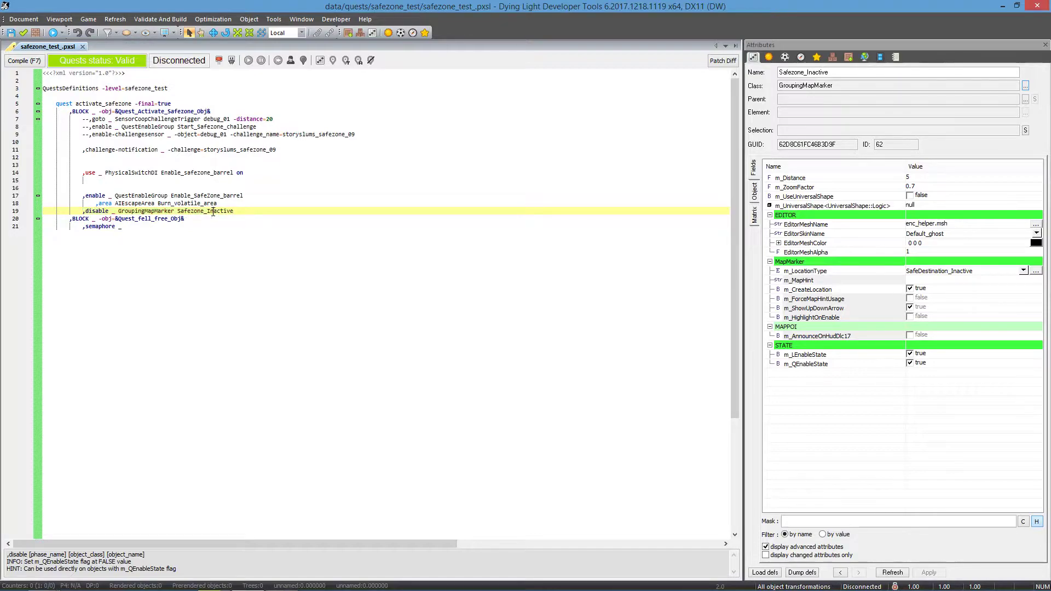
Return to the map, select the orange Safezone_Active marker and examine its class
{"action": "left_click", "coordinate": [13, 47]}
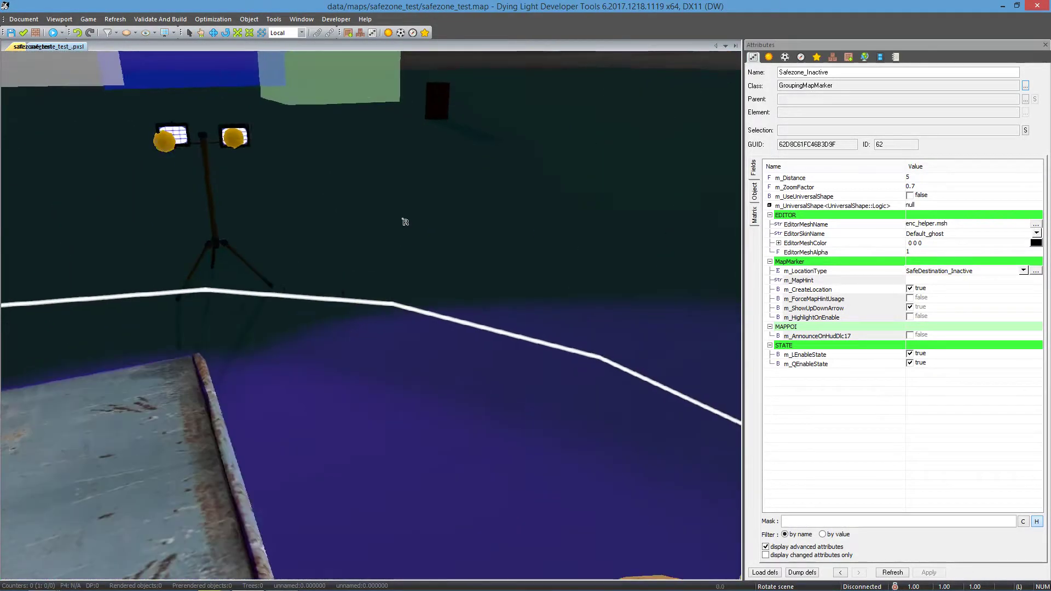
{"action": "mouse_move", "coordinate": [402, 219]}
{"action": "middle_mouse_down"}
{"action": "mouse_move", "coordinate": [497, 317]}
{"action": "mouse_move", "coordinate": [492, 334]}
{"action": "middle_mouse_up"}
{"action": "left_click", "coordinate": [436, 403]}
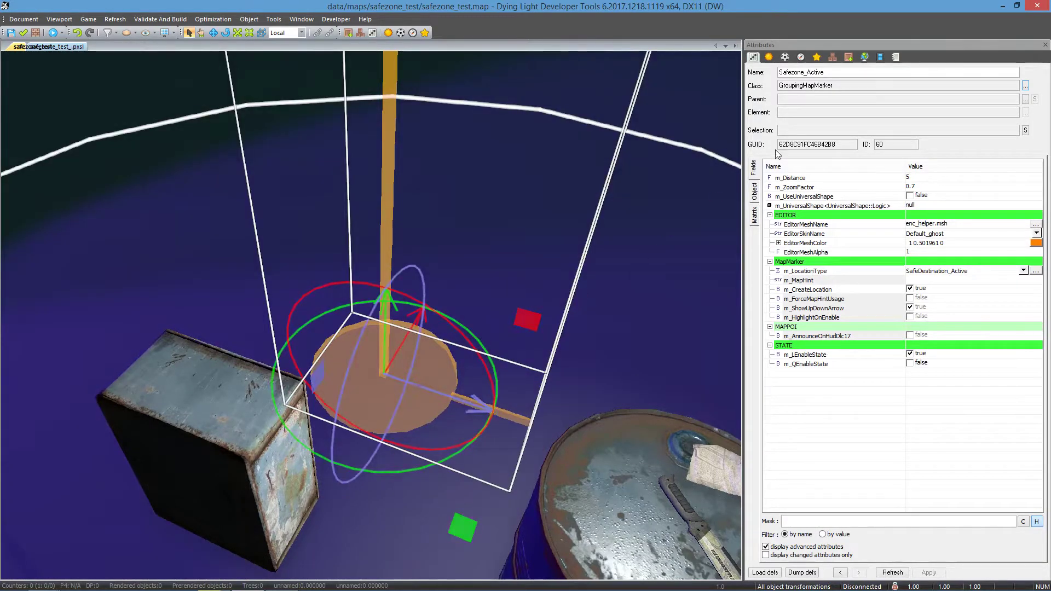
{"action": "left_click_drag", "start_coordinate": [836, 84], "coordinate": [777, 86]}
{"action": "mouse_move", "coordinate": [432, 300]}
{"action": "middle_mouse_down"}
{"action": "mouse_move", "coordinate": [423, 317]}
{"action": "mouse_move", "coordinate": [296, 345]}
{"action": "mouse_move", "coordinate": [312, 354]}
{"action": "mouse_move", "coordinate": [482, 262]}
{"action": "mouse_move", "coordinate": [540, 213]}
{"action": "middle_mouse_up"}
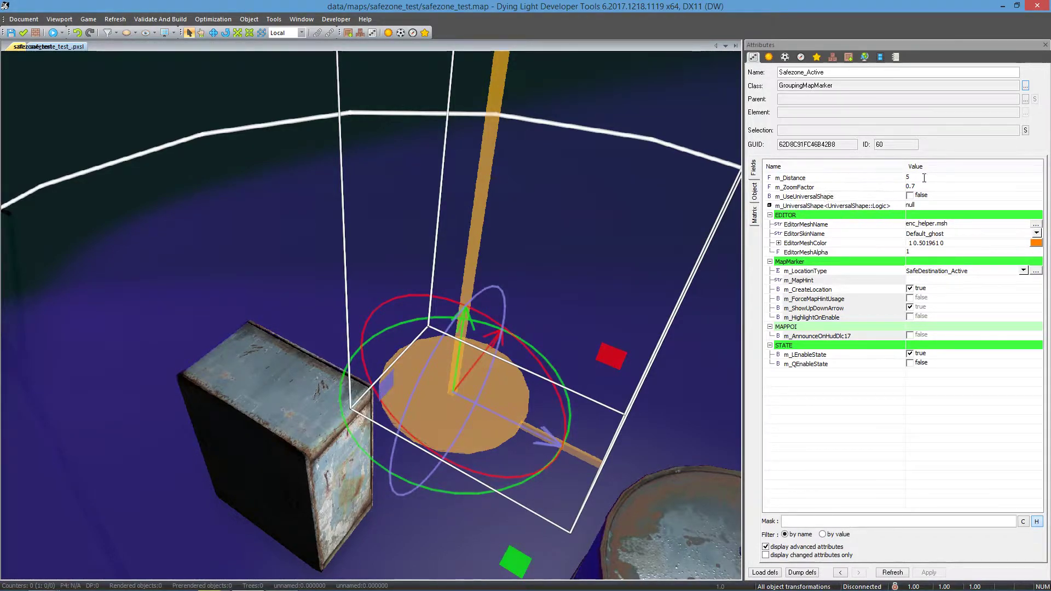
Examine the m_Distance attribute of the Safezone_Active marker
{"action": "left_click", "coordinate": [907, 177]}
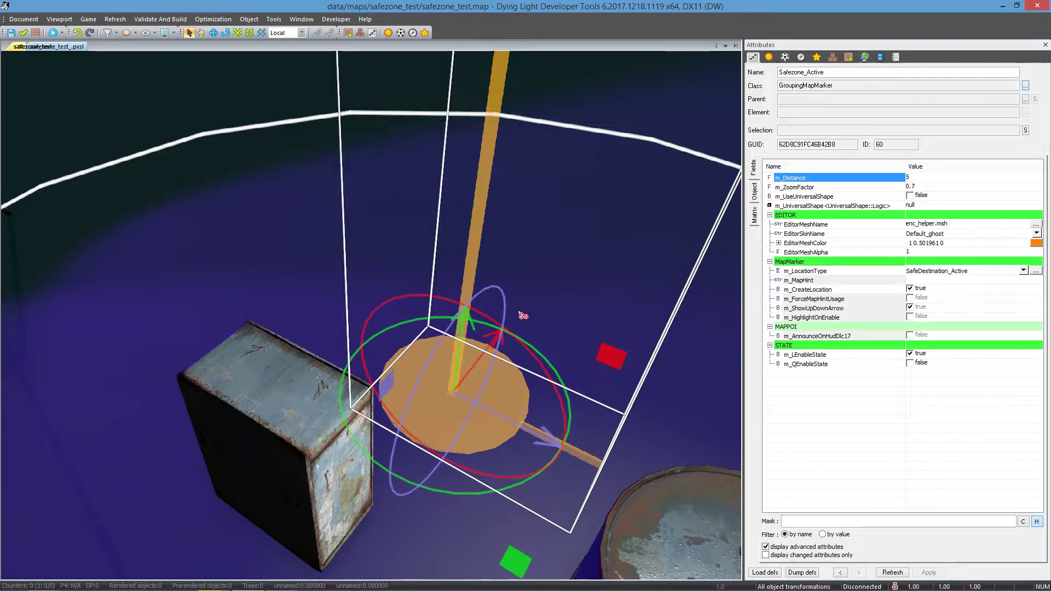
{"action": "right_click_drag", "start_coordinate": [526, 302], "coordinate": [524, 298]}
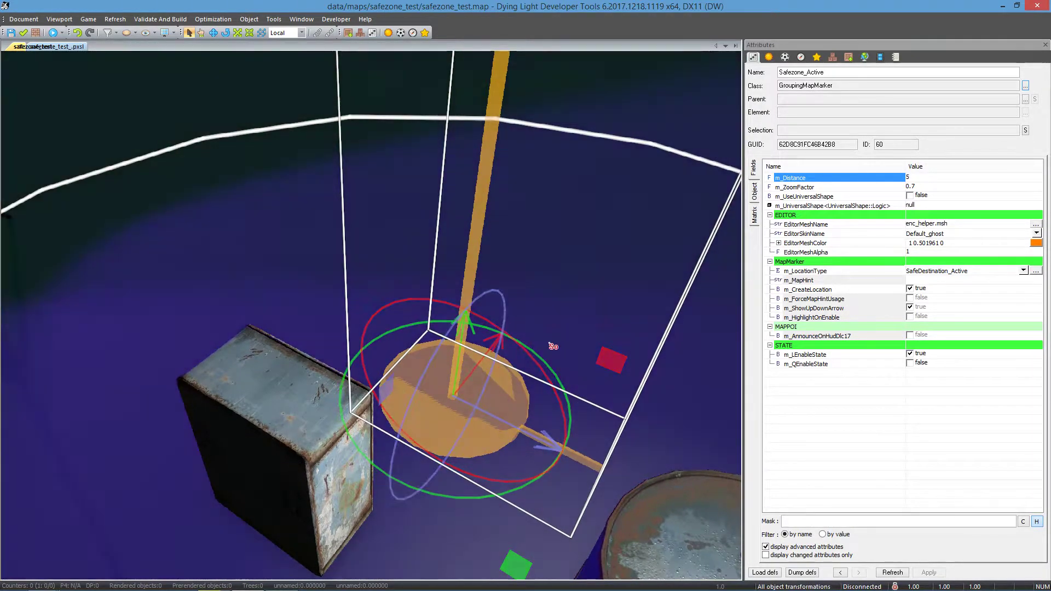
{"action": "left_click", "coordinate": [911, 176]}
{"action": "double_click", "coordinate": [908, 176]}
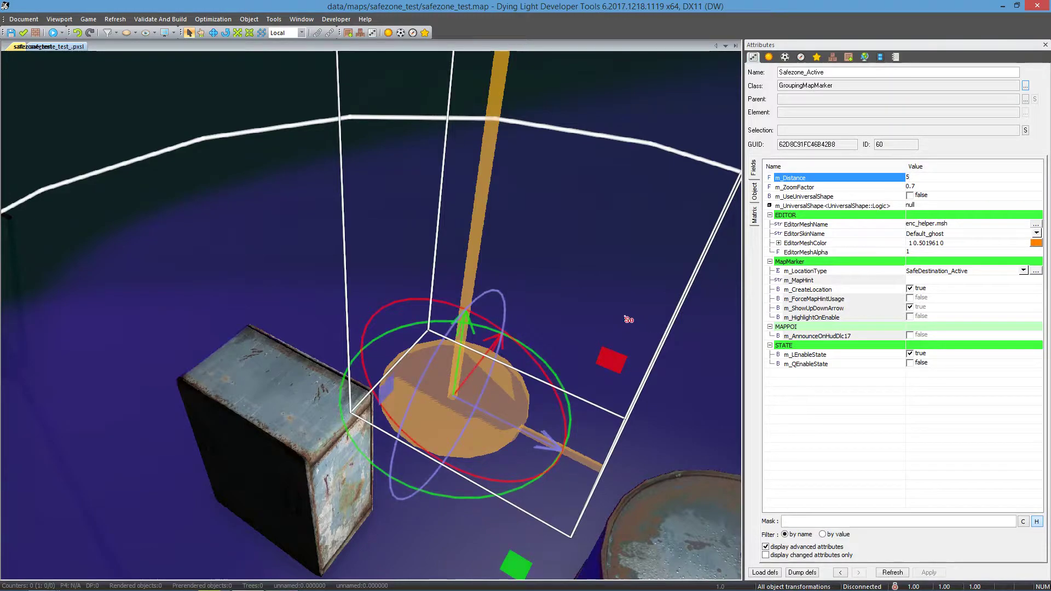
Select the barrel model beside the Safezone_Active marker to inspect its attributes
{"action": "right_click_drag", "start_coordinate": [622, 308], "coordinate": [616, 306]}
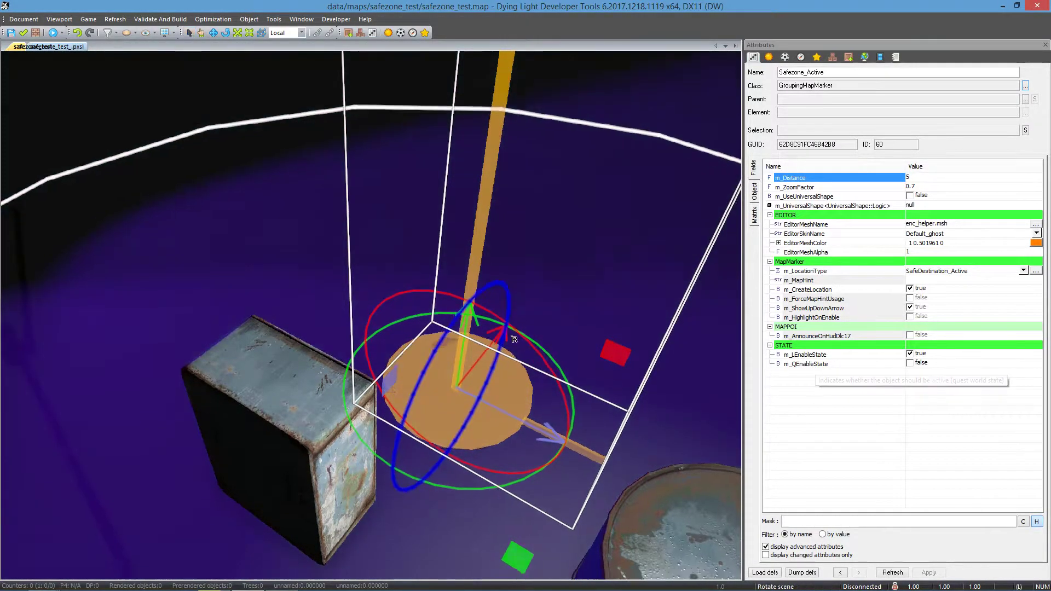
{"action": "key", "text": "s"}
{"action": "right_click_drag", "start_coordinate": [510, 336], "coordinate": [356, 269]}
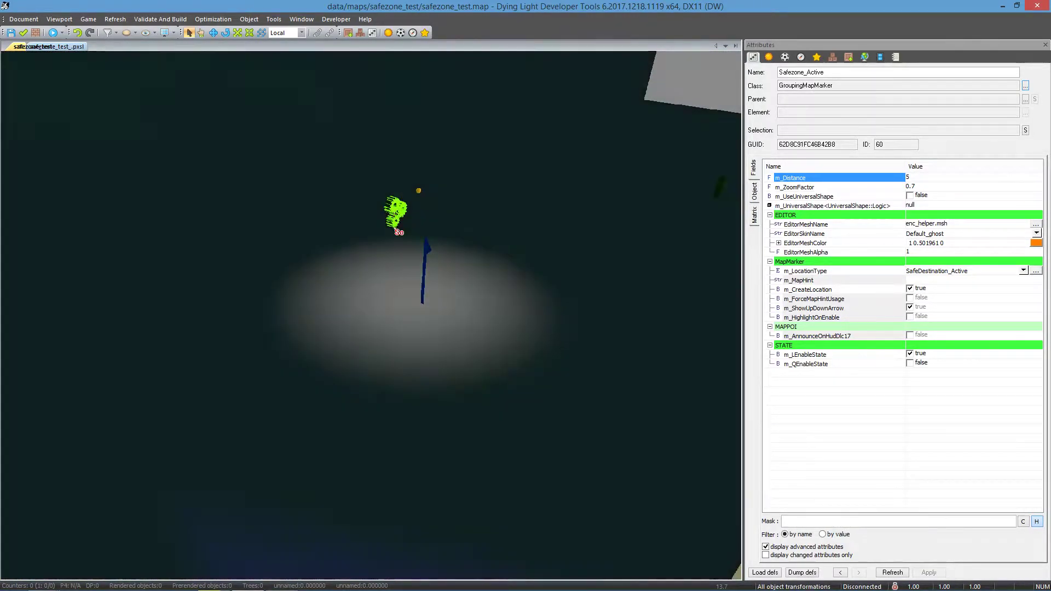
{"action": "mouse_move", "coordinate": [399, 232]}
{"action": "right_mouse_down"}
{"action": "mouse_move", "coordinate": [391, 265]}
{"action": "mouse_move", "coordinate": [389, 248]}
{"action": "mouse_move", "coordinate": [696, 252]}
{"action": "mouse_move", "coordinate": [580, 380]}
{"action": "mouse_move", "coordinate": [295, 265]}
{"action": "mouse_move", "coordinate": [404, 186]}
{"action": "mouse_move", "coordinate": [469, 159]}
{"action": "mouse_move", "coordinate": [438, 171]}
{"action": "right_mouse_up"}
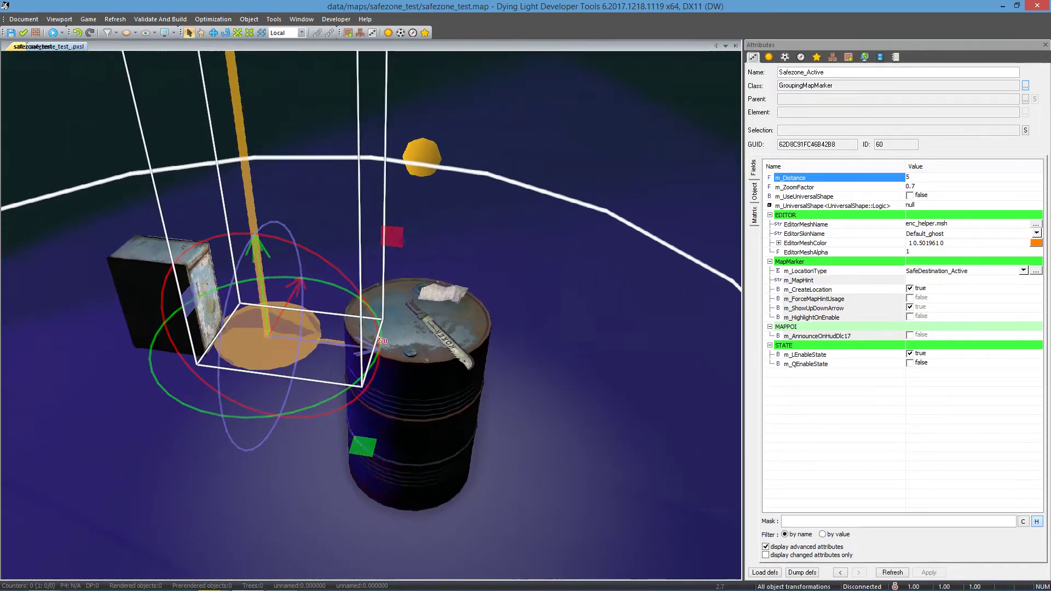
{"action": "left_click", "coordinate": [432, 422]}
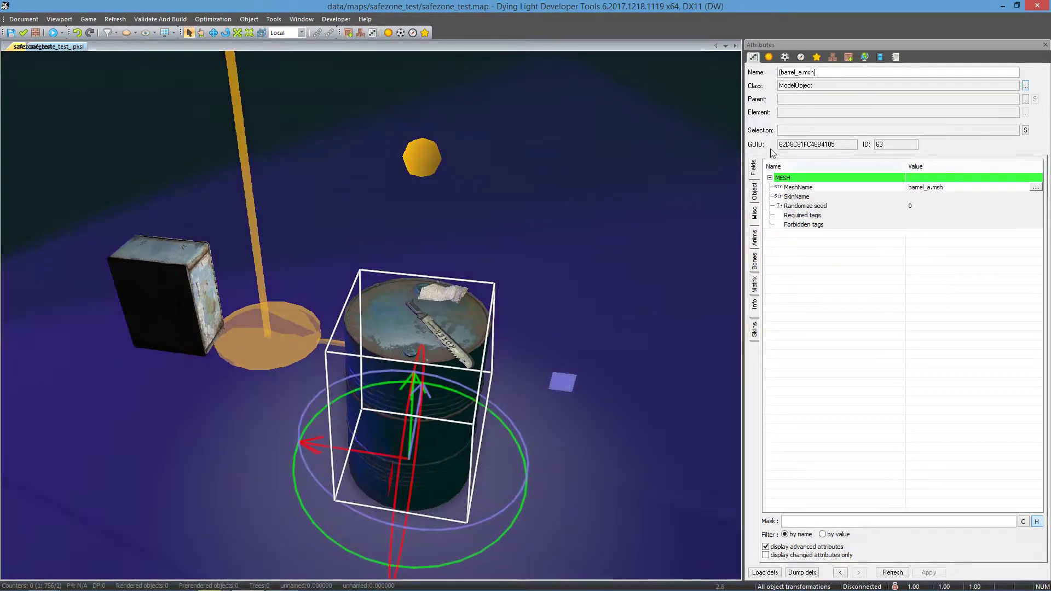
Select the high-voltage breaker box switch near the barrel and inspect its attributes
{"action": "right_click_drag", "start_coordinate": [563, 300], "coordinate": [514, 252]}
{"action": "left_click", "coordinate": [452, 386]}
{"action": "right_click_drag", "start_coordinate": [452, 384], "coordinate": [481, 332]}
{"action": "key", "text": "w"}
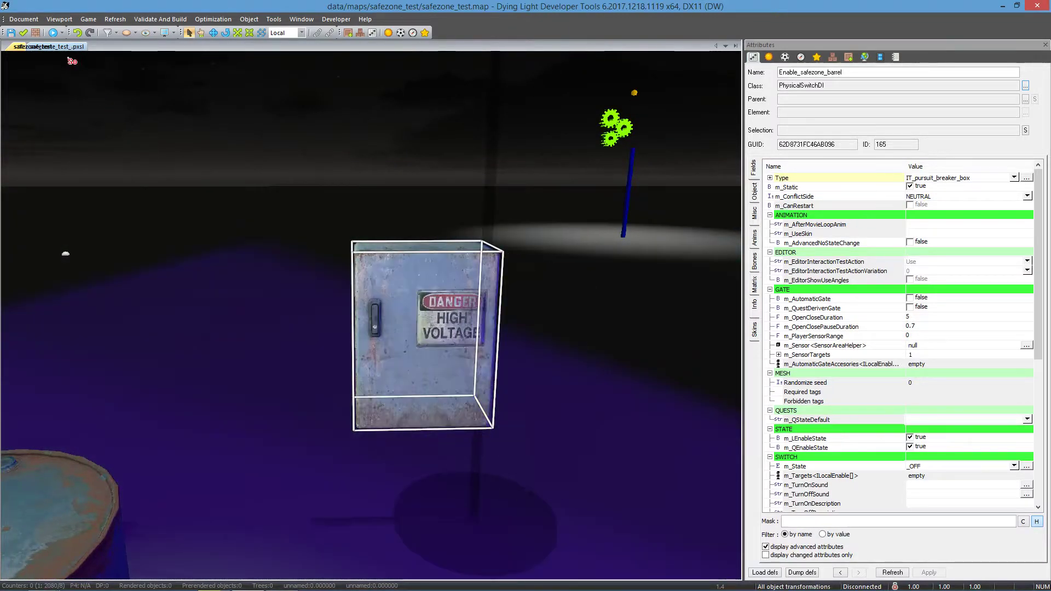
Review the script lines that use the Enable_safezone_barrel switch and enable the QuestEnableGroup
{"action": "left_click", "coordinate": [63, 48]}
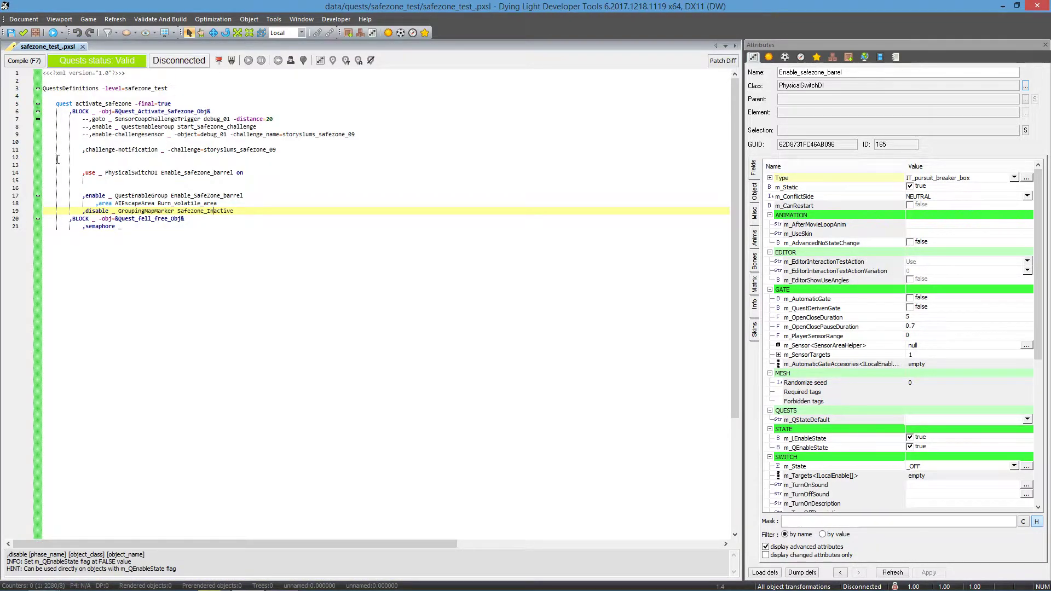
{"action": "left_click_drag", "start_coordinate": [106, 173], "coordinate": [245, 171]}
{"action": "left_click_drag", "start_coordinate": [83, 195], "coordinate": [257, 196]}
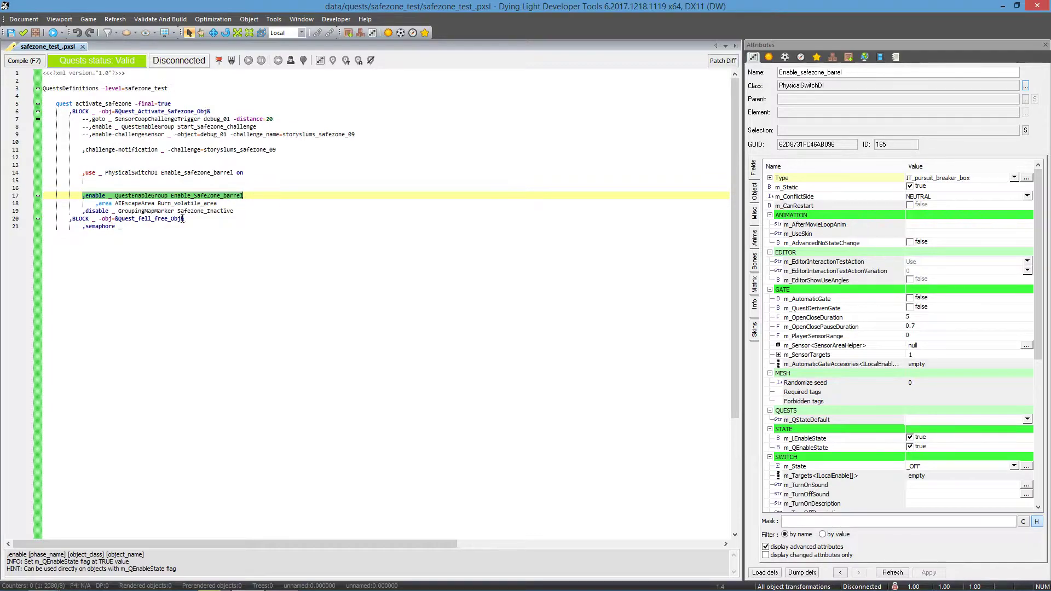
Comment out the AIEscapeArea Burn_volatile_area line in the quest script with "--" and compile the quests
{"action": "left_click", "coordinate": [98, 204]}
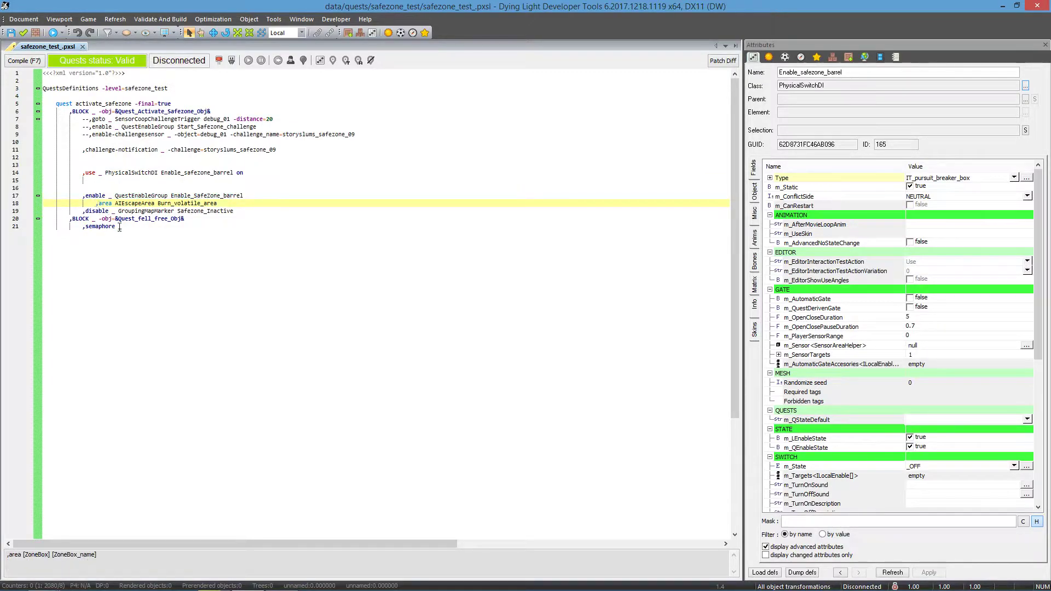
{"action": "type", "text": "--"}
{"action": "left_click", "coordinate": [24, 60]}
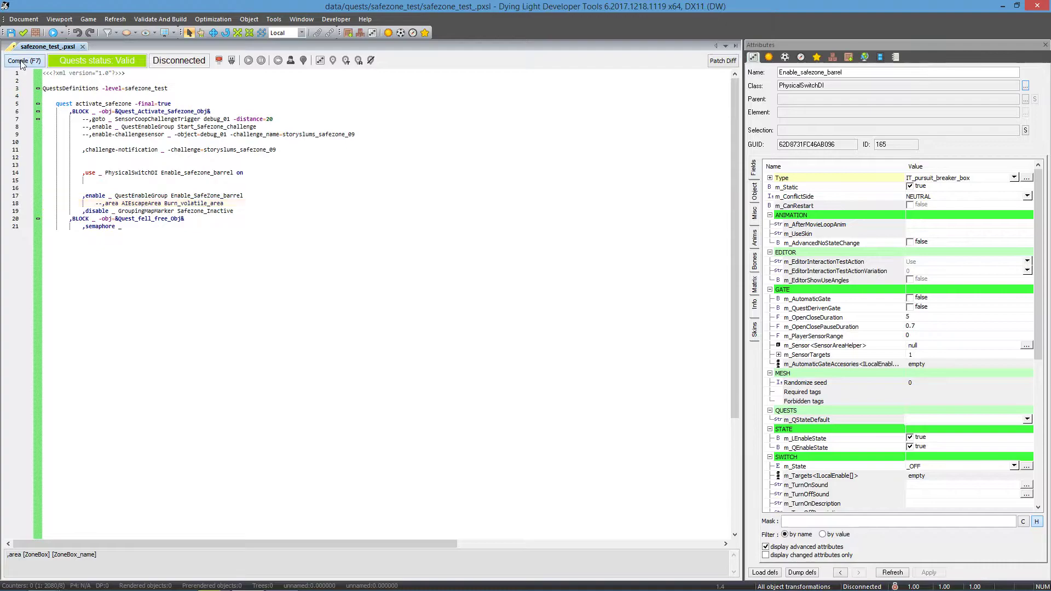
{"action": "left_click", "coordinate": [397, 363]}
Match the PhysicalSwitchDI reference in the quest script to the breaker box in the map
{"action": "left_click_drag", "start_coordinate": [105, 173], "coordinate": [212, 174]}
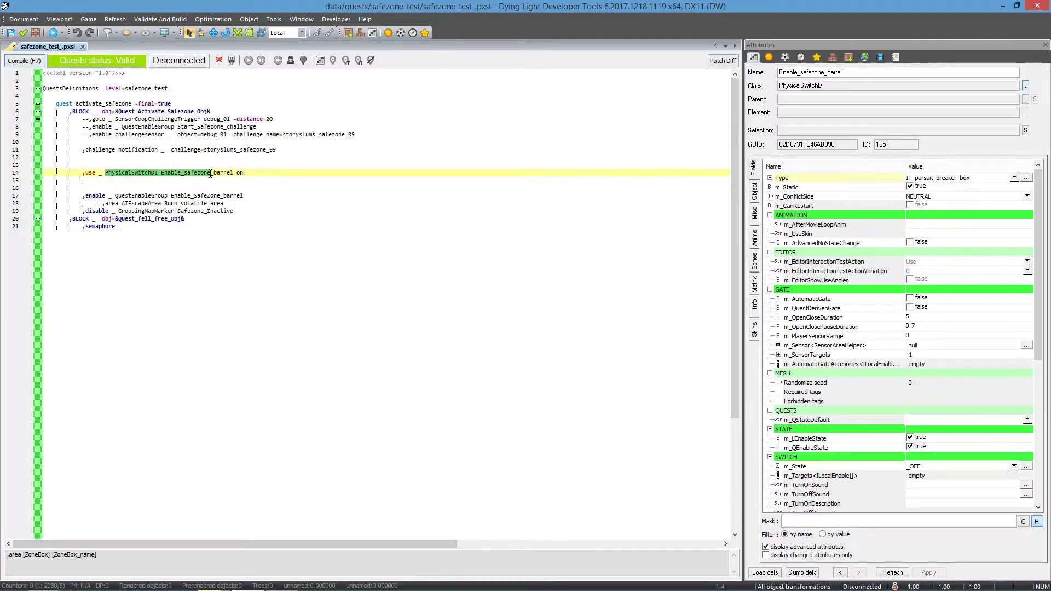
{"action": "left_click", "coordinate": [11, 49]}
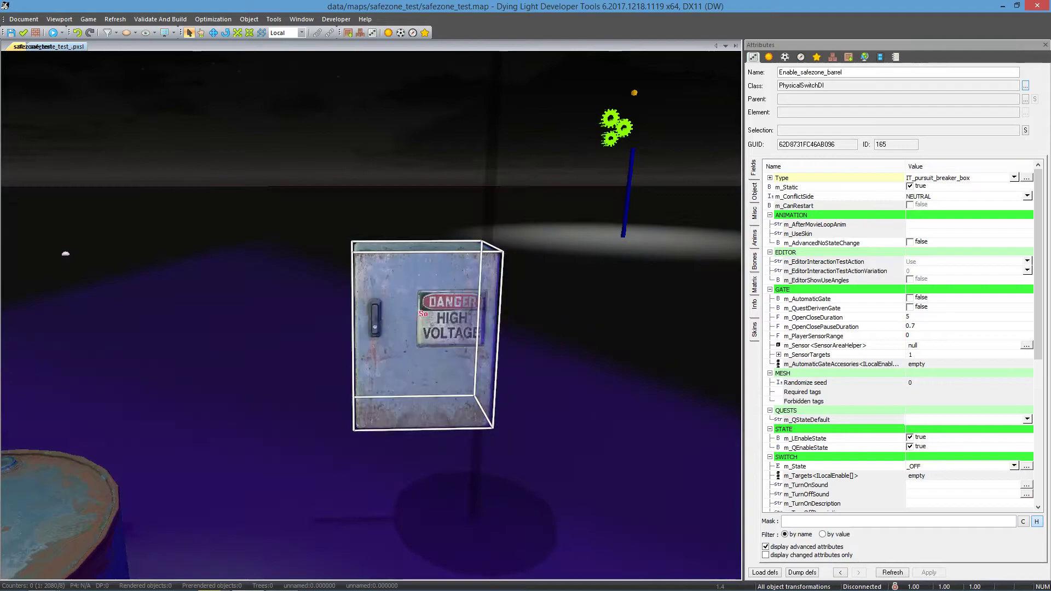
{"action": "scroll", "coordinate": [429, 328], "scroll_direction": "down", "scroll_amount": 5}
{"action": "right_click_drag", "start_coordinate": [429, 326], "coordinate": [432, 334]}
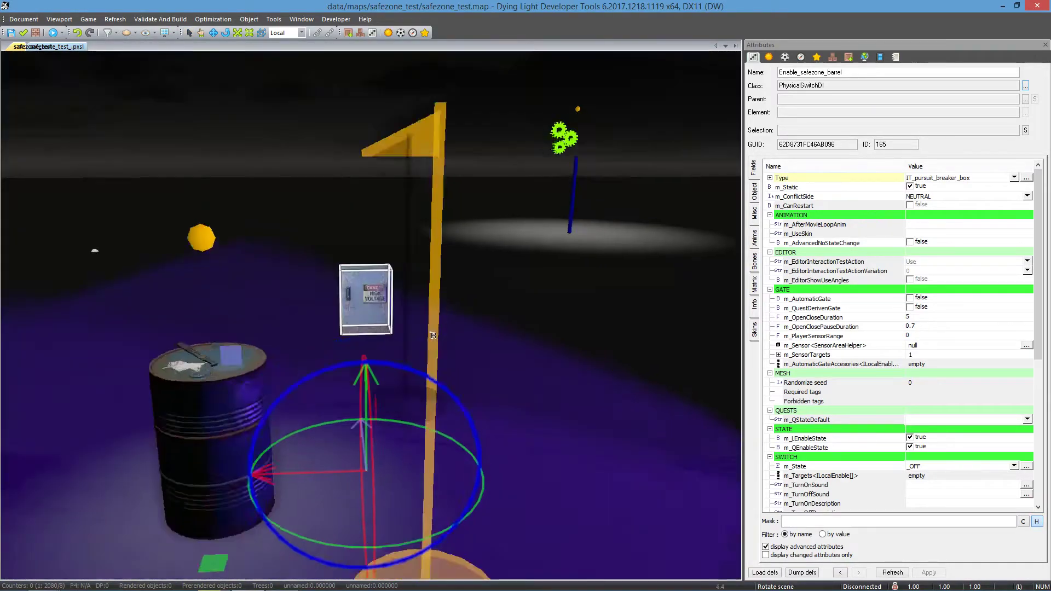
{"action": "scroll", "coordinate": [431, 334], "scroll_direction": "up", "scroll_amount": 2}
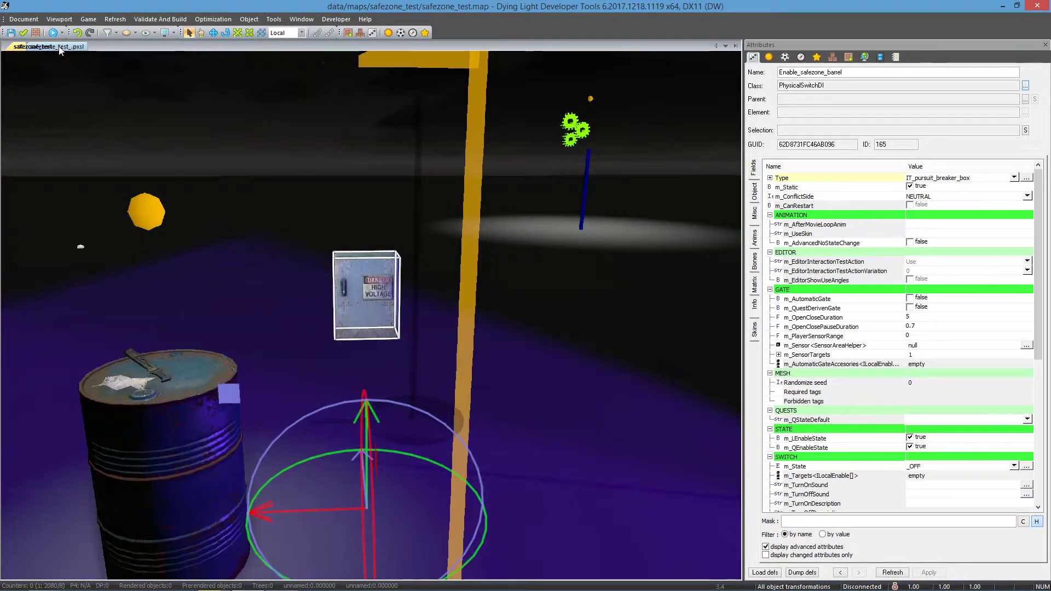
Review the use and enable commands in the activate_safezone quest script and their syntax hints
{"action": "left_click", "coordinate": [61, 48]}
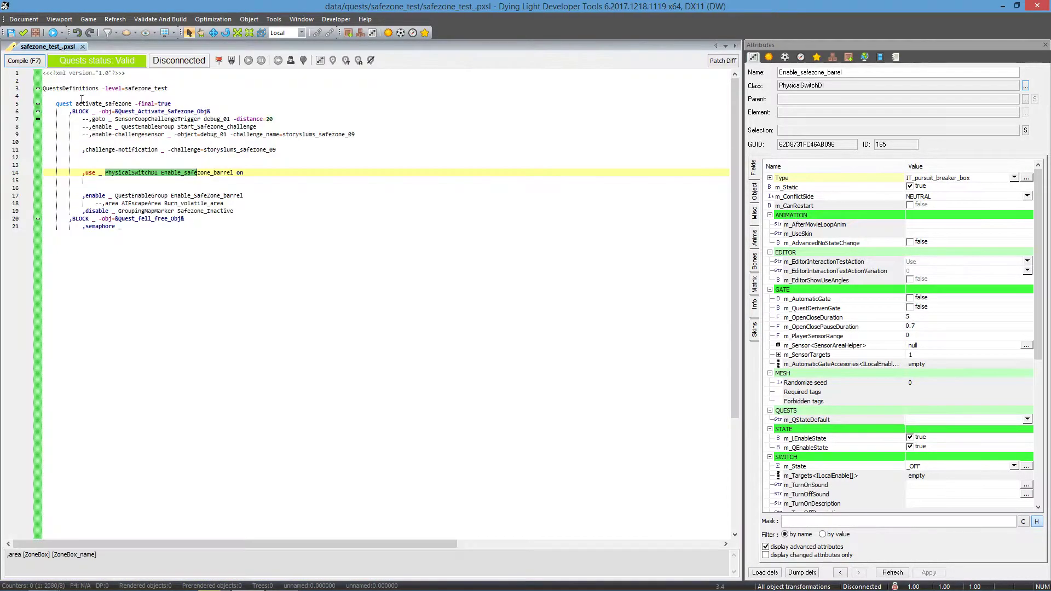
{"action": "left_click", "coordinate": [84, 172]}
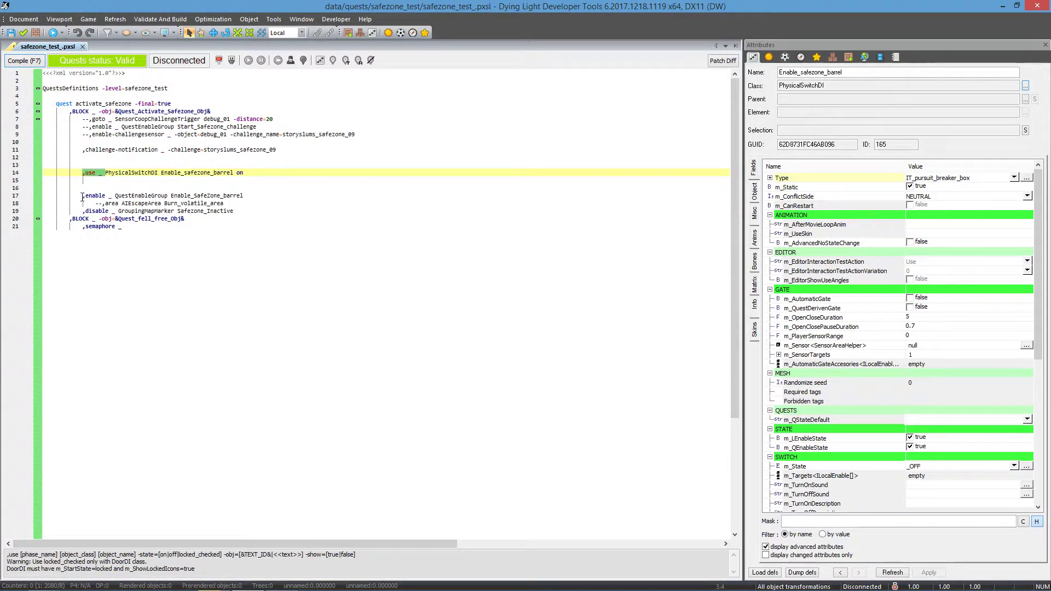
{"action": "left_click", "coordinate": [83, 196]}
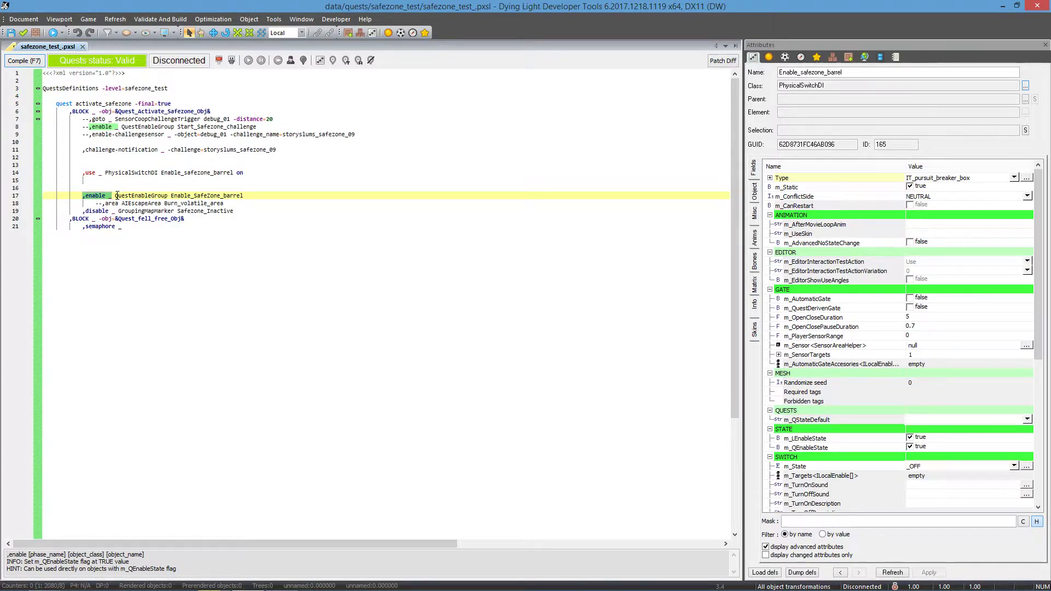
Review the script lines that enable the Enable_SafeZone_barrel group and disable the Safezone_Inactive GroupingMapMarker
{"action": "left_click_drag", "start_coordinate": [115, 196], "coordinate": [226, 196]}
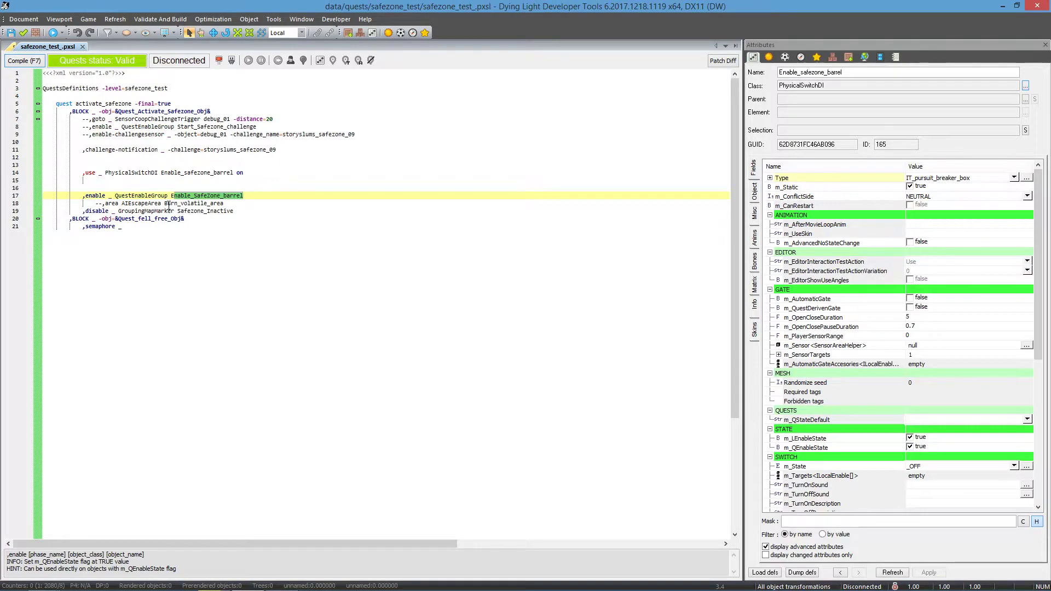
{"action": "left_click", "coordinate": [84, 211]}
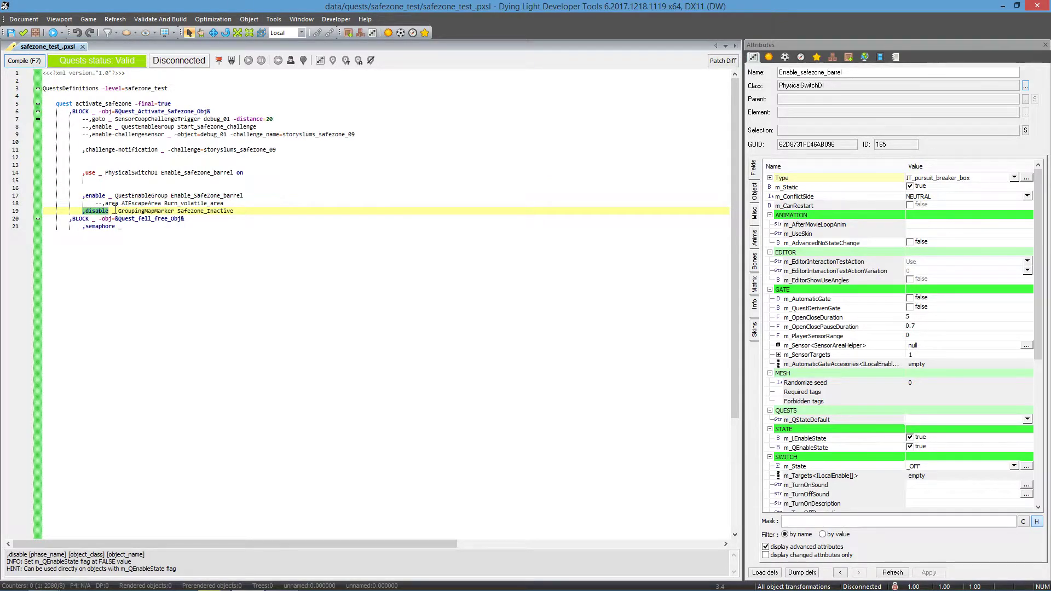
{"action": "left_click_drag", "start_coordinate": [118, 210], "coordinate": [173, 210]}
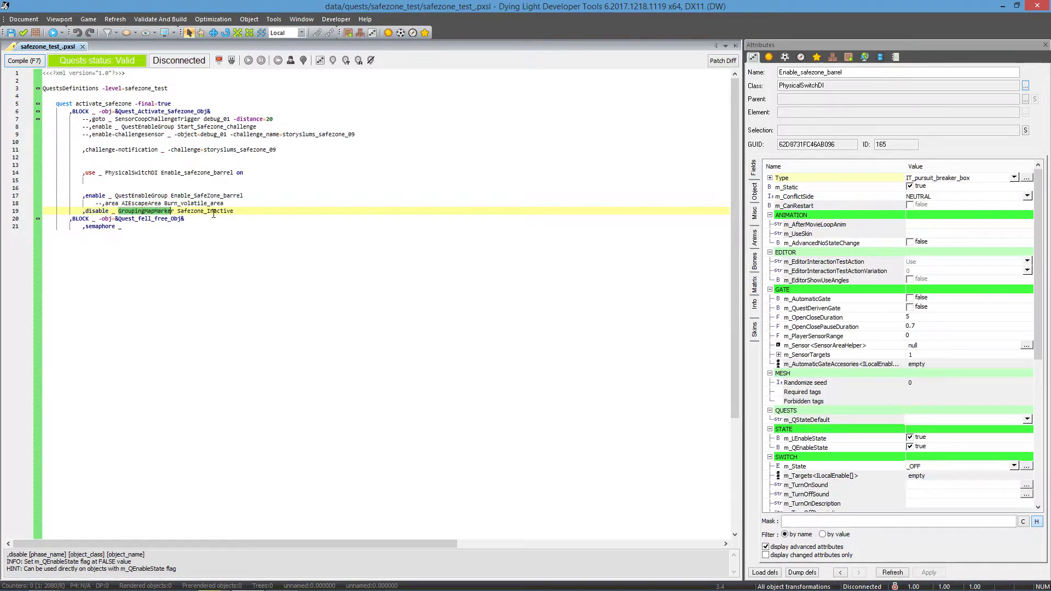
Return to the safezone_test map, select halogen_lamp_big_01_lamp_a and check its object class
{"action": "left_click", "coordinate": [11, 47]}
{"action": "right_click_drag", "start_coordinate": [302, 236], "coordinate": [205, 253]}
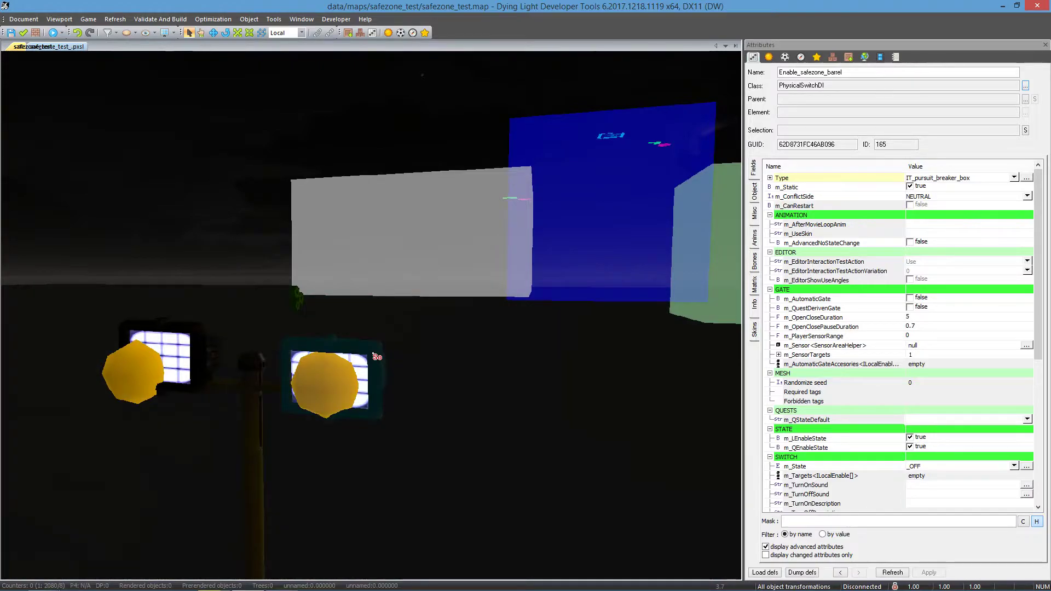
{"action": "left_click", "coordinate": [376, 356]}
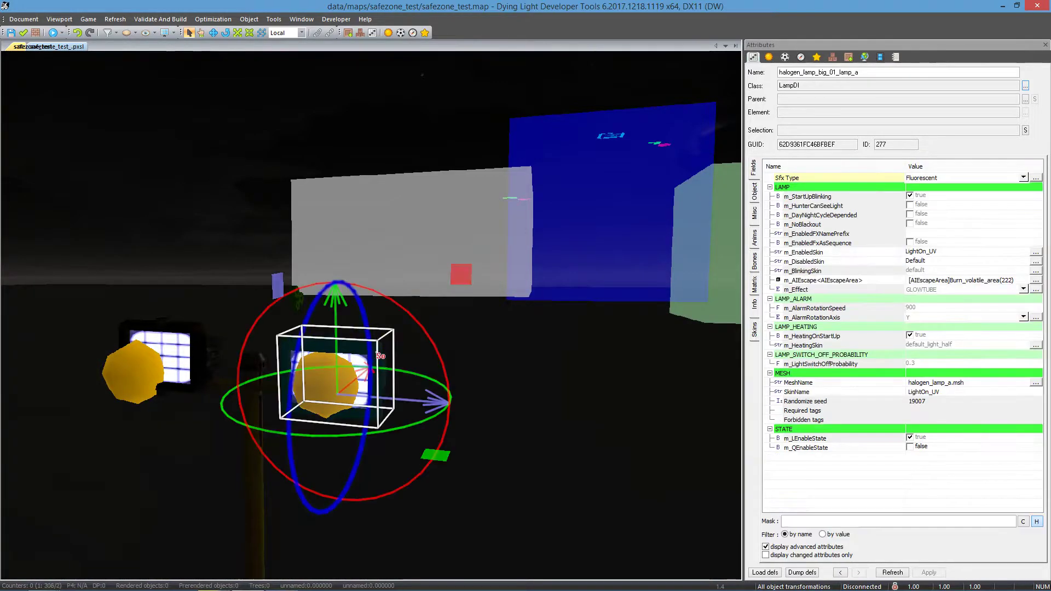
{"action": "double_click", "coordinate": [808, 85]}
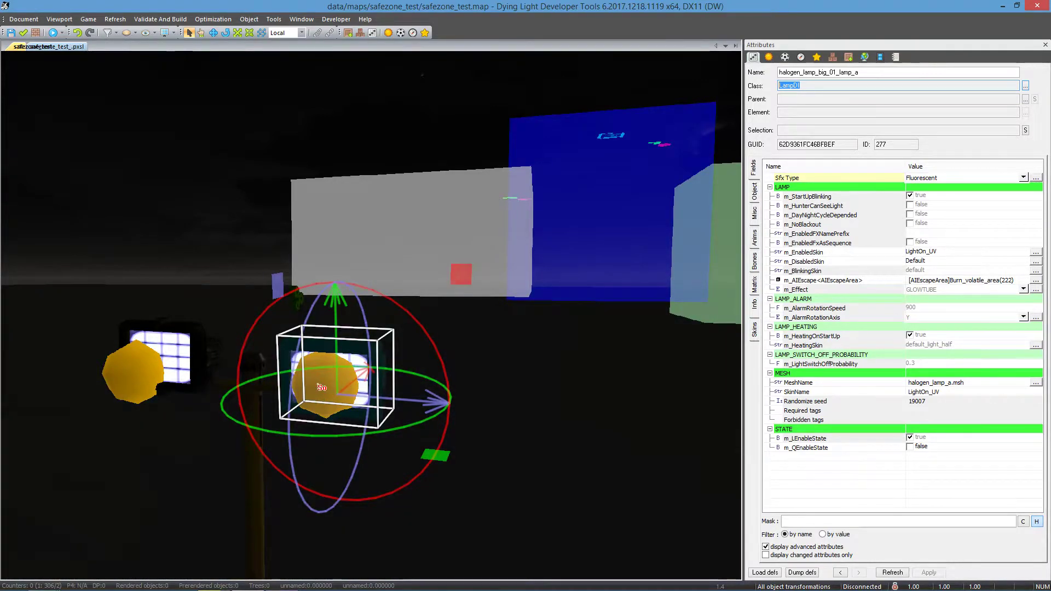
Inspect the dynamic light type and colour of the light object attached to the halogen lamp
{"action": "left_click", "coordinate": [318, 384]}
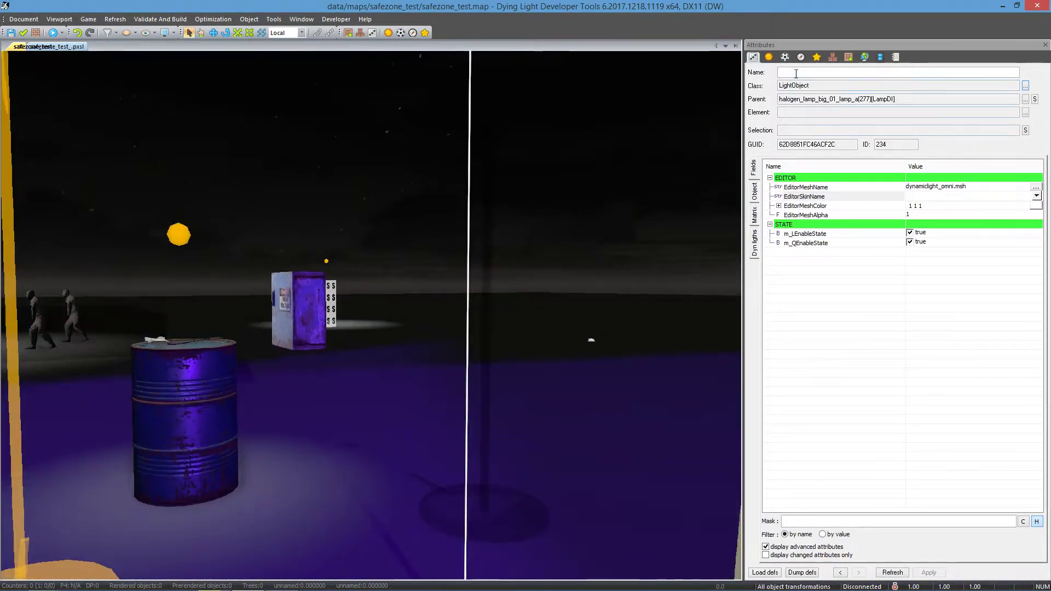
{"action": "left_click", "coordinate": [755, 245]}
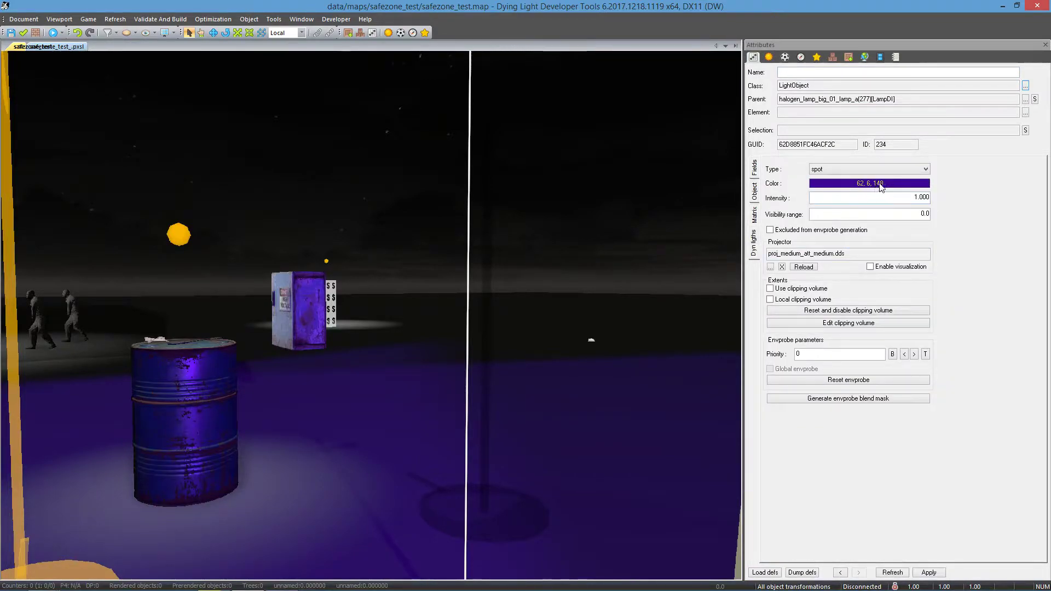
{"action": "left_click", "coordinate": [877, 185]}
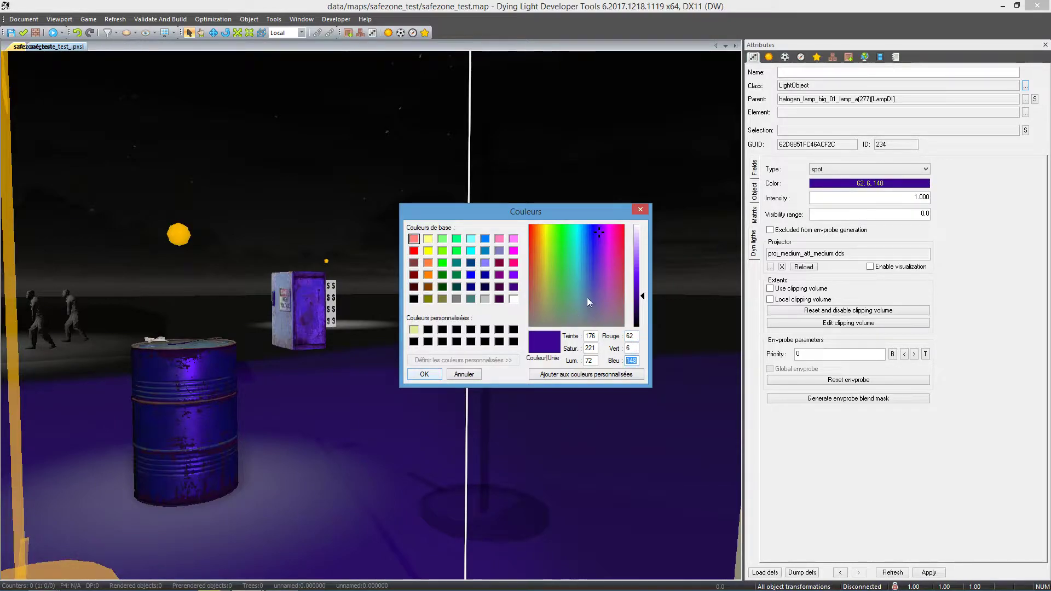
{"action": "left_click", "coordinate": [425, 375]}
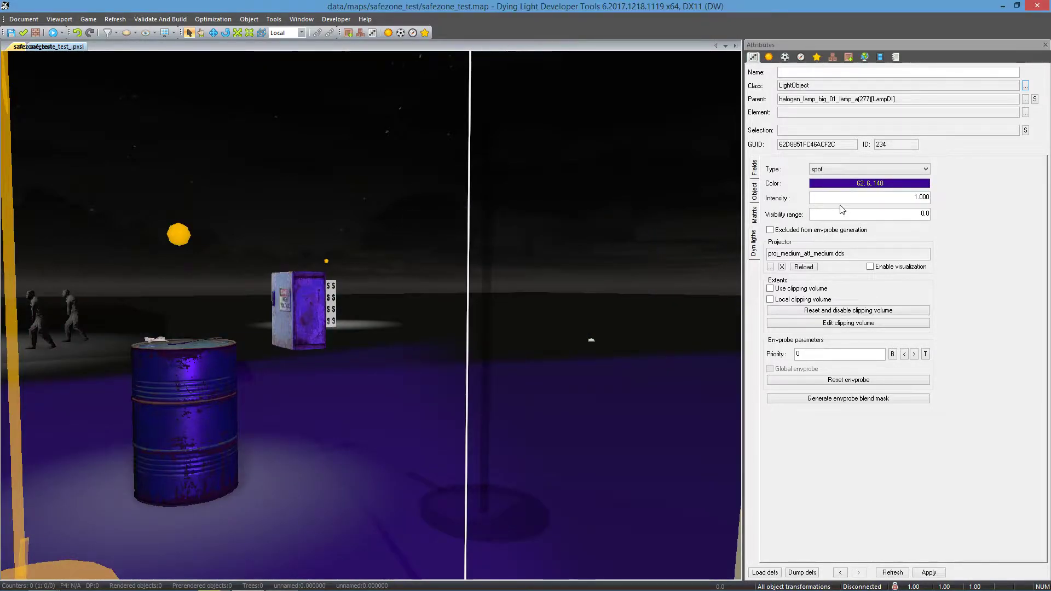
Activate the Attach objects tool for the halogen lamp's spot light, and leave it without attaching anything
{"action": "left_click_drag", "start_coordinate": [552, 280], "coordinate": [641, 335]}
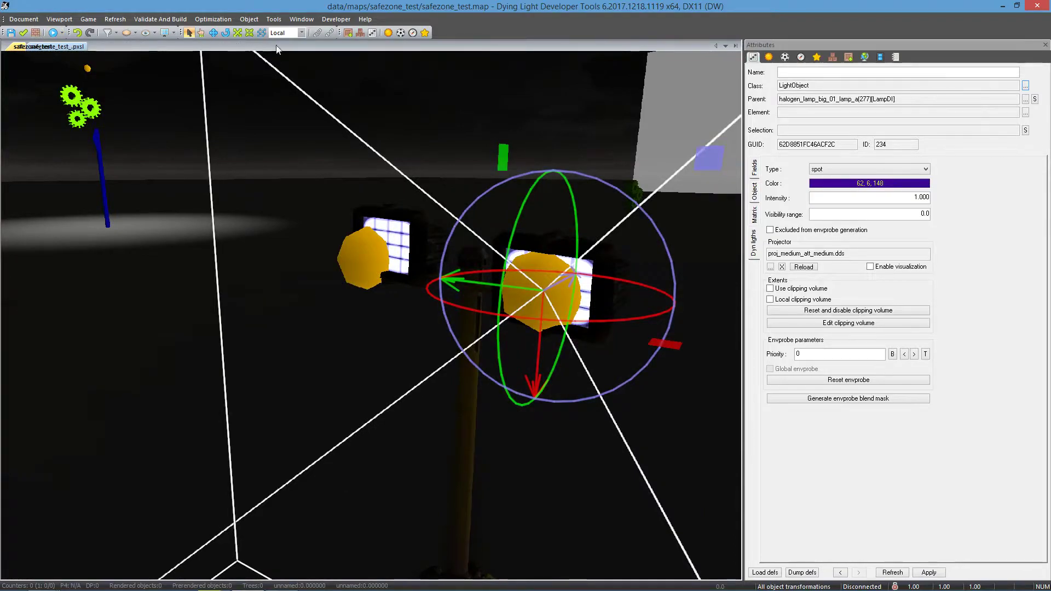
{"action": "left_click", "coordinate": [317, 33]}
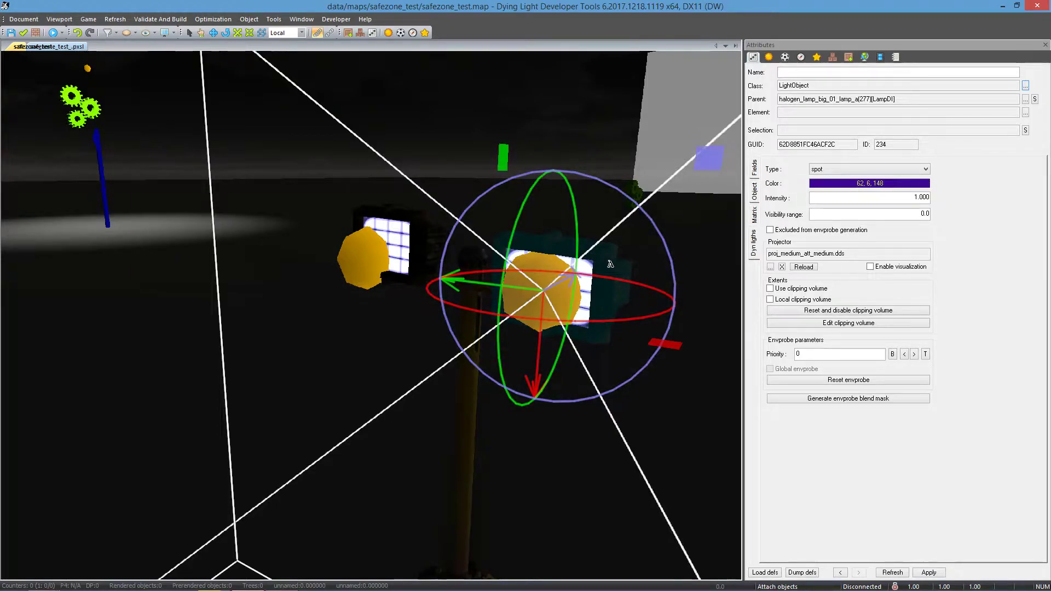
{"action": "right_click_drag", "start_coordinate": [610, 264], "coordinate": [612, 282]}
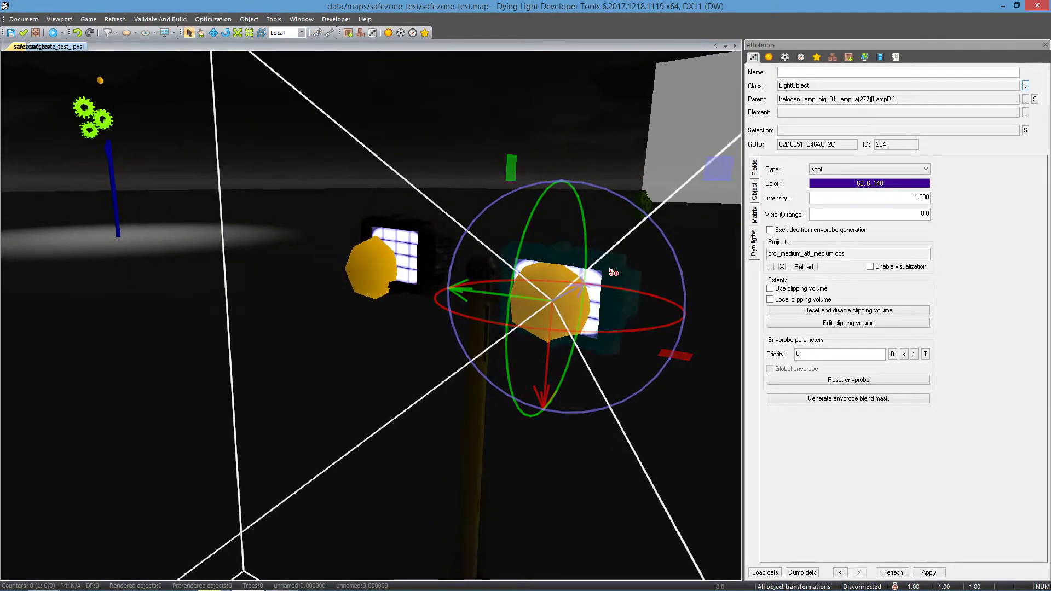
Examine the m_AIEscape link of halogen_lamp_big_01_lamp_a, the area it refers to and the objects available for it
{"action": "left_click", "coordinate": [613, 272]}
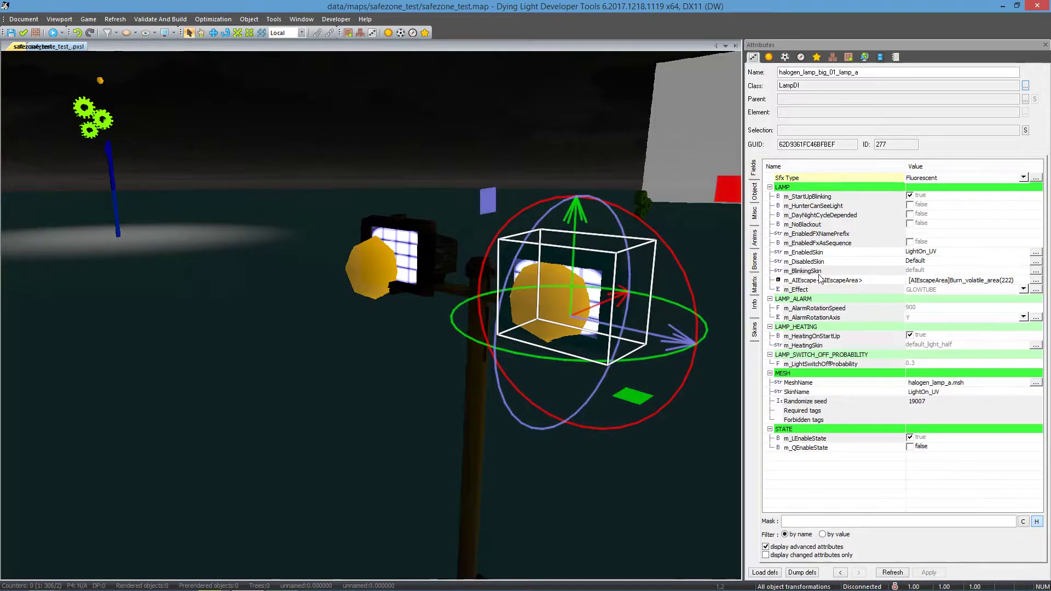
{"action": "mouse_move", "coordinate": [830, 283]}
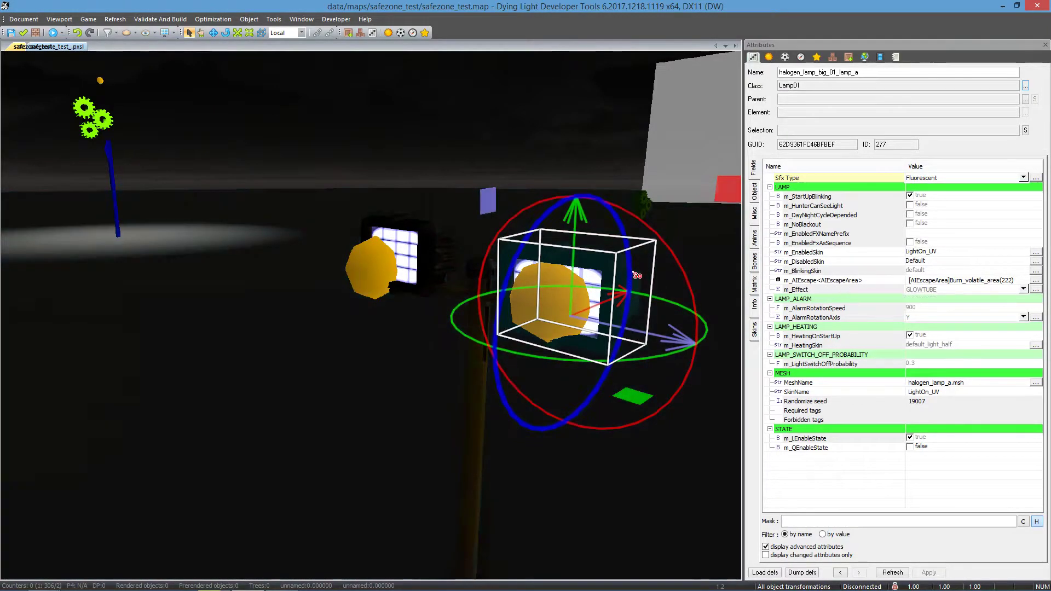
{"action": "key", "text": "s"}
{"action": "right_click_drag", "start_coordinate": [636, 279], "coordinate": [552, 326]}
{"action": "key", "text": "s"}
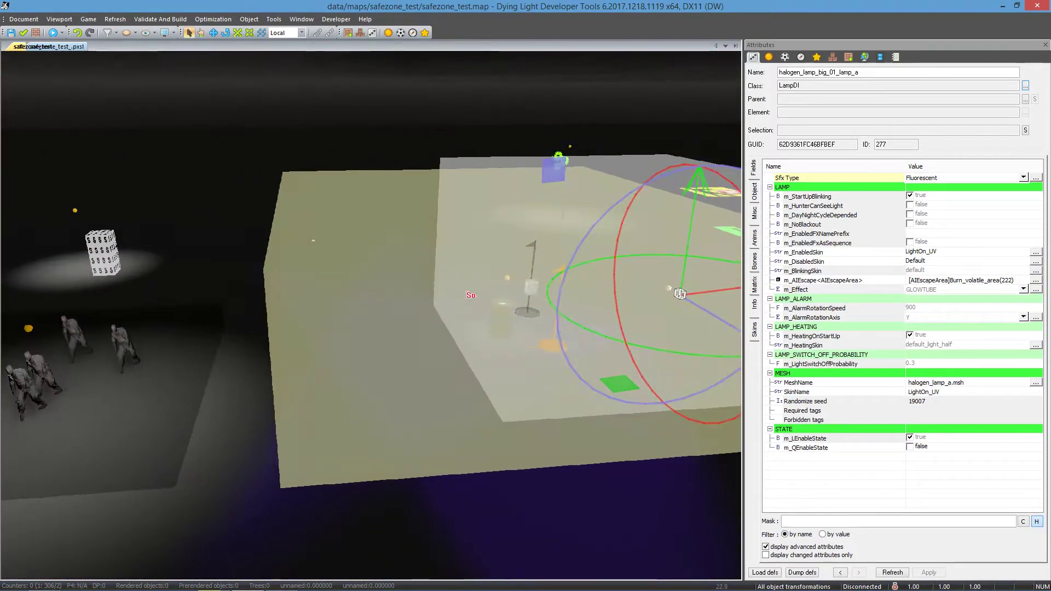
{"action": "right_click_drag", "start_coordinate": [312, 312], "coordinate": [501, 303]}
{"action": "key", "text": "w"}
{"action": "key", "text": "w"}
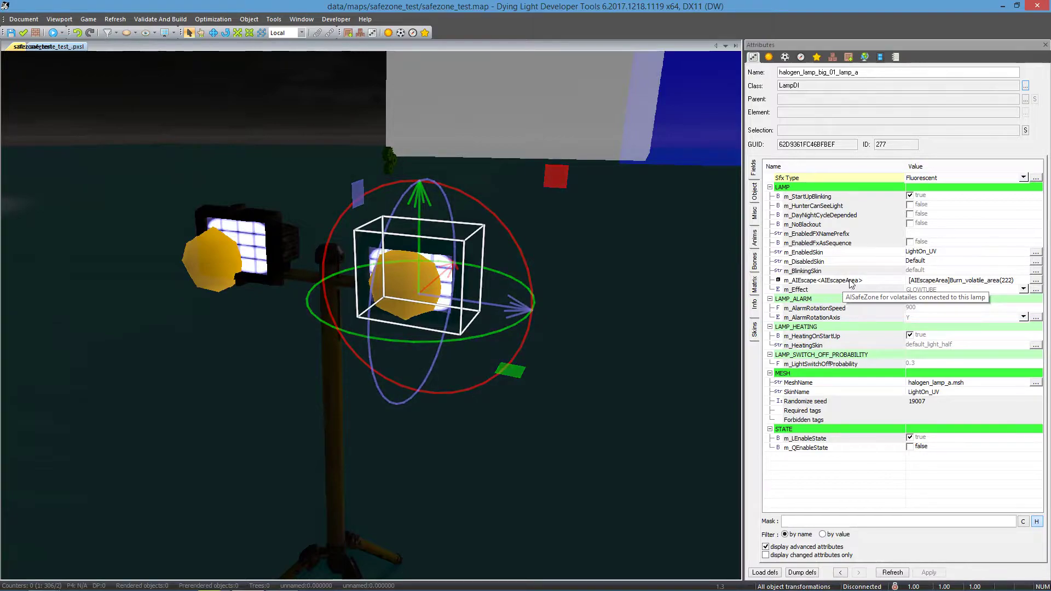
{"action": "left_click", "coordinate": [1036, 280]}
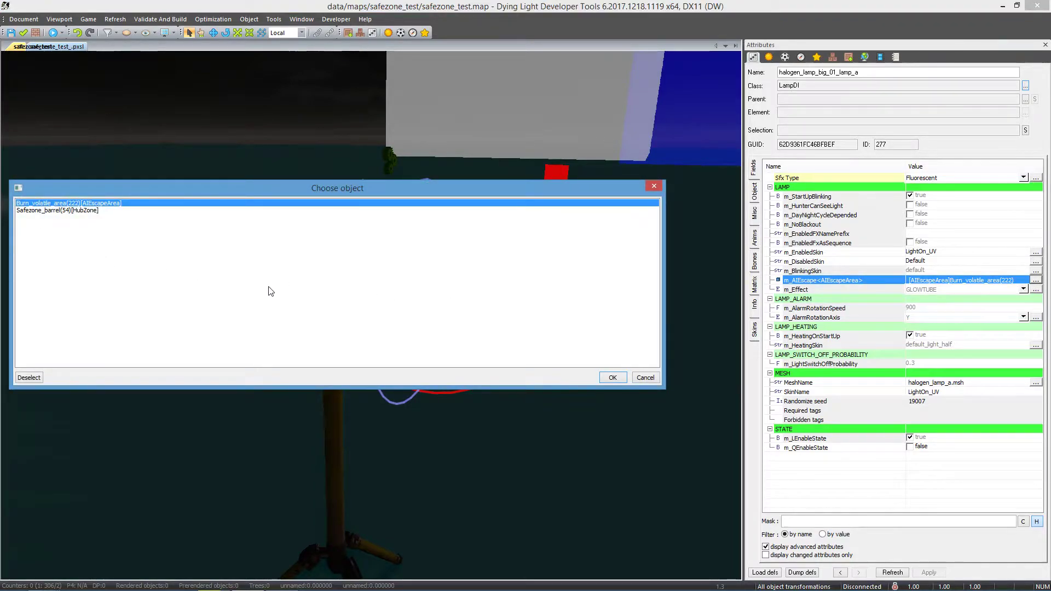
{"action": "left_click", "coordinate": [645, 378]}
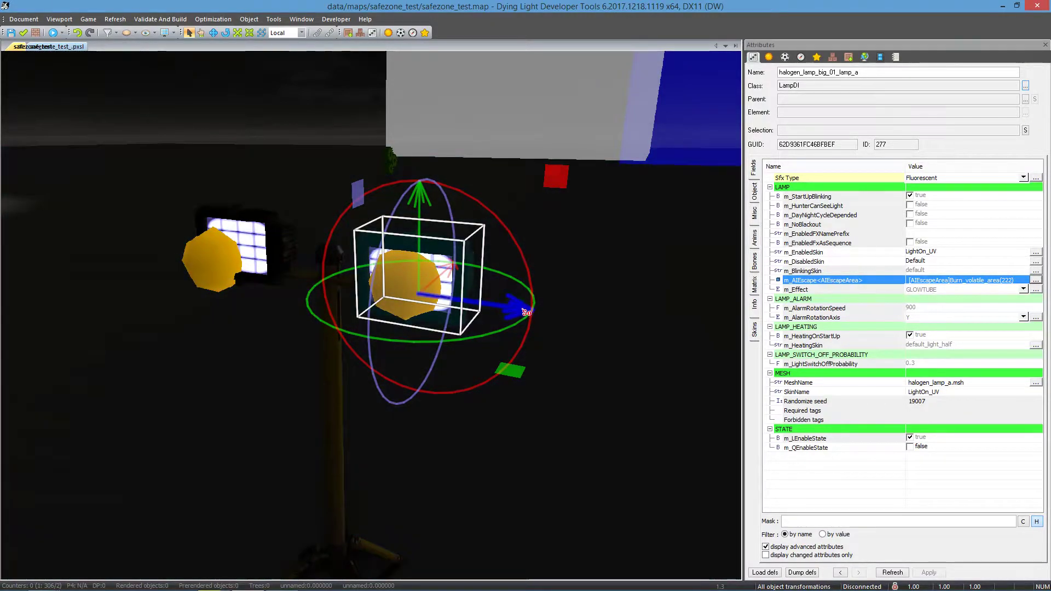
Select the Enable_SafeZone_barrel QuestEnableGroup and check its links to the two halogen lamps
{"action": "right_click_drag", "start_coordinate": [514, 316], "coordinate": [555, 343]}
{"action": "scroll", "coordinate": [514, 315], "scroll_direction": "down", "scroll_amount": 10}
{"action": "key", "text": "w"}
{"action": "left_click", "coordinate": [346, 293]}
{"action": "right_click_drag", "start_coordinate": [364, 323], "coordinate": [478, 366]}
{"action": "key", "text": "s"}
{"action": "key", "text": "w"}
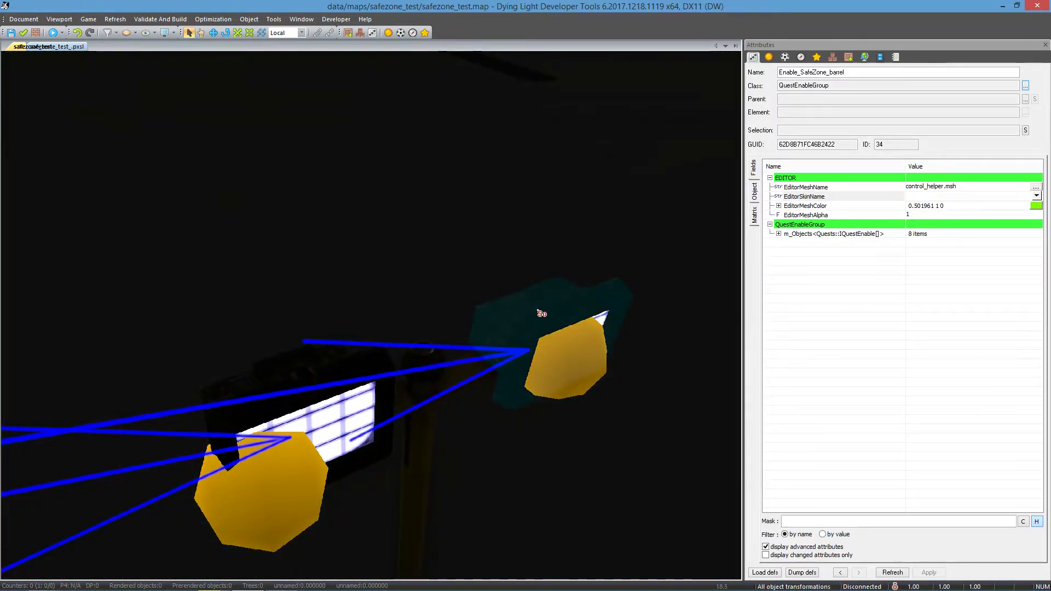
{"action": "right_click", "coordinate": [538, 311]}
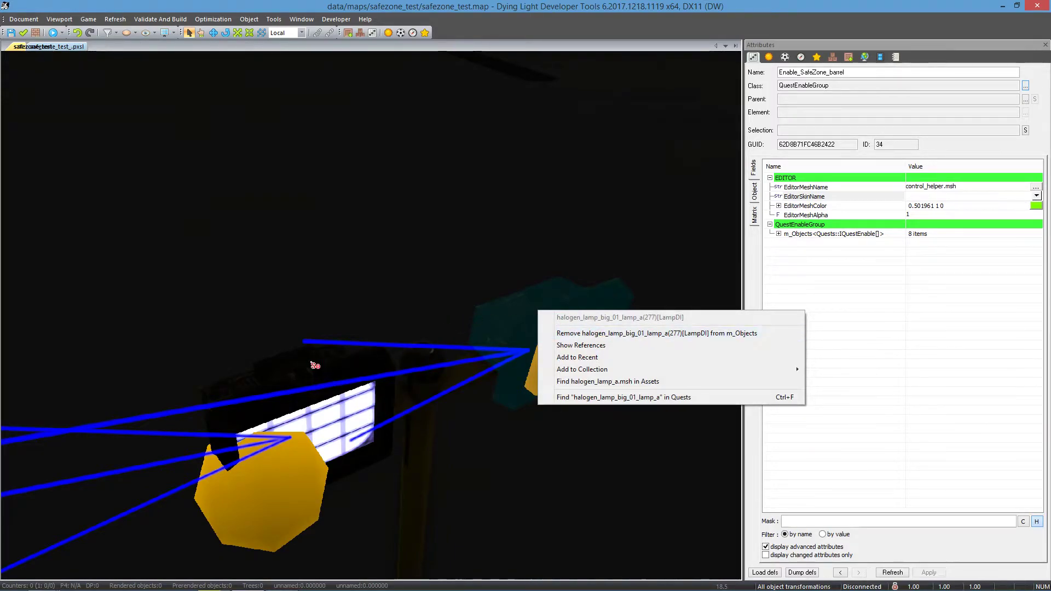
{"action": "right_click", "coordinate": [312, 363]}
Select halogen_lamp_big_01_lamp_b and view the skins available for it
{"action": "left_click", "coordinate": [393, 249]}
{"action": "mouse_move", "coordinate": [393, 249]}
{"action": "middle_mouse_down"}
{"action": "mouse_move", "coordinate": [387, 258]}
{"action": "mouse_move", "coordinate": [395, 230]}
{"action": "middle_mouse_up"}
{"action": "scroll", "coordinate": [387, 258], "scroll_direction": "down", "scroll_amount": 5}
{"action": "scroll", "coordinate": [392, 254], "scroll_direction": "down", "scroll_amount": 5}
{"action": "scroll", "coordinate": [392, 264], "scroll_direction": "up", "scroll_amount": 6}
{"action": "scroll", "coordinate": [396, 231], "scroll_direction": "up", "scroll_amount": 5}
{"action": "left_click", "coordinate": [395, 381]}
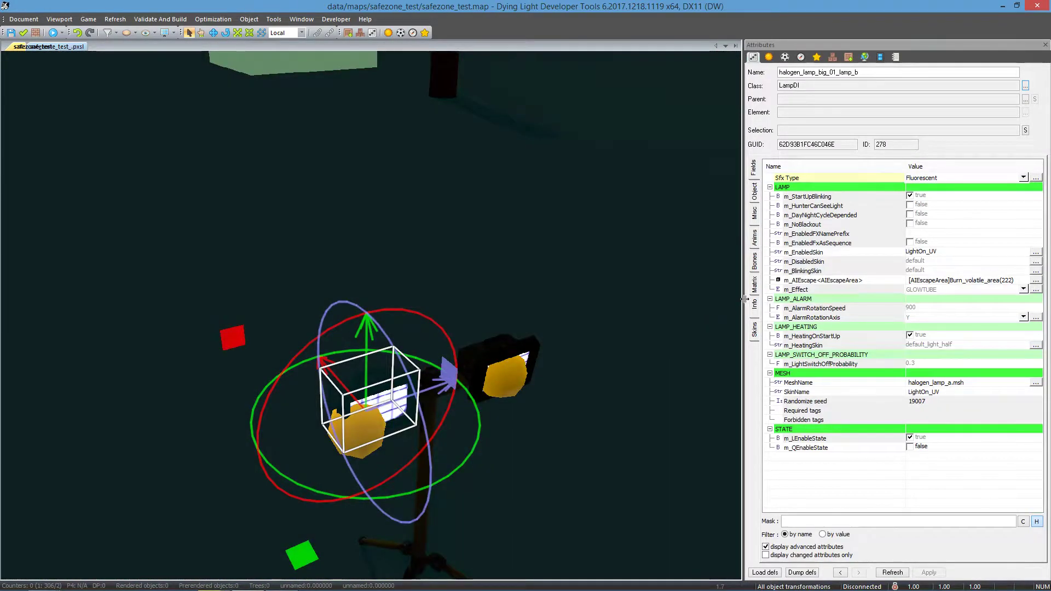
{"action": "left_click", "coordinate": [754, 329]}
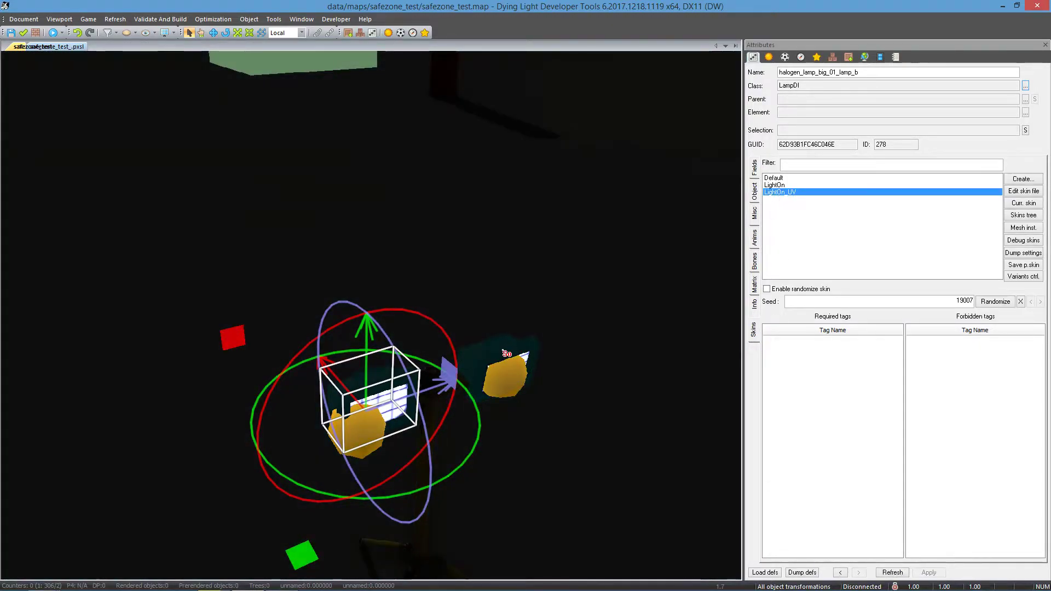
Select the light object parented to halogen_lamp_big_01_lamp_a and demonstrate the Attach objects tool on it
{"action": "right_click_drag", "start_coordinate": [505, 352], "coordinate": [515, 358]}
{"action": "left_click", "coordinate": [491, 371]}
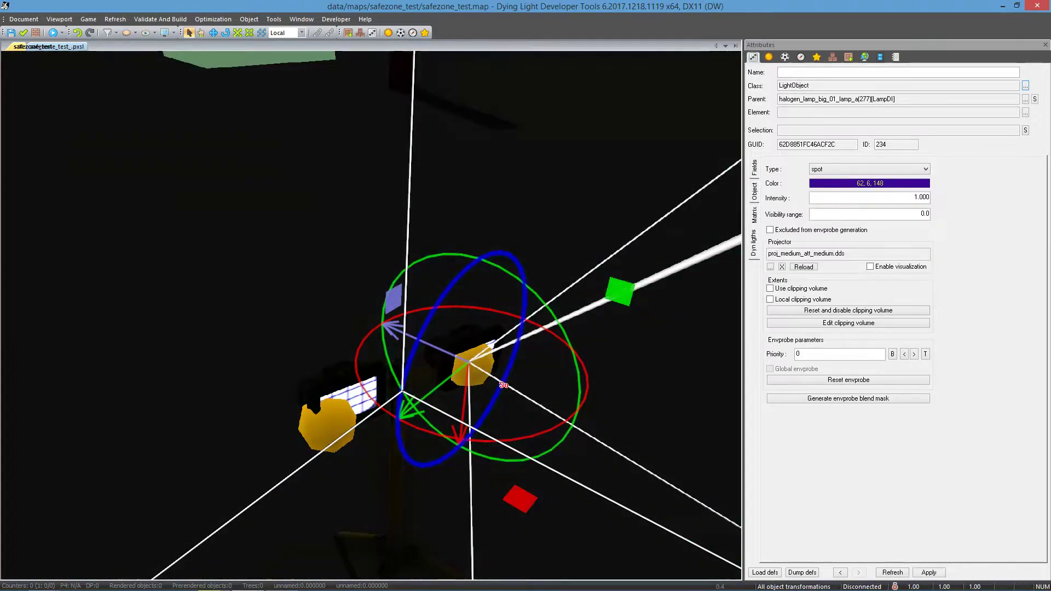
{"action": "right_click_drag", "start_coordinate": [616, 288], "coordinate": [510, 360]}
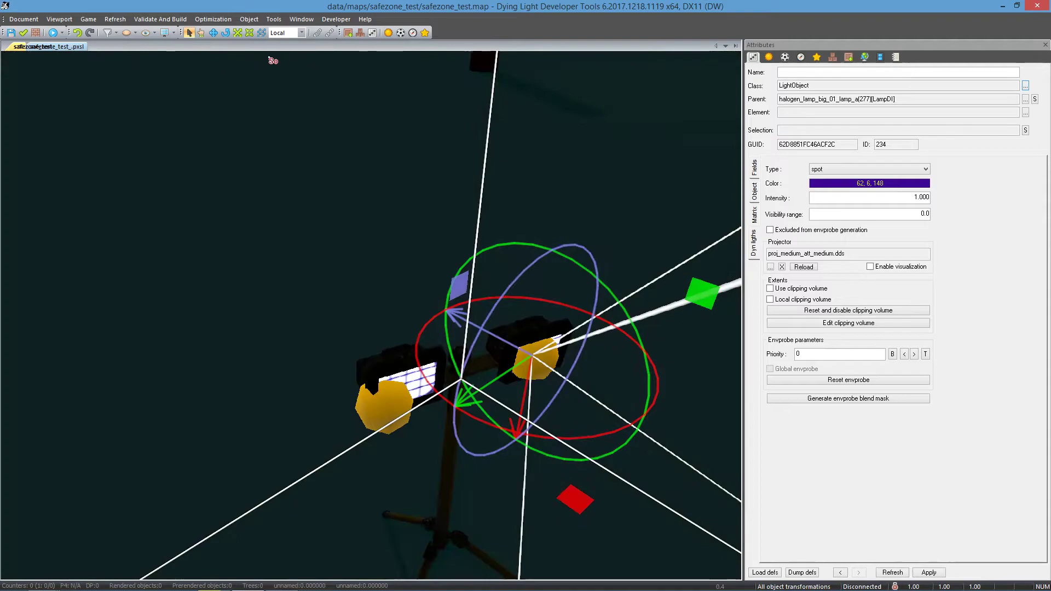
{"action": "left_click", "coordinate": [317, 33]}
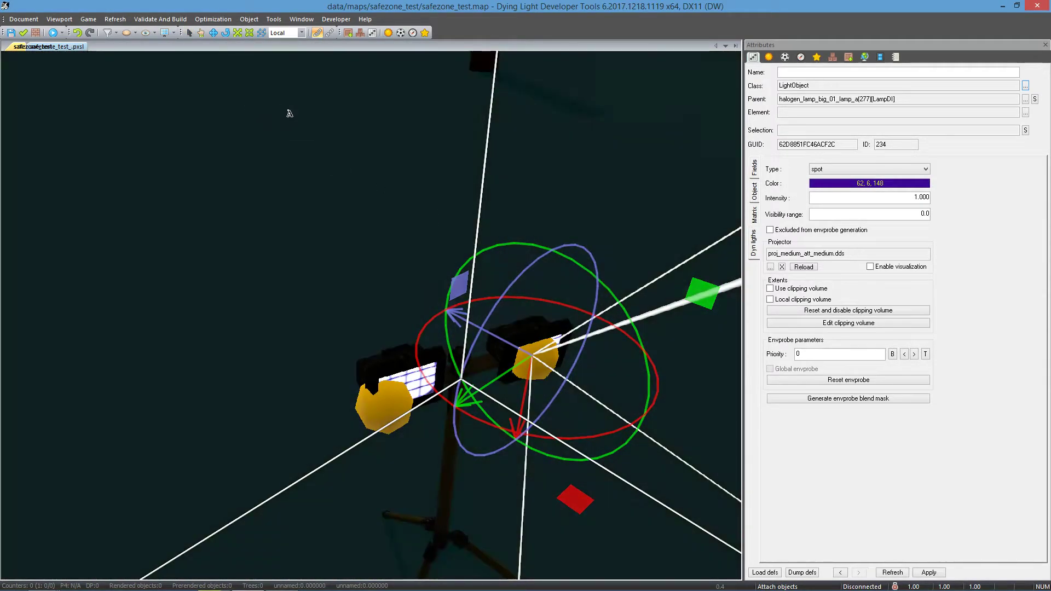
{"action": "right_click_drag", "start_coordinate": [288, 110], "coordinate": [295, 118]}
Select the QuestEnableGroup in the map and highlight its object name
{"action": "right_click_drag", "start_coordinate": [361, 177], "coordinate": [379, 180]}
{"action": "right_click_drag", "start_coordinate": [389, 328], "coordinate": [500, 263]}
{"action": "scroll", "coordinate": [331, 340], "scroll_direction": "down", "scroll_amount": 5}
{"action": "key", "text": "w"}
{"action": "key", "text": "s"}
{"action": "left_click", "coordinate": [401, 304]}
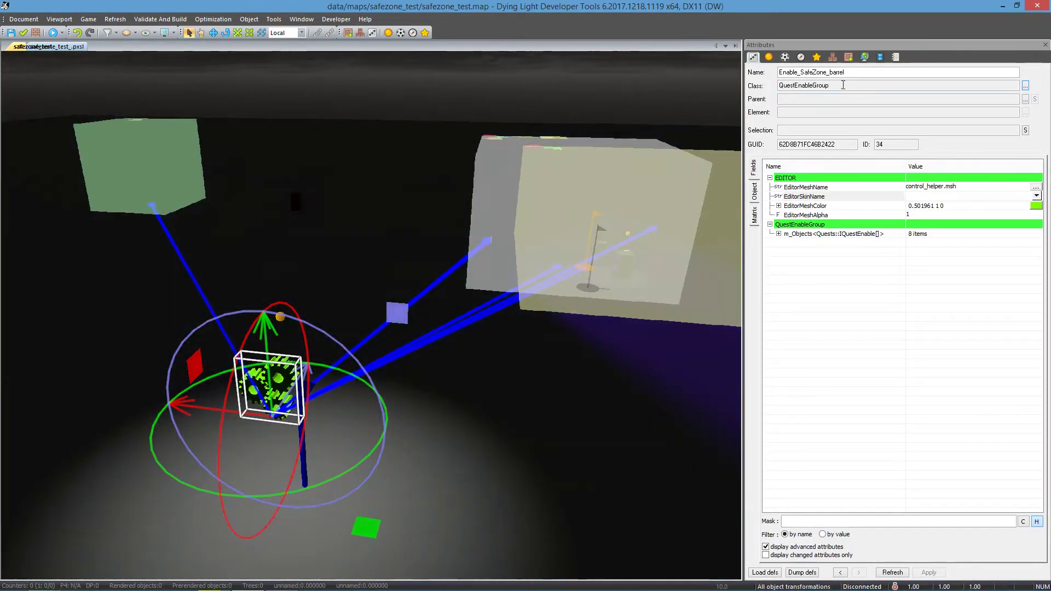
{"action": "left_click_drag", "start_coordinate": [851, 72], "coordinate": [800, 72]}
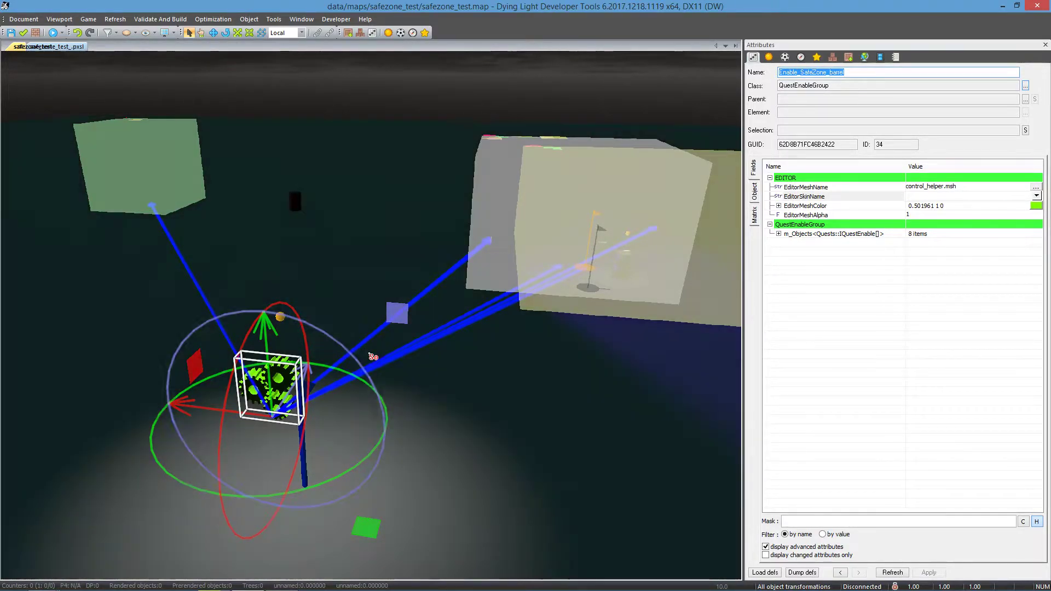
Inspect the Enable_safezone_barrel physical switch, and compare it with the objects linked to the QuestEnableGroup
{"action": "right_click_drag", "start_coordinate": [373, 356], "coordinate": [594, 235]}
{"action": "key", "text": "w"}
{"action": "key", "text": "a"}
{"action": "left_click", "coordinate": [351, 323]}
{"action": "key", "text": "s"}
{"action": "key", "text": "w"}
{"action": "key", "text": "s"}
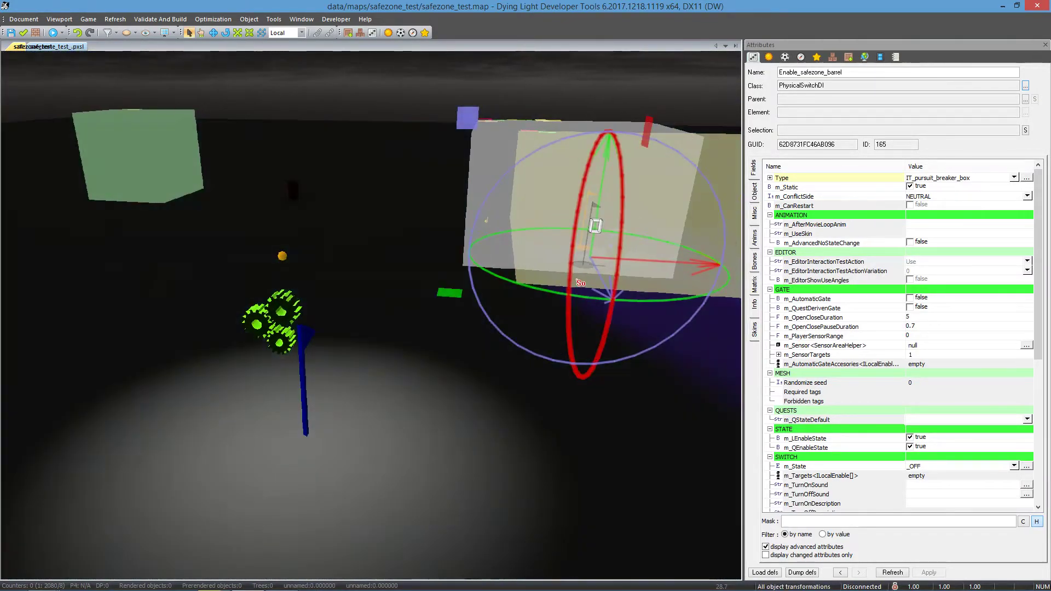
{"action": "left_click", "coordinate": [283, 319]}
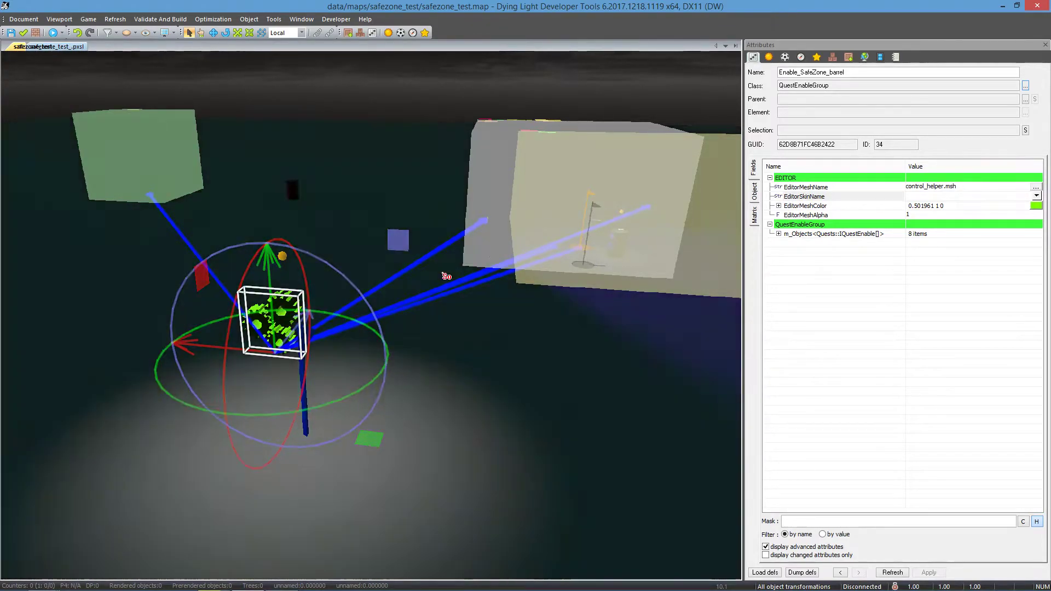
Inspect the CrowdSpawner and the Volatile AISpawnBoxNumber placed outside the safe zone volumes
{"action": "right_click_drag", "start_coordinate": [565, 229], "coordinate": [559, 396]}
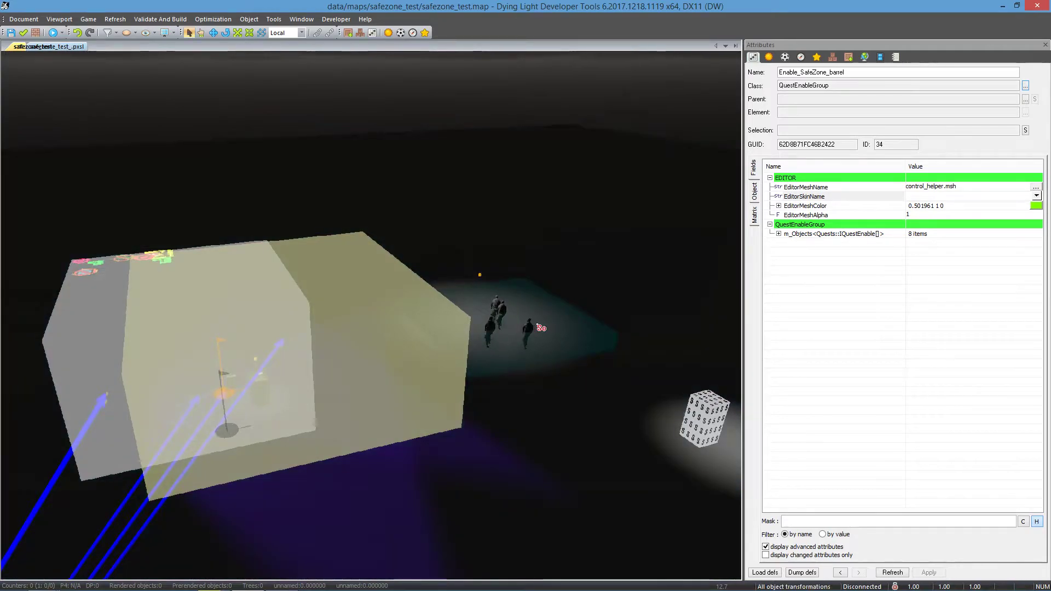
{"action": "left_click", "coordinate": [526, 329]}
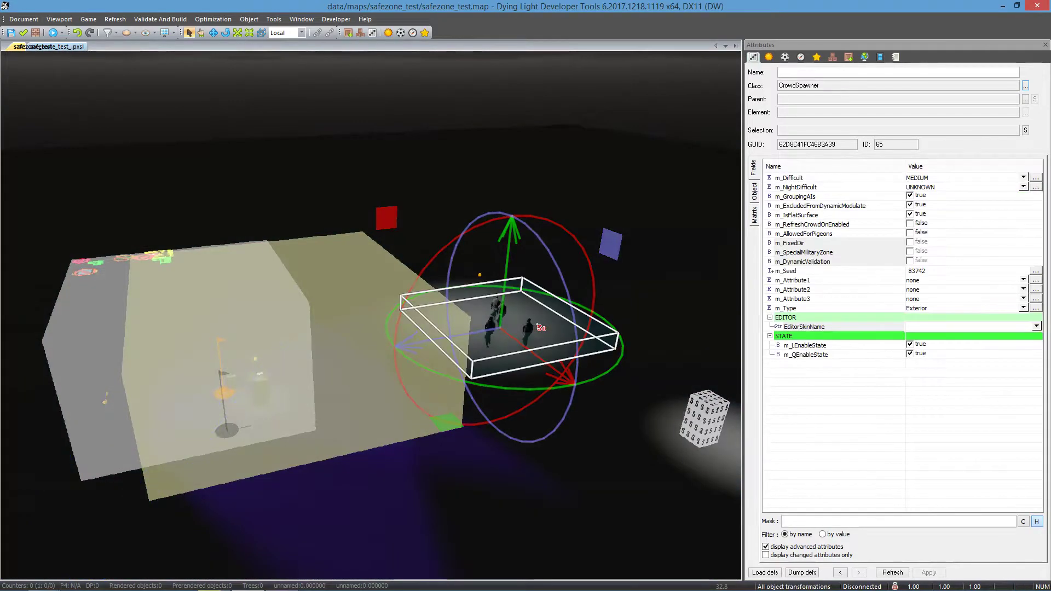
{"action": "right_click_drag", "start_coordinate": [526, 329], "coordinate": [519, 354]}
{"action": "left_click", "coordinate": [557, 340]}
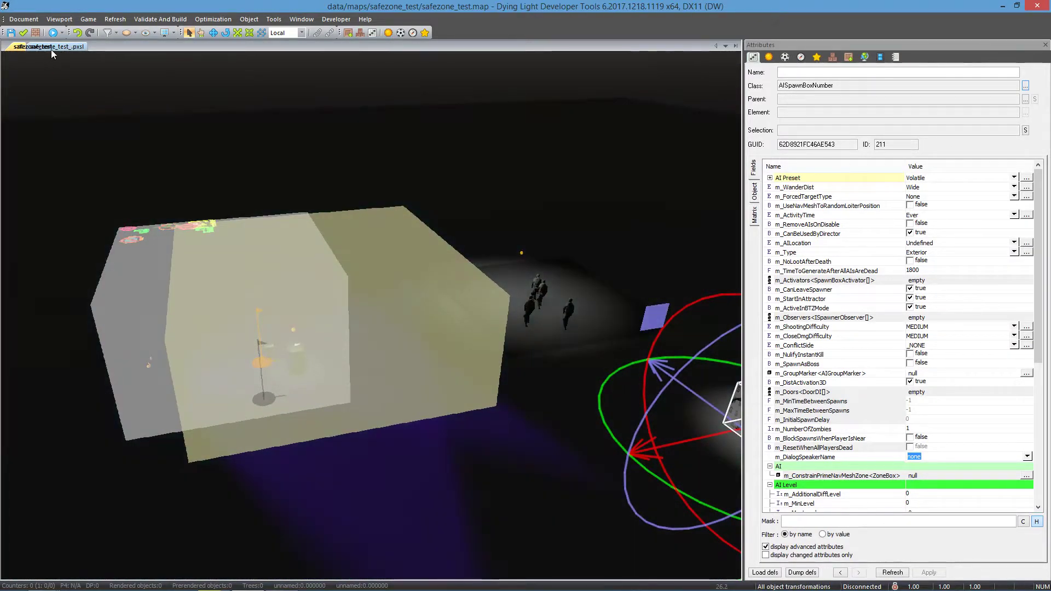
Open the safezone_test quest script and highlight its activation objective, the PhysicalSwitchDI use phase and the QuestEnableGroup enable phase
{"action": "left_click", "coordinate": [57, 48]}
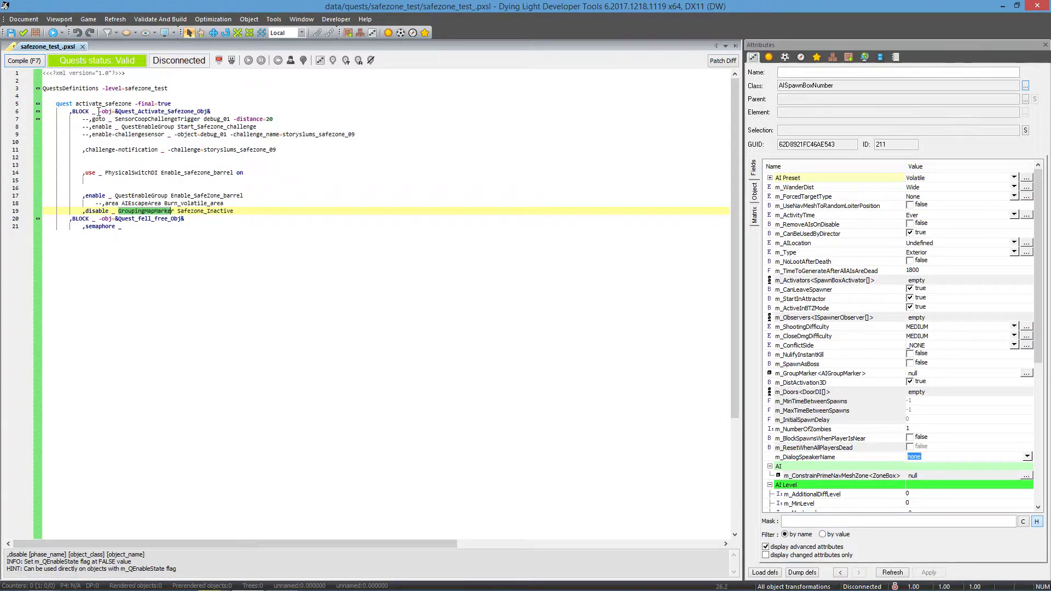
{"action": "left_click_drag", "start_coordinate": [99, 111], "coordinate": [205, 112]}
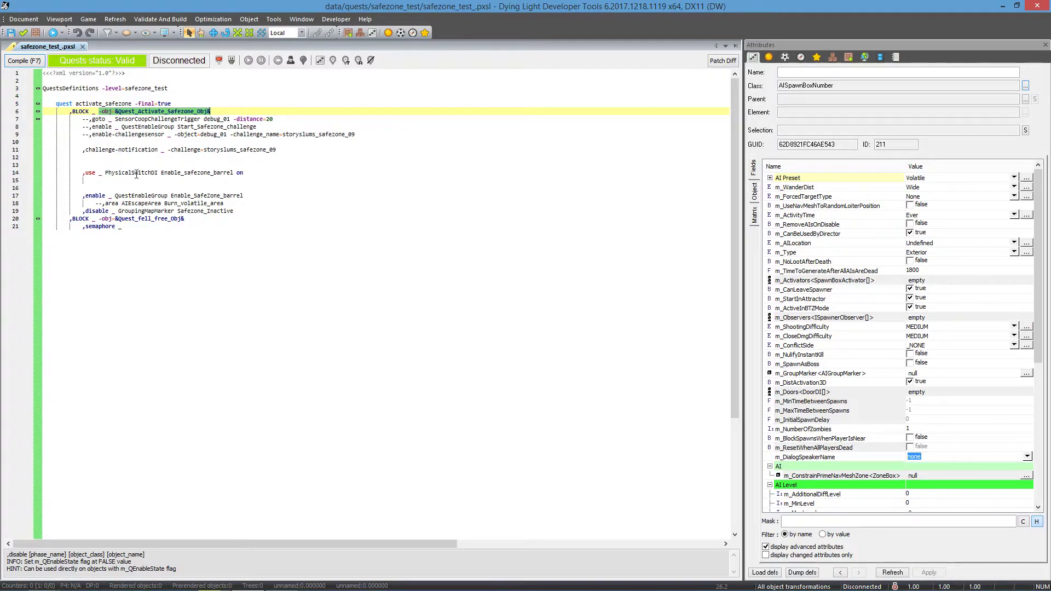
{"action": "left_click", "coordinate": [83, 173]}
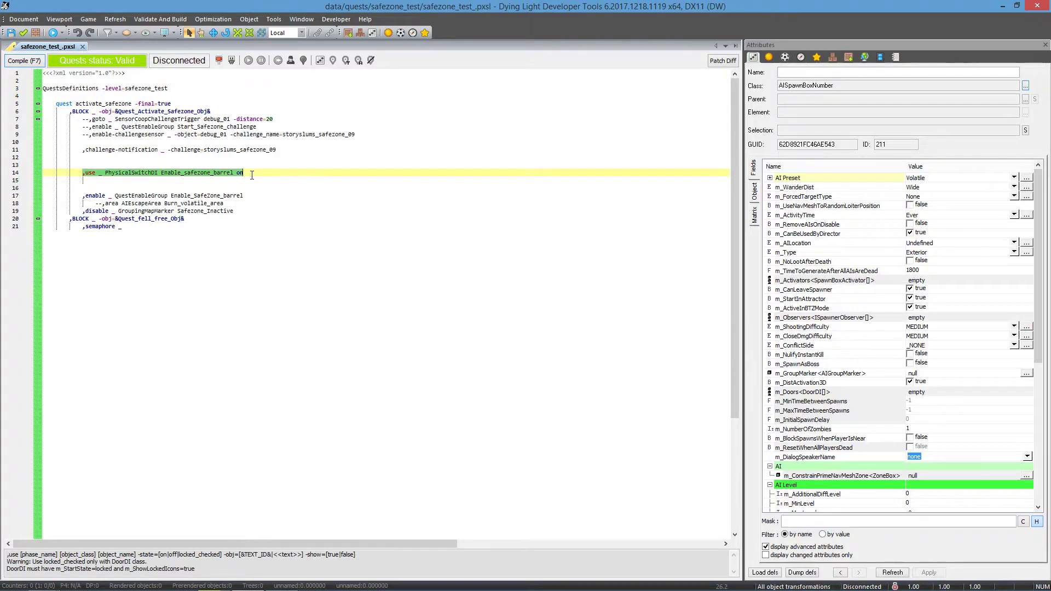
{"action": "left_click_drag", "start_coordinate": [76, 195], "coordinate": [105, 195]}
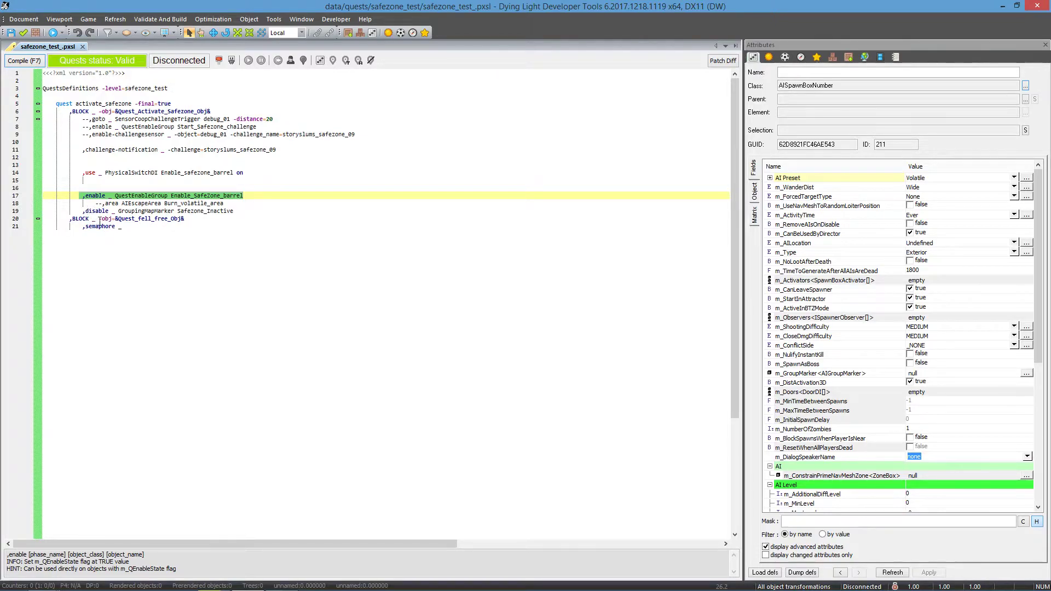
{"action": "left_click", "coordinate": [12, 49]}
{"action": "right_click_drag", "start_coordinate": [239, 203], "coordinate": [175, 230]}
{"action": "left_click", "coordinate": [70, 45]}
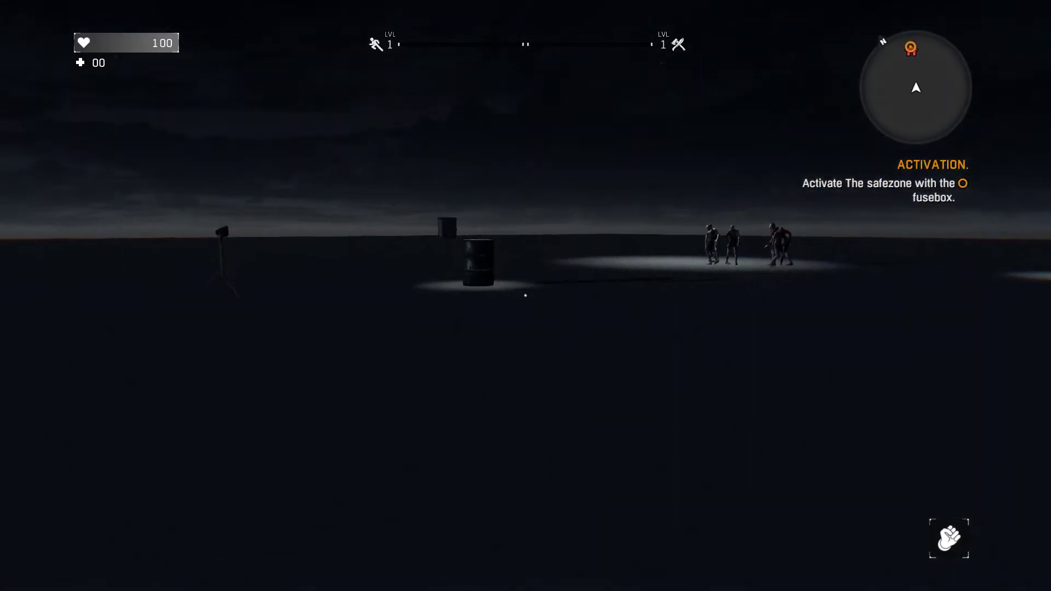
Walk around the barrel and fusebox in the play test to inspect the safe zone before activating it
{"action": "key", "text": "s"}
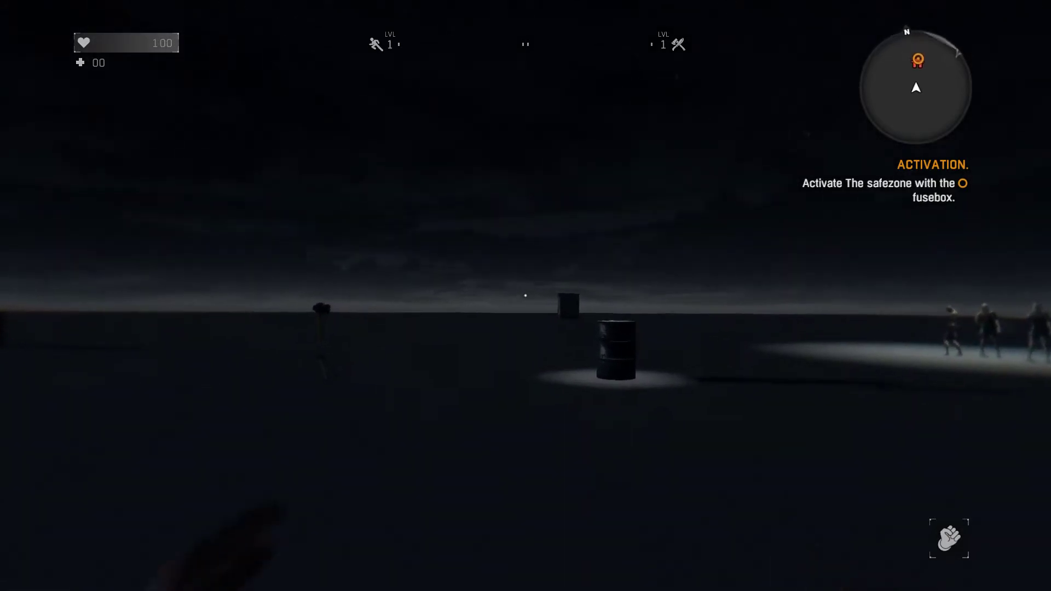
{"action": "key", "text": "w"}
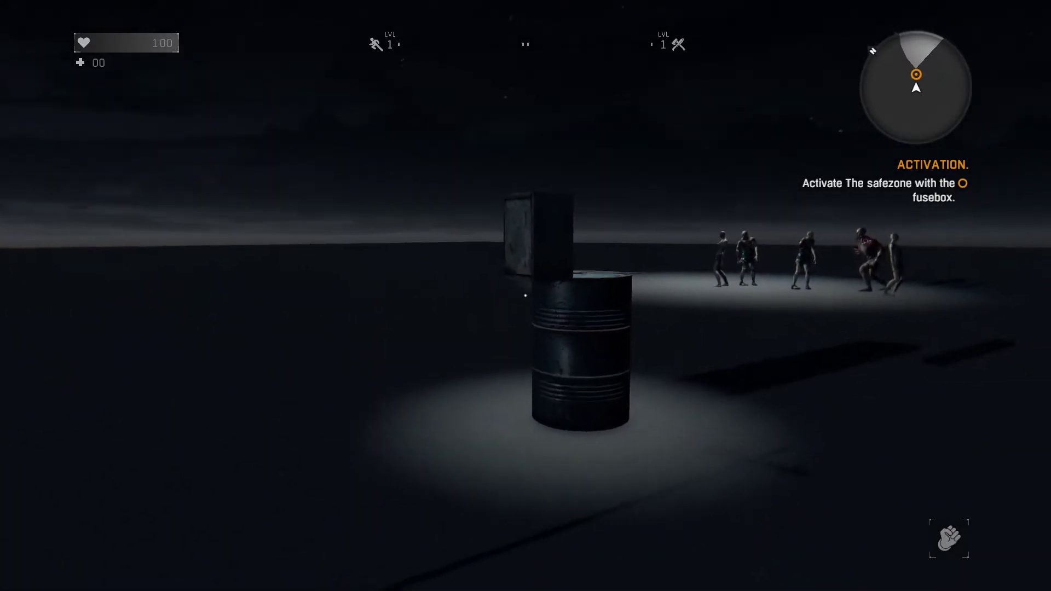
{"action": "key", "text": "a"}
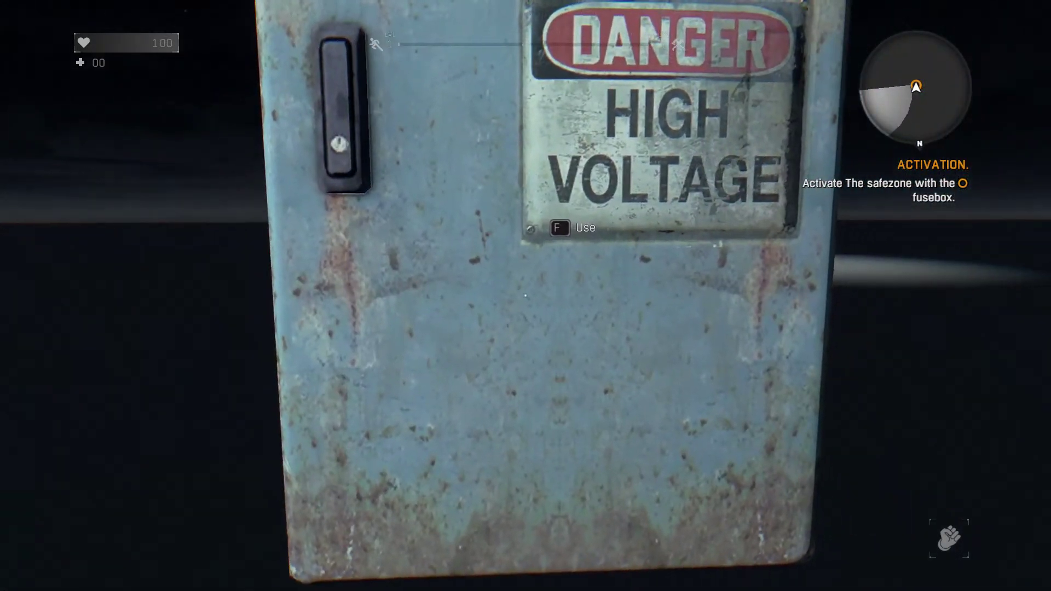
{"action": "key", "text": "e"}
{"action": "key", "text": "s"}
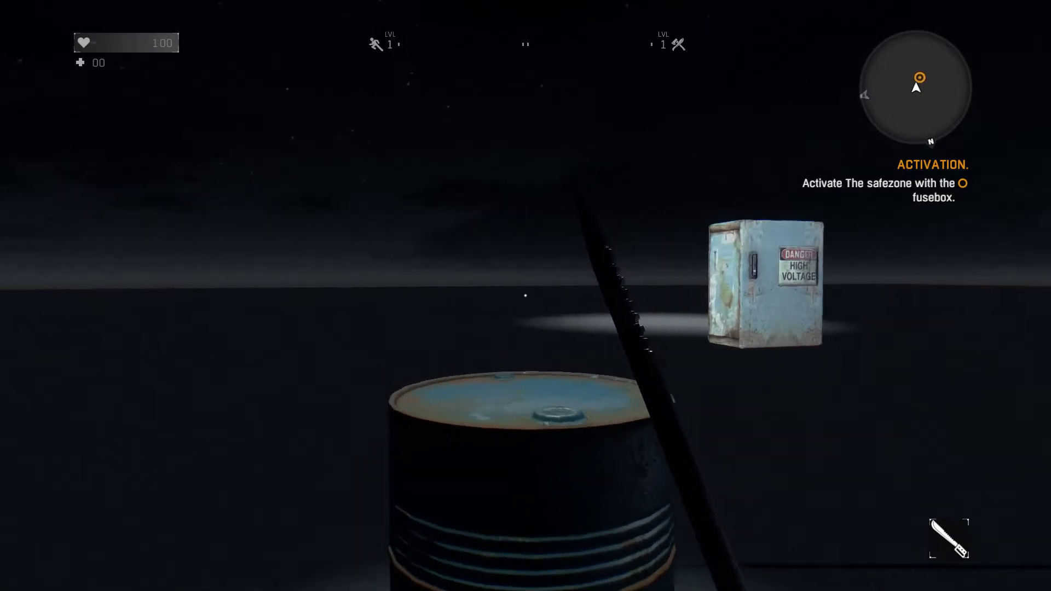
{"action": "key", "text": "w"}
{"action": "key", "text": "w"}
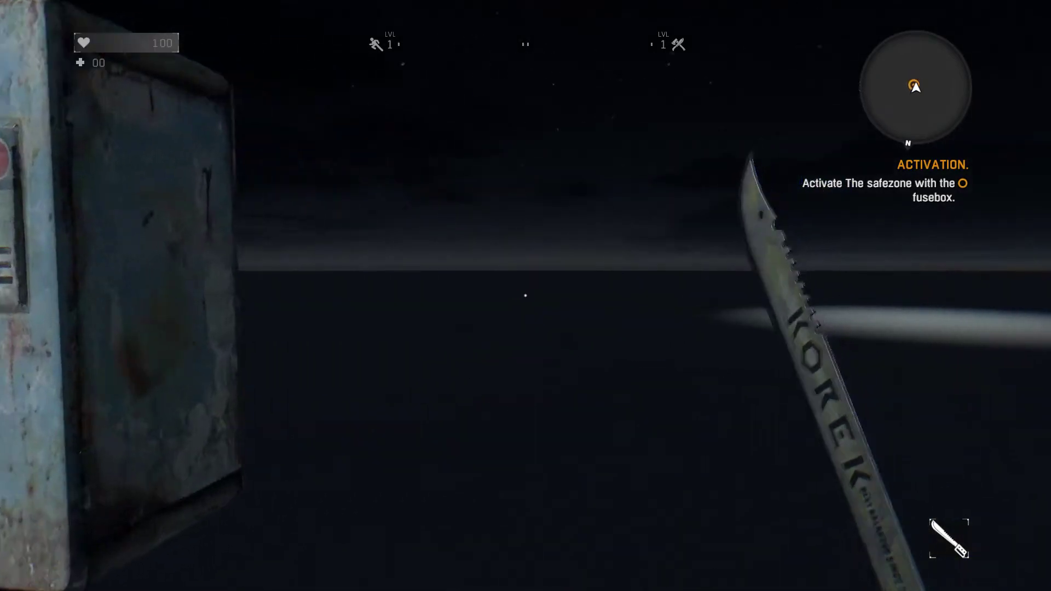
{"action": "key", "text": "w"}
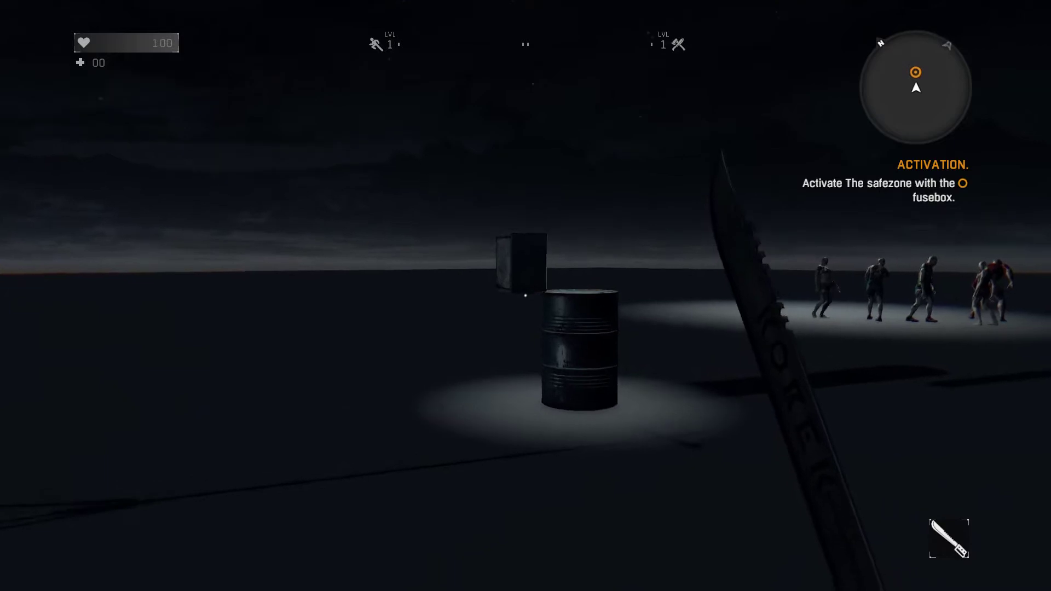
{"action": "key", "text": "w"}
{"action": "key", "text": "s"}
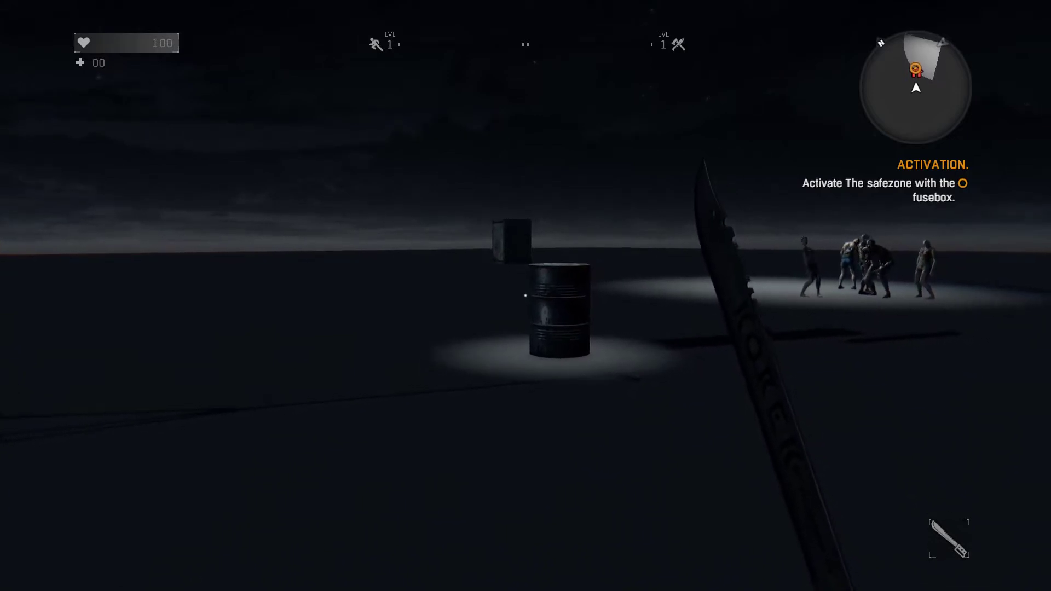
Approach the zombie group with the safe zone still inactive, lure the Volatile back to the barrel, and continue past the loading screen
{"action": "key", "text": "w"}
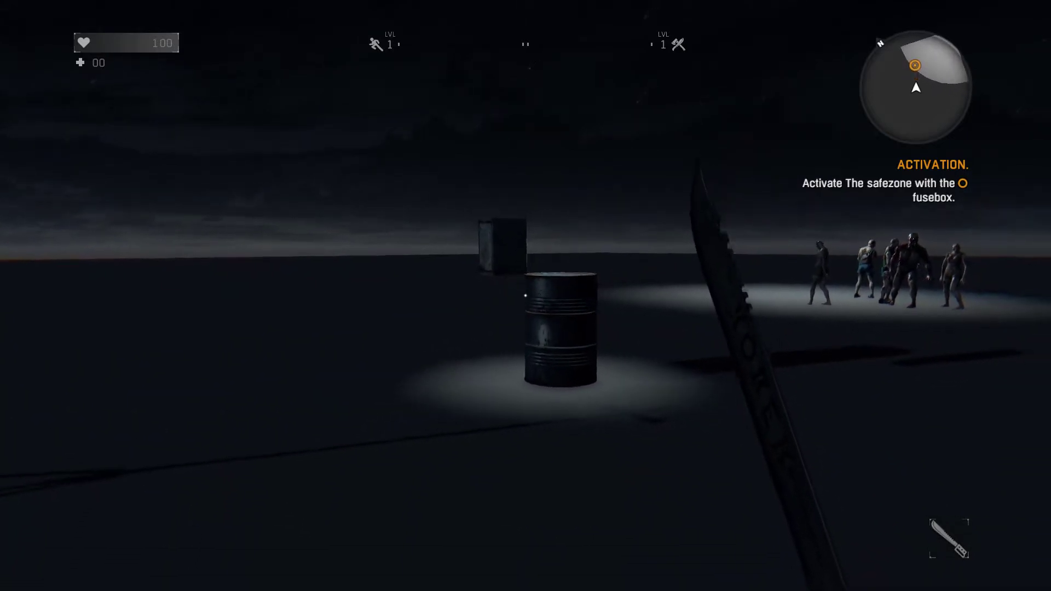
{"action": "key", "text": "w"}
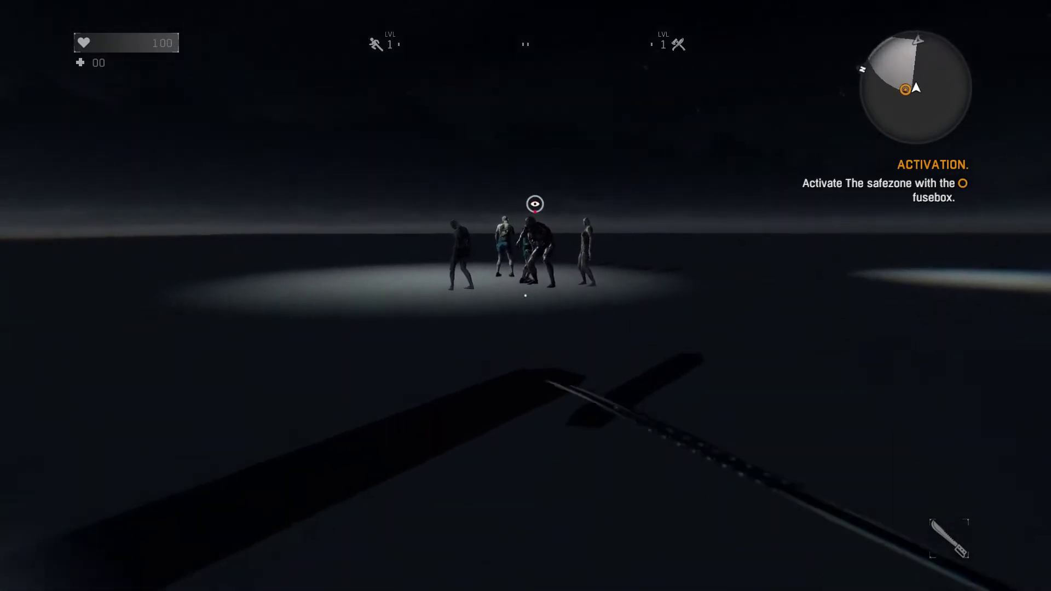
{"action": "key", "text": "w"}
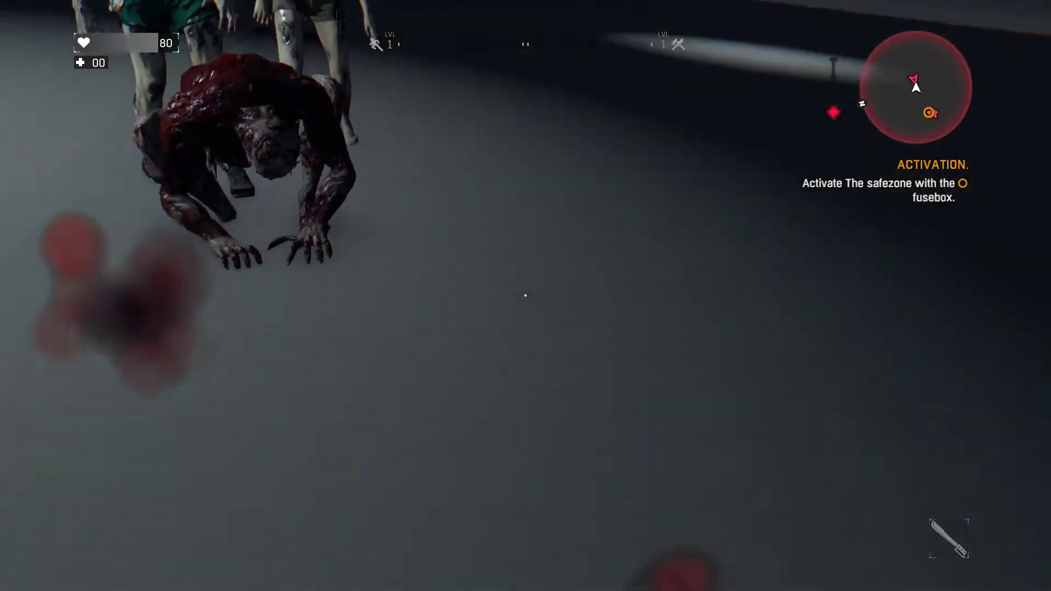
{"action": "key", "text": "w"}
{"action": "key", "text": "space"}
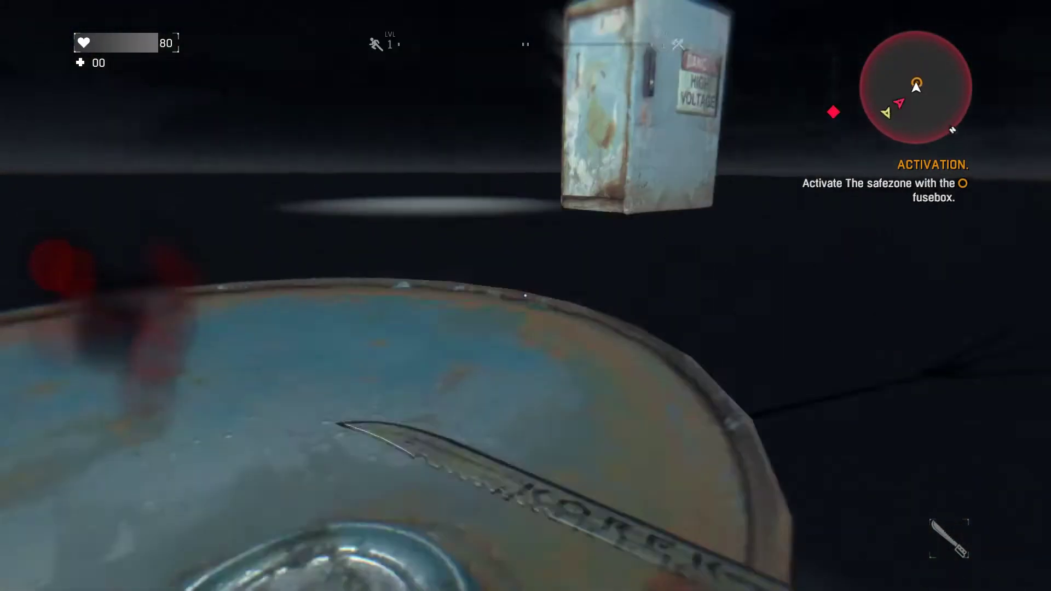
{"action": "key", "text": "s"}
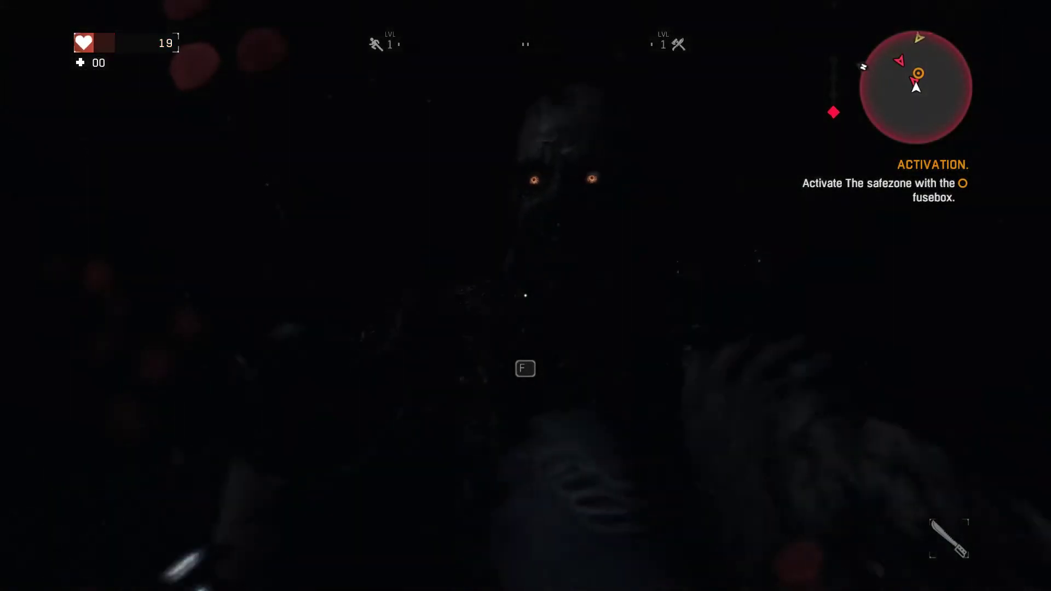
{"action": "key", "text": "f"}
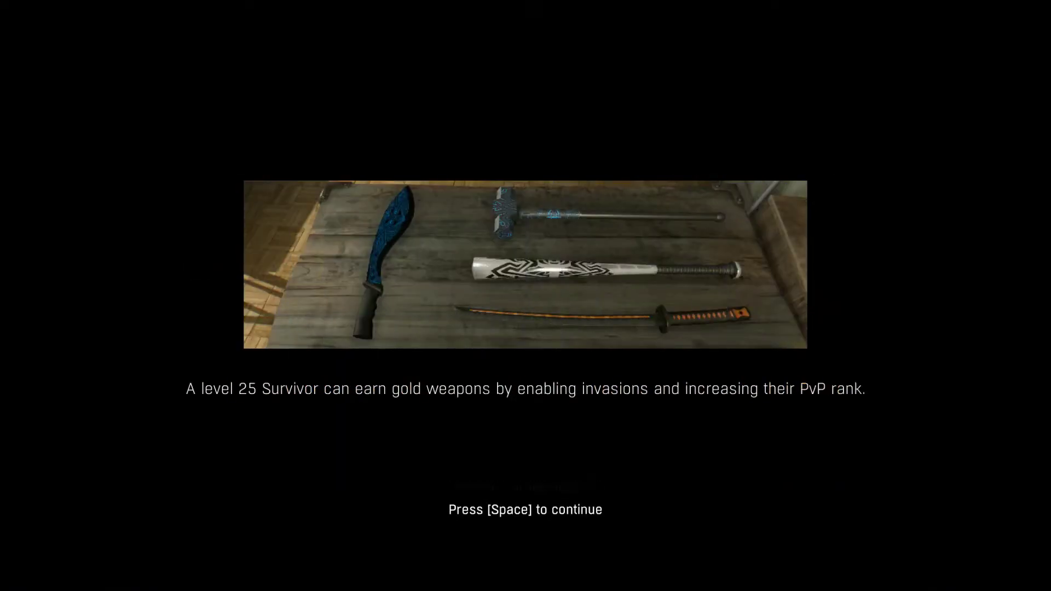
{"action": "key", "text": "space"}
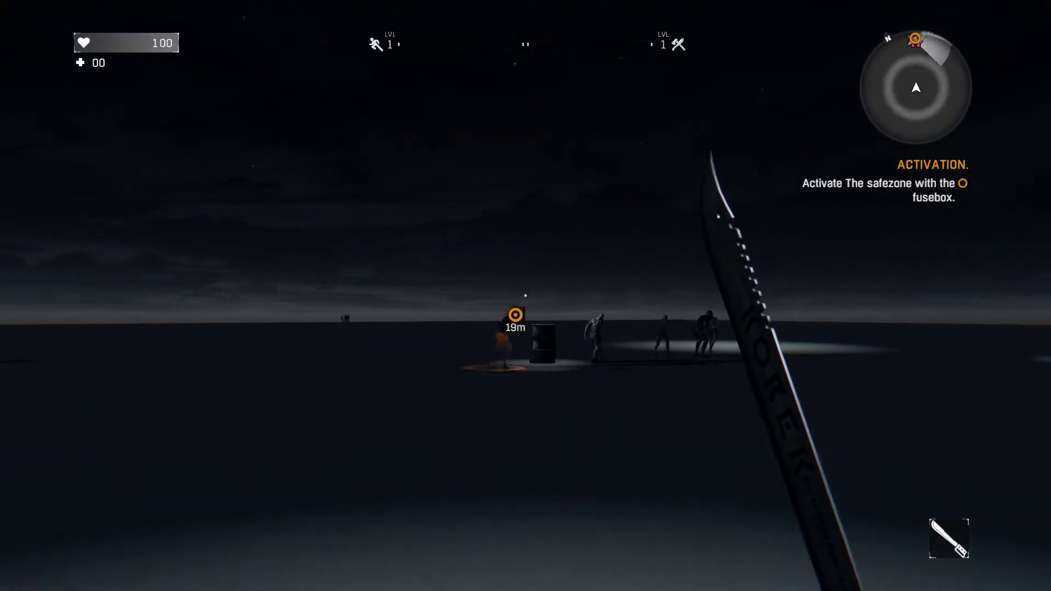
Return to the marked fusebox beside the barrel and use it to activate the safe zone
{"action": "key", "text": "w"}
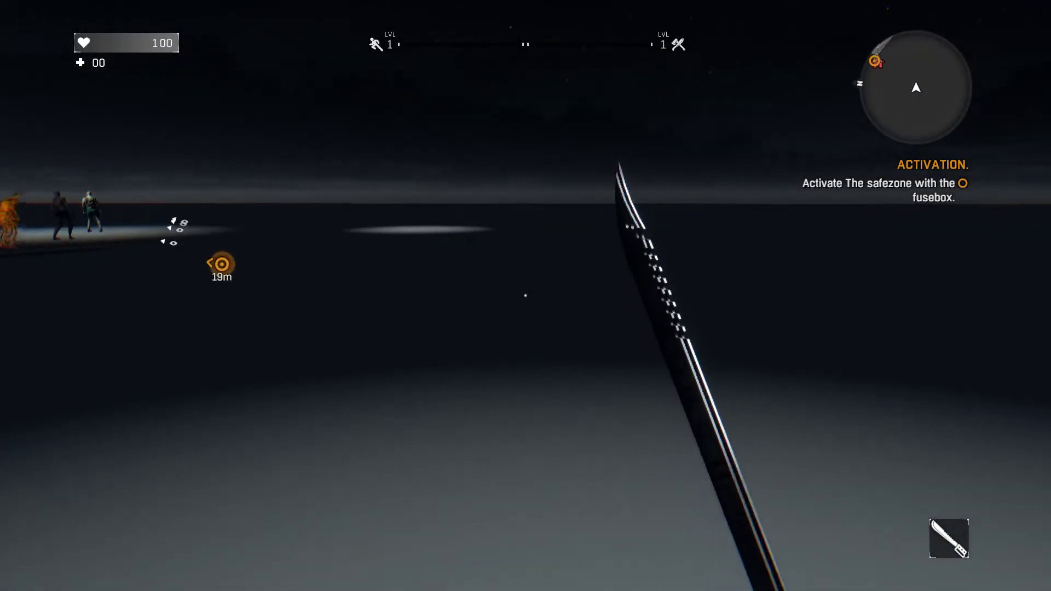
{"action": "key", "text": "w"}
{"action": "key", "text": "w"}
{"action": "key", "text": "w"}
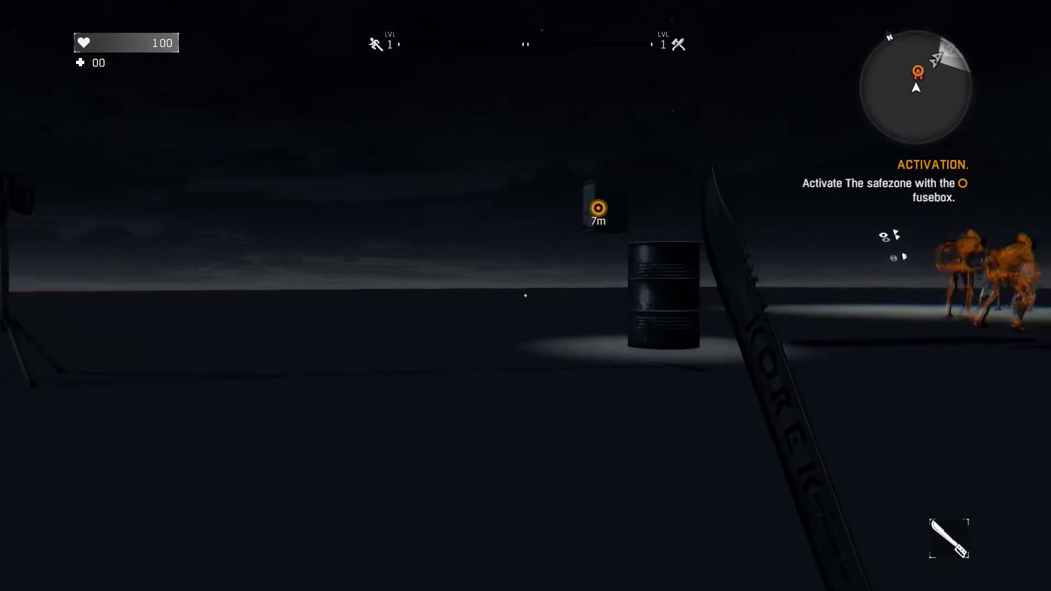
{"action": "key", "text": "w"}
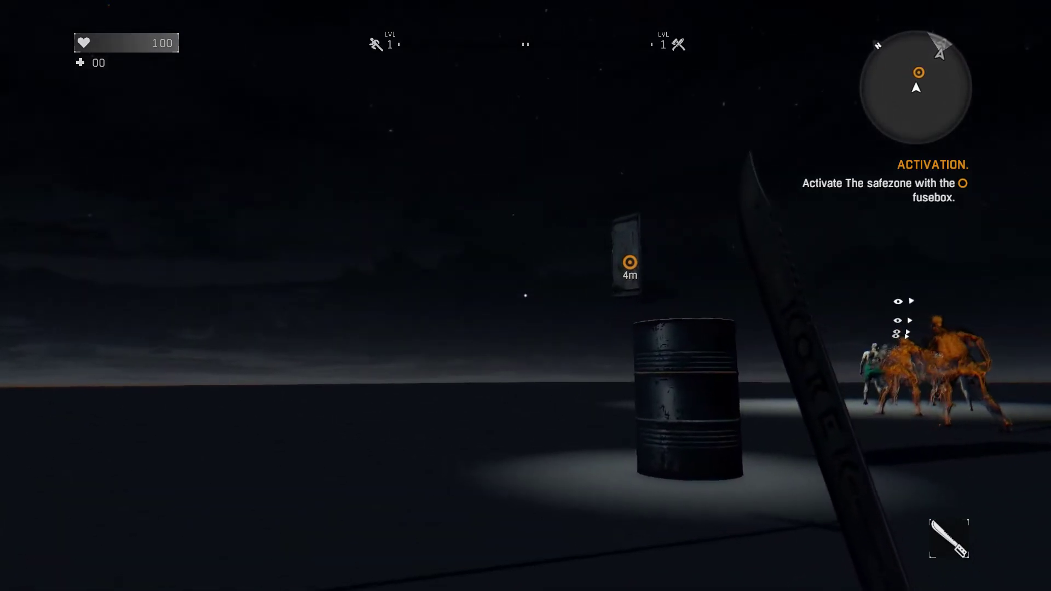
{"action": "key", "text": "w"}
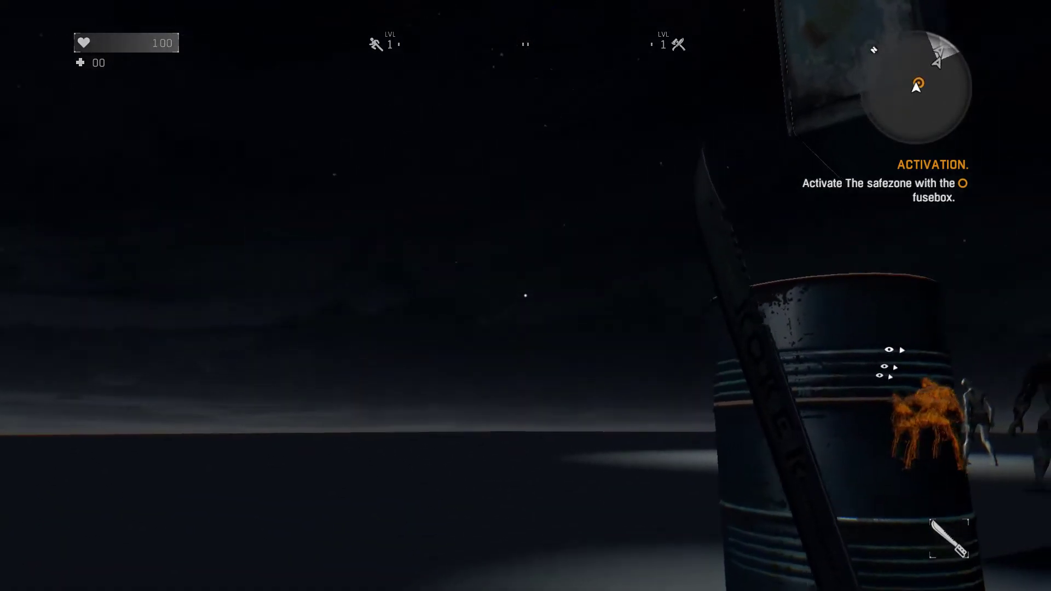
{"action": "key", "text": "w"}
{"action": "key", "text": "f"}
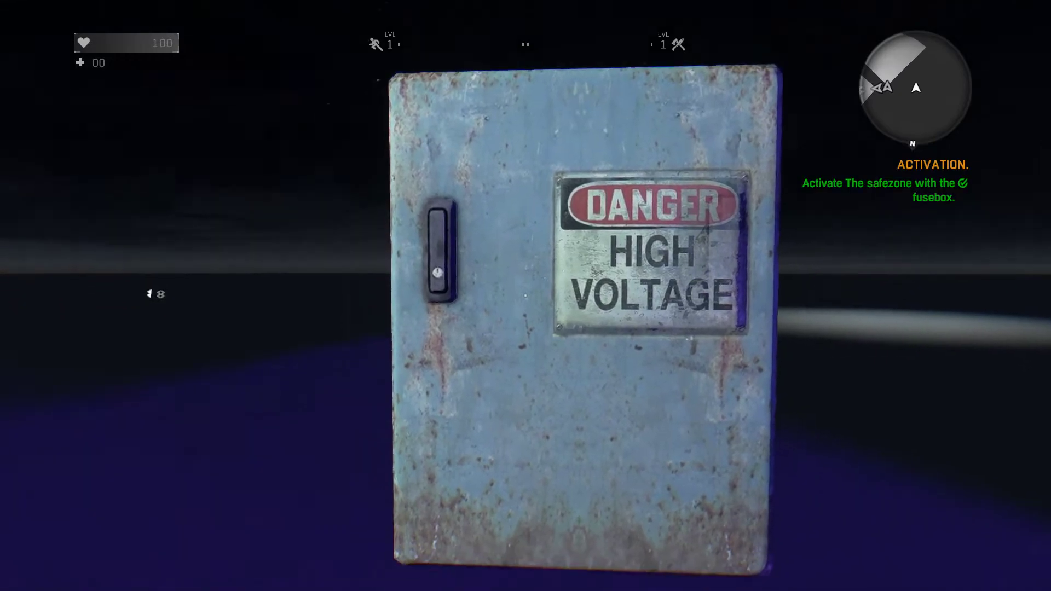
Move through the UV-lit safe zone toward the zombies and examine how the Volatile reacts to the light
{"action": "key", "text": "w"}
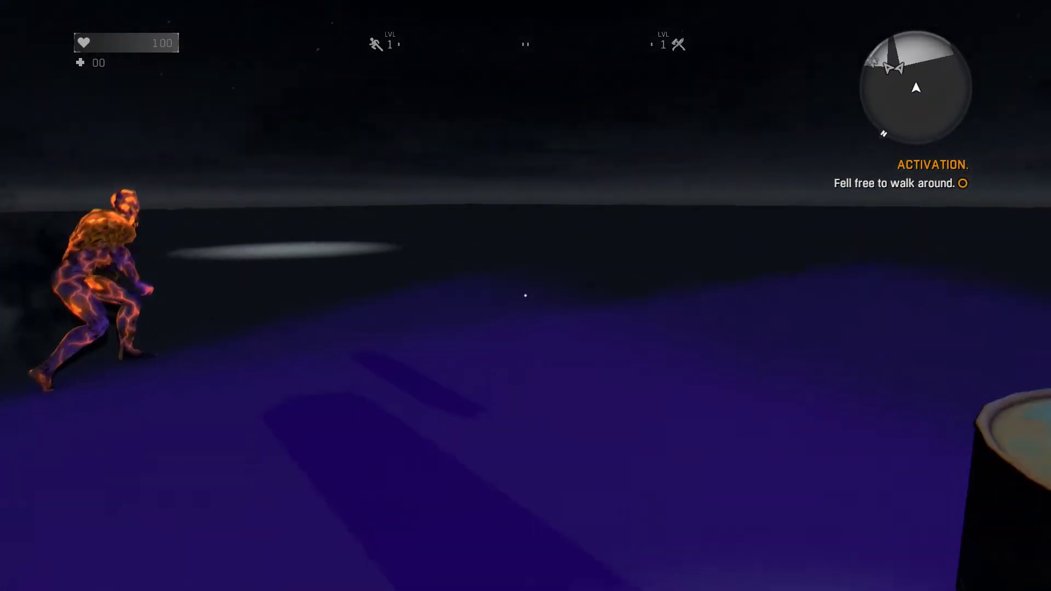
{"action": "key", "text": "w"}
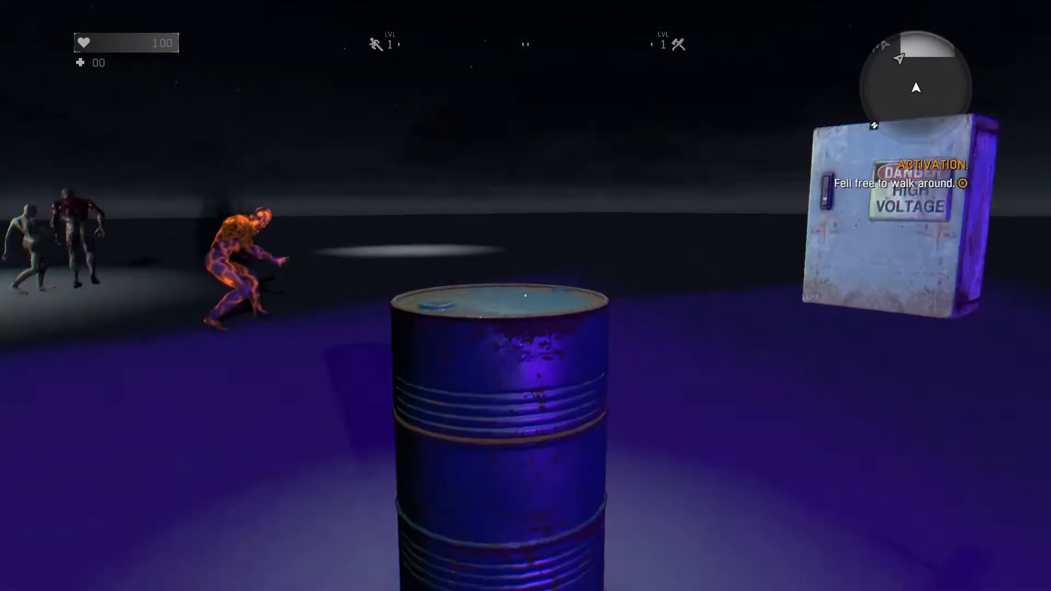
{"action": "key", "text": "w"}
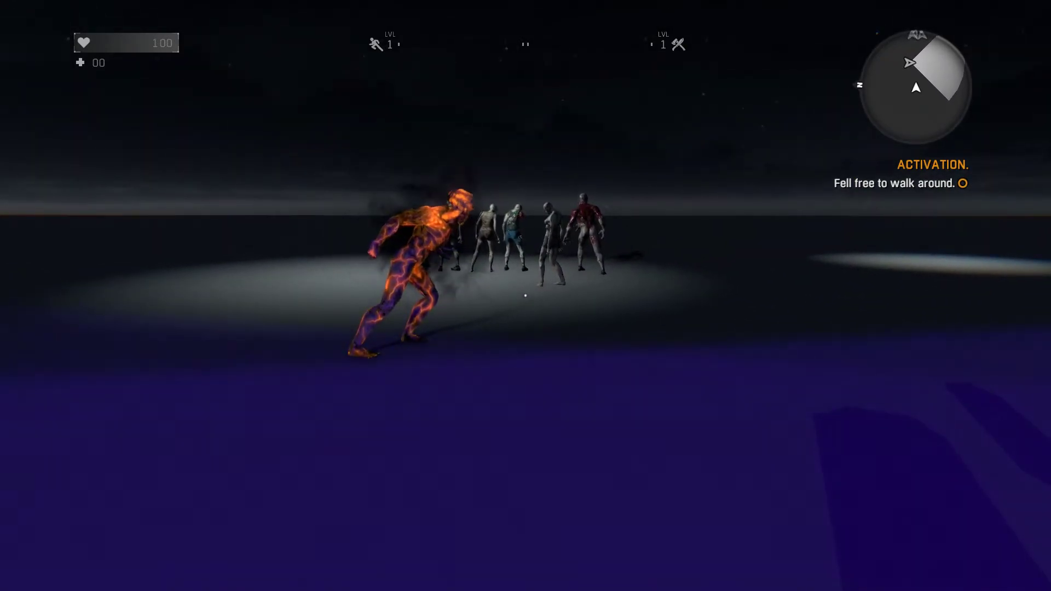
{"action": "key", "text": "w"}
{"action": "key", "text": "1"}
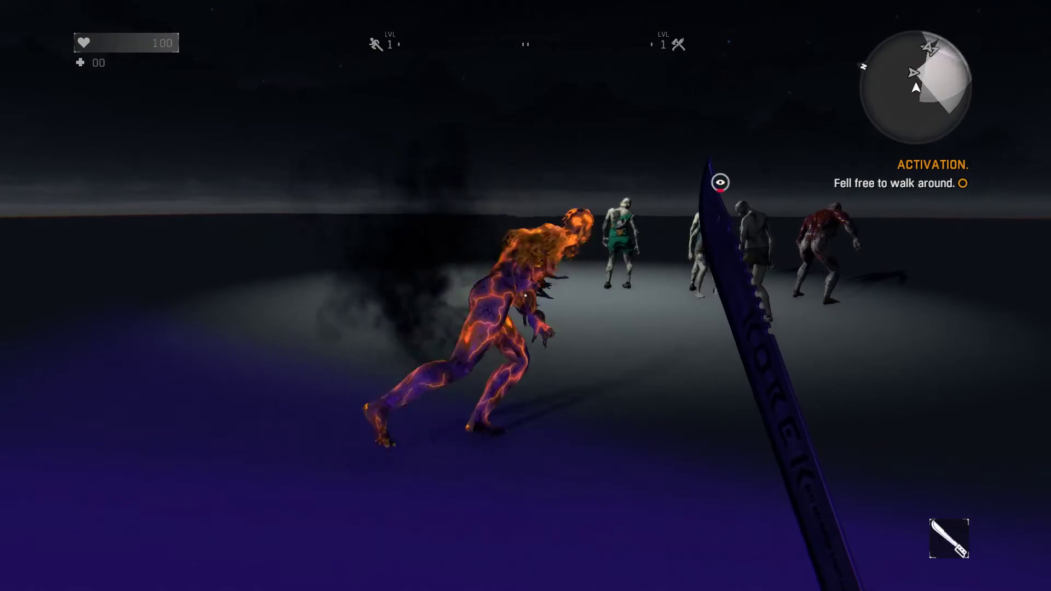
{"action": "key", "text": "1"}
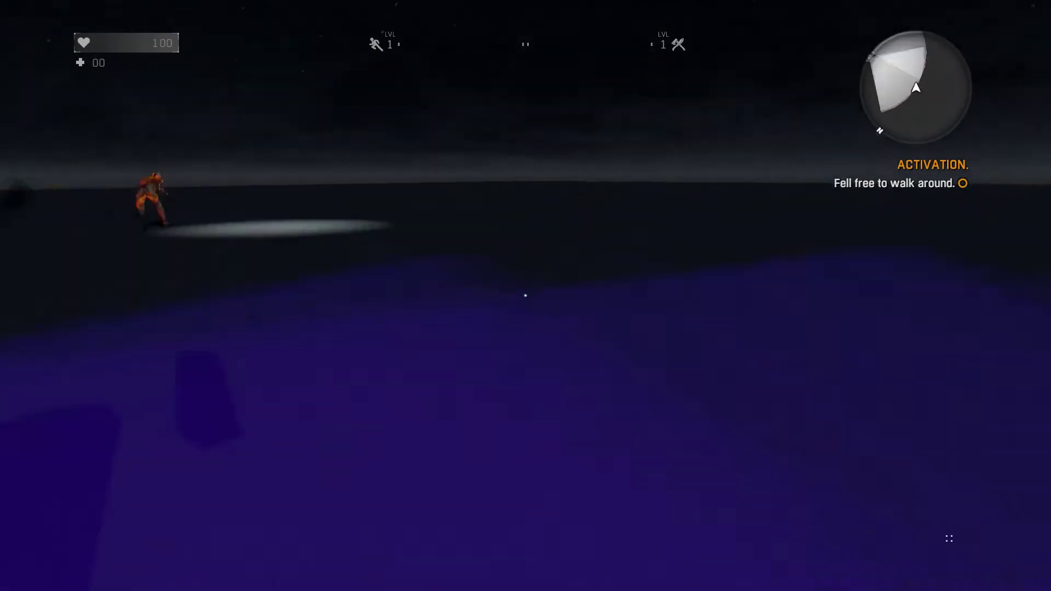
Walk around the activated safe zone, examining the UV-lit edges, the fusebox and barrel, and the enemies outside
{"action": "key", "text": "w"}
{"action": "key", "text": "s"}
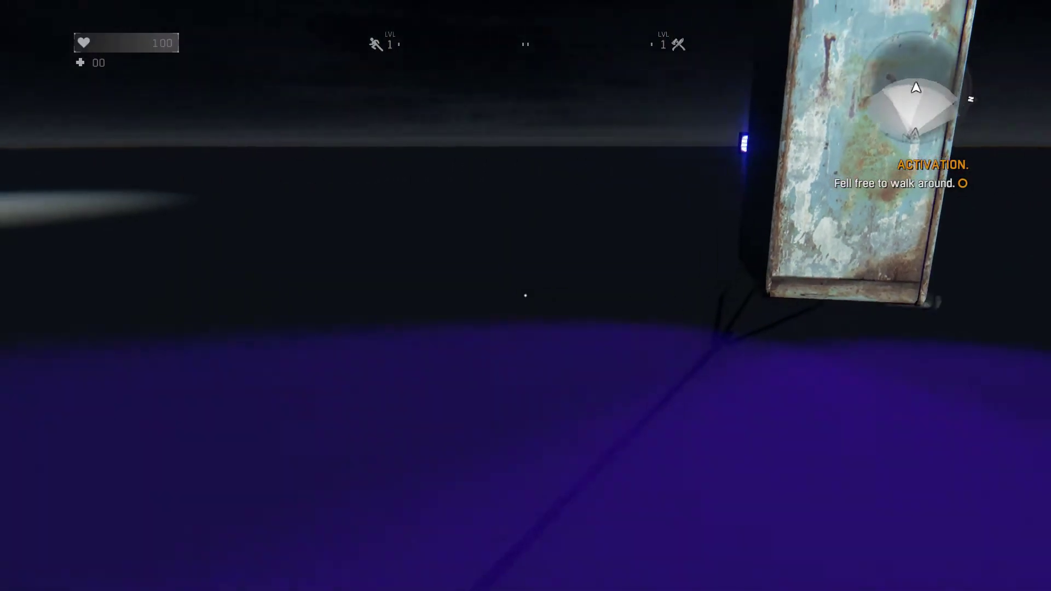
{"action": "key", "text": "w"}
{"action": "key", "text": "w"}
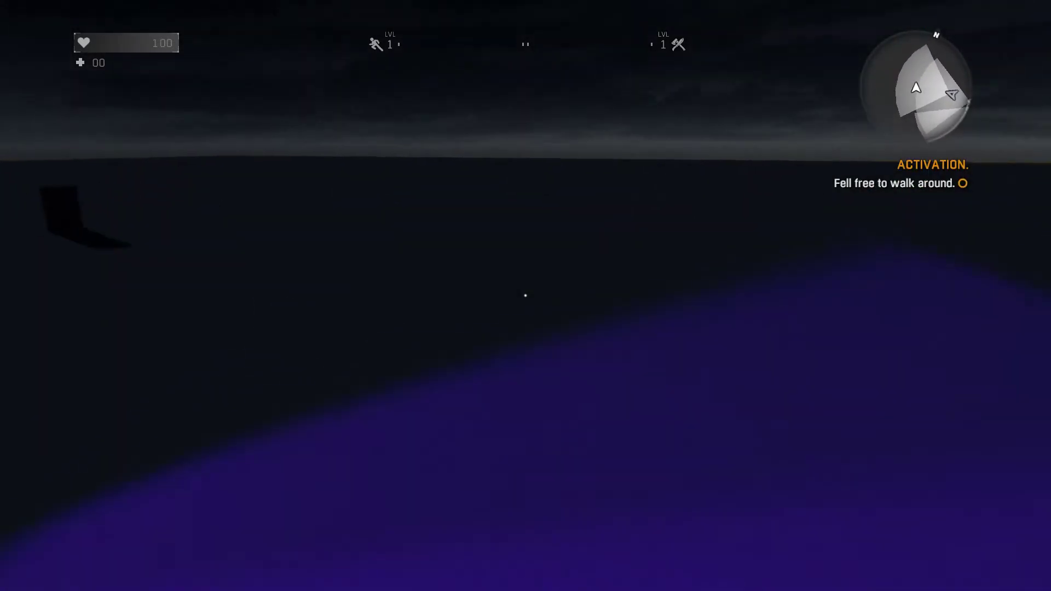
{"action": "key", "text": "space"}
{"action": "key", "text": "w"}
{"action": "key", "text": "1"}
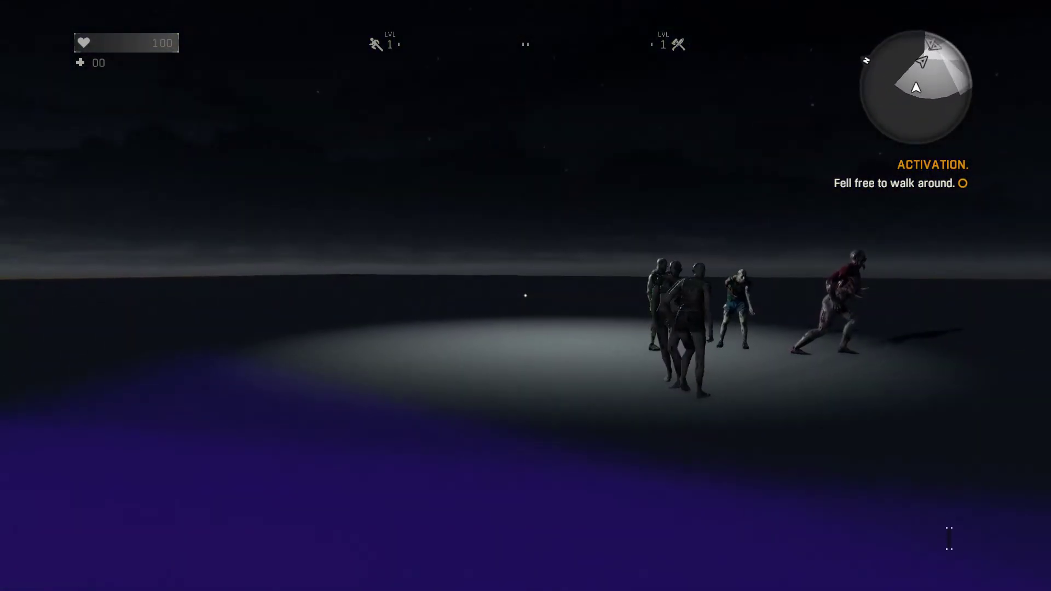
{"action": "key", "text": "w"}
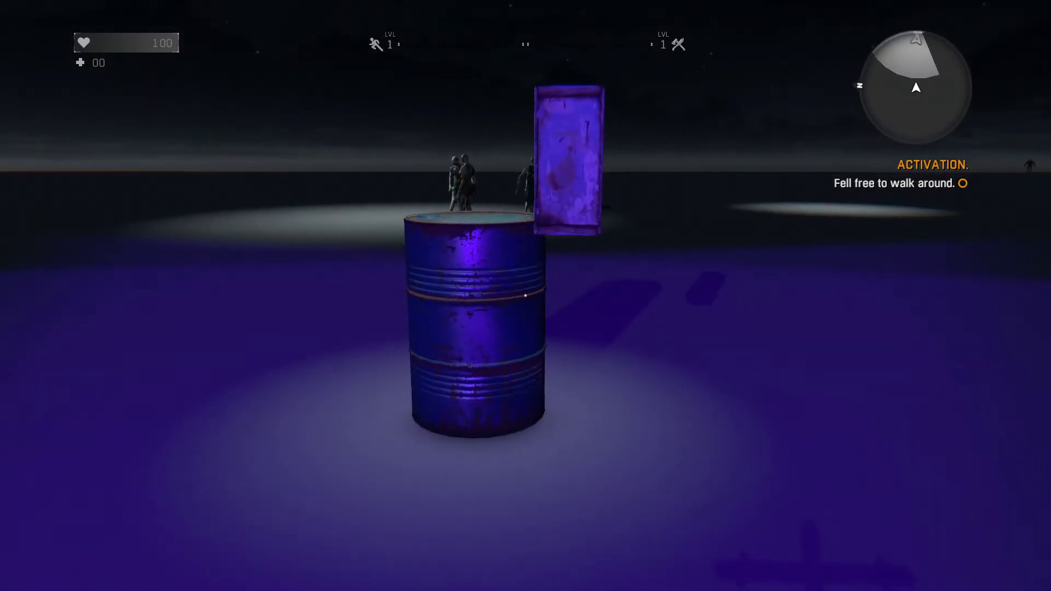
{"action": "key", "text": "w"}
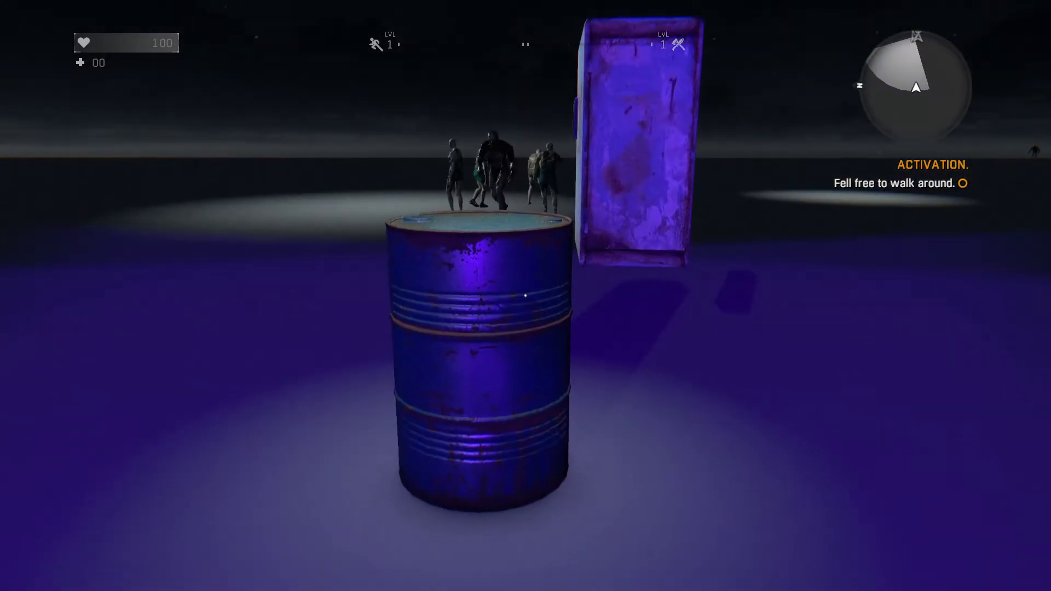
{"action": "key", "text": "s"}
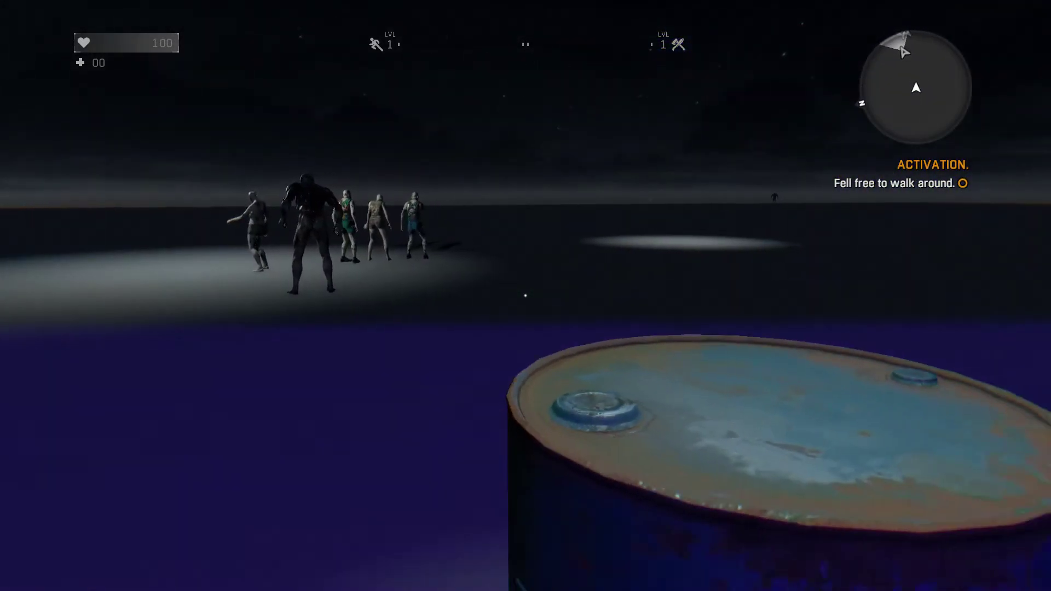
Circle the barrel and fusebox inside the UV-lit safe zone while watching the zombies and the Volatile beyond its edge
{"action": "key", "text": "d"}
{"action": "key", "text": "d"}
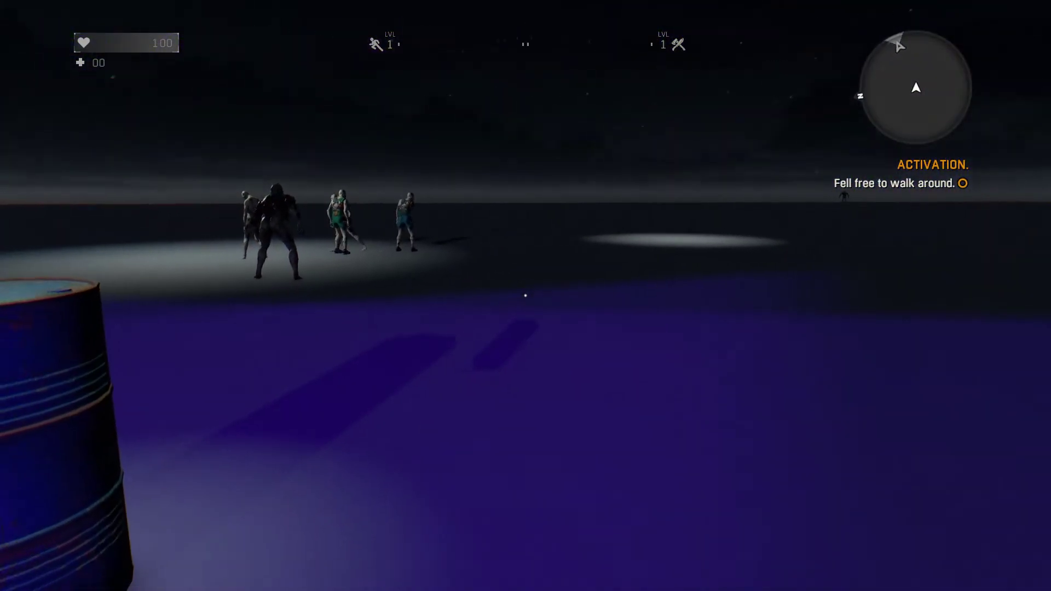
{"action": "key", "text": "s"}
{"action": "key", "text": "a"}
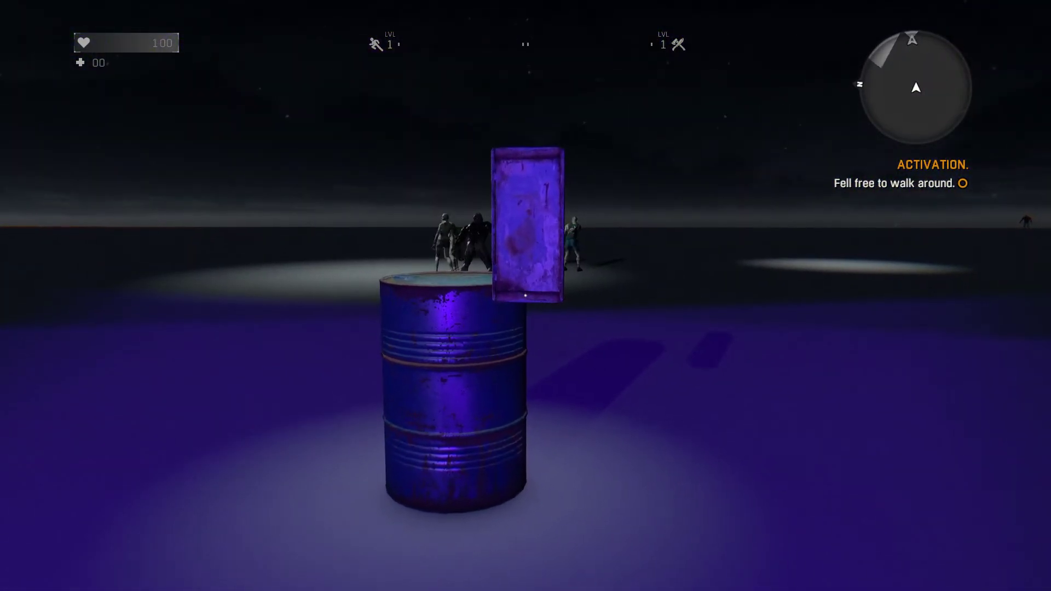
{"action": "key", "text": "w"}
{"action": "key", "text": "s"}
{"action": "key", "text": "d"}
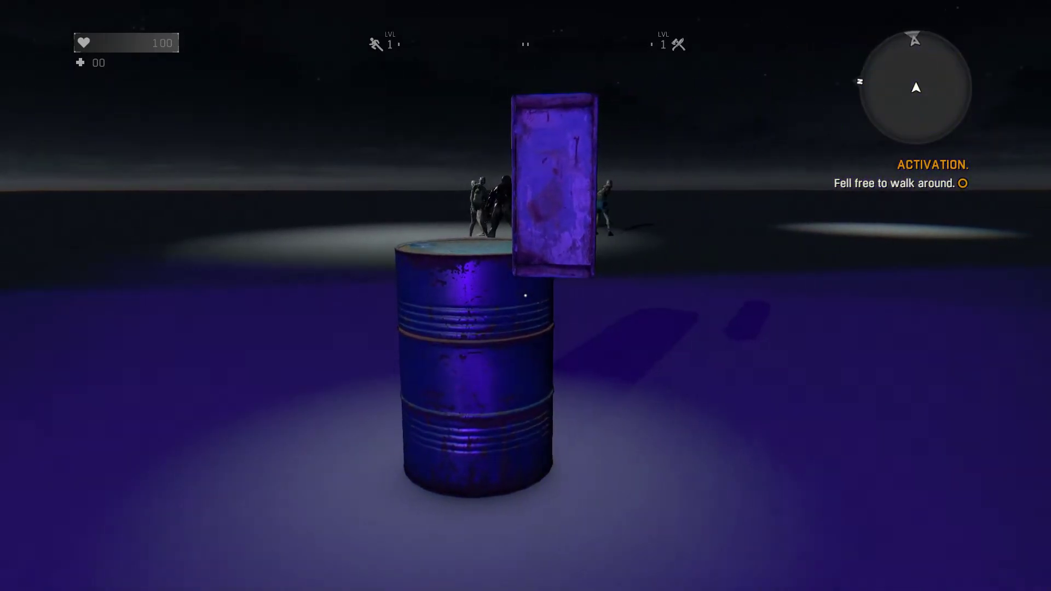
{"action": "key", "text": "w"}
{"action": "key", "text": "a"}
{"action": "key", "text": "s"}
{"action": "key", "text": "d"}
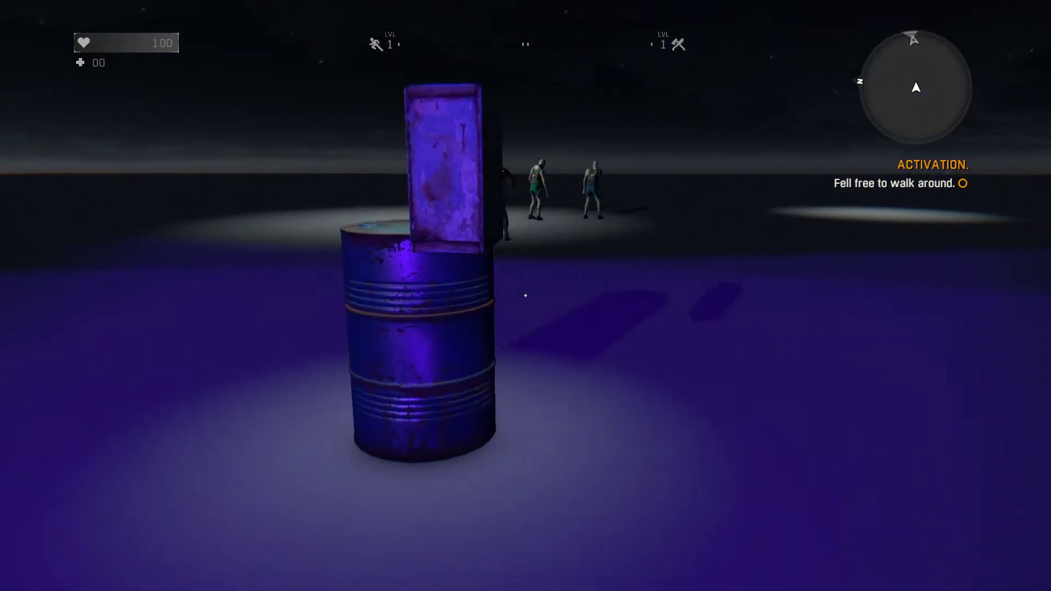
{"action": "key", "text": "a"}
{"action": "key", "text": "d"}
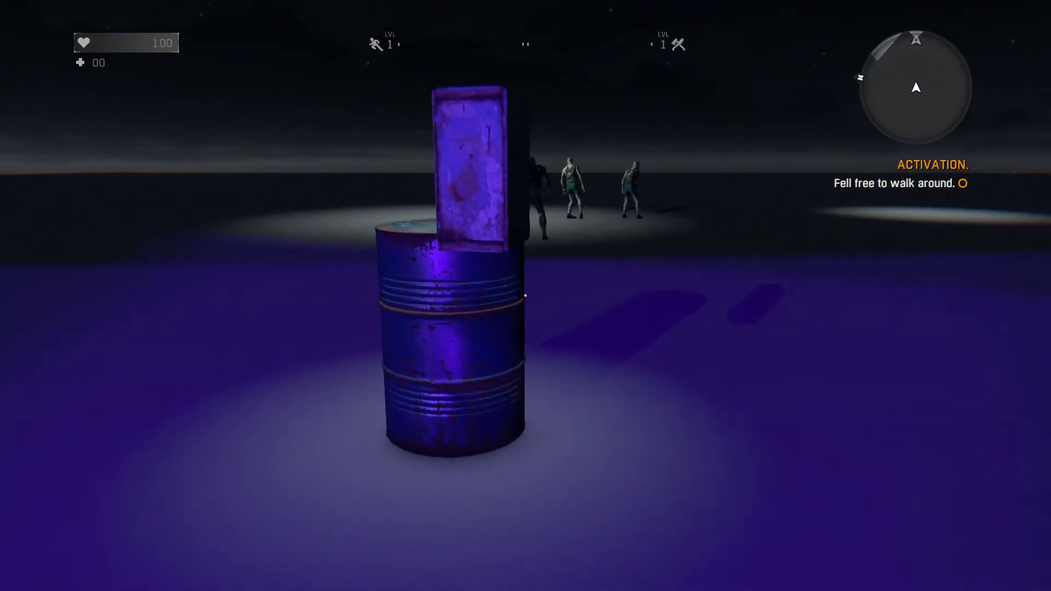
Move past the barrel to the edge of the UV light and approach the zombie group and the Volatile outside
{"action": "key", "text": "a"}
{"action": "key", "text": "w"}
{"action": "key", "text": "s"}
{"action": "key", "text": "a"}
{"action": "key", "text": "w"}
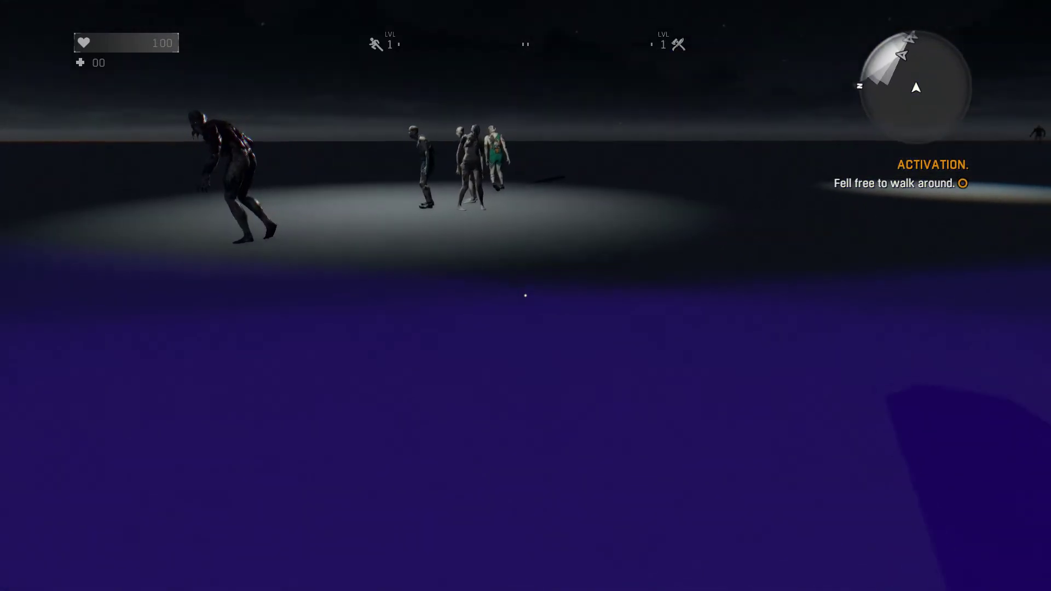
{"action": "key", "text": "w"}
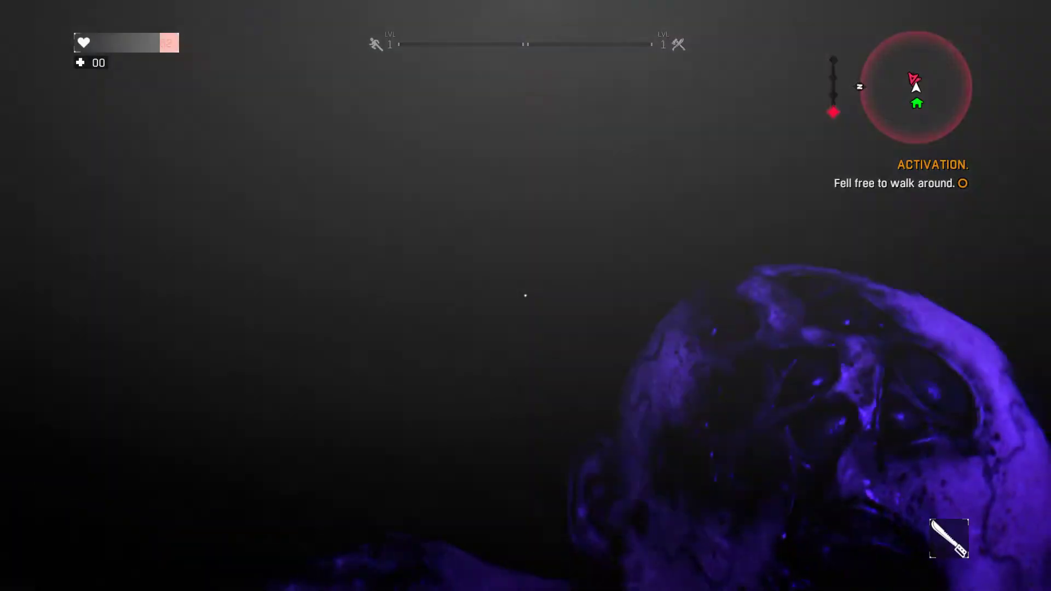
Break free from the zombie's grab at the UV boundary and attack the zombies with the machete
{"action": "key", "text": "f"}
{"action": "key", "text": "f"}
{"action": "key", "text": "f"}
{"action": "key", "text": "f"}
{"action": "key", "text": "f"}
{"action": "key", "text": "f"}
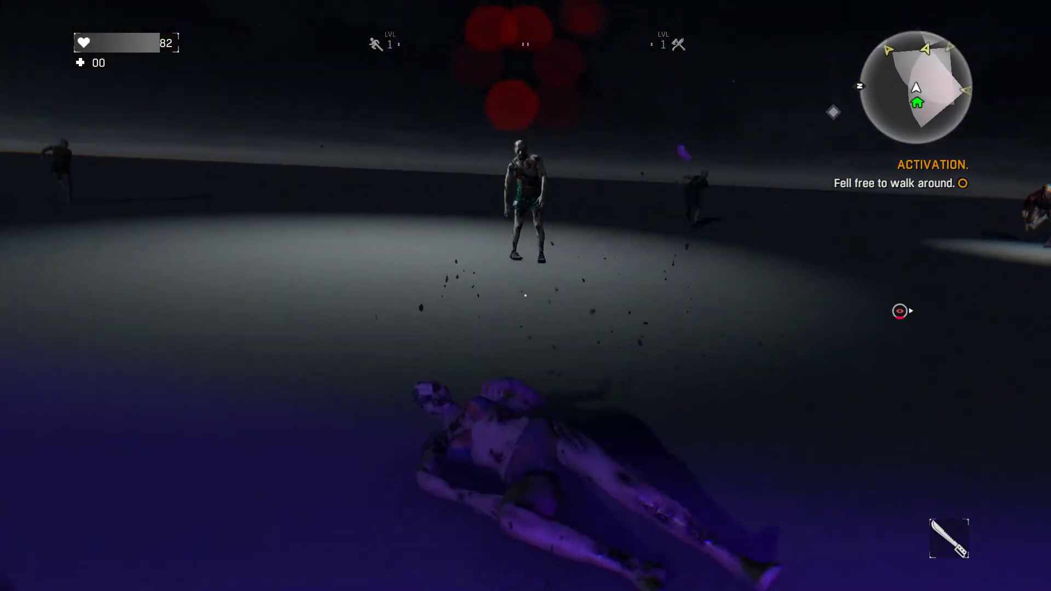
{"action": "left_click", "coordinate": [525, 296]}
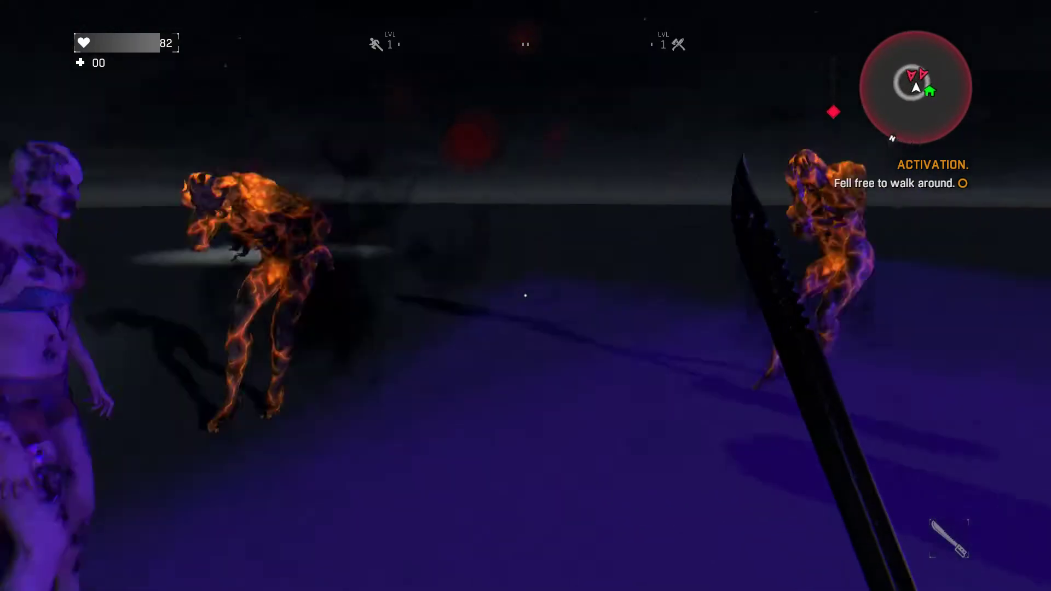
Fight the pursuing Volatiles along the UV boundary, moving in and out of the light and breaking free of a grab
{"action": "key", "text": "s"}
{"action": "left_click", "coordinate": [526, 296]}
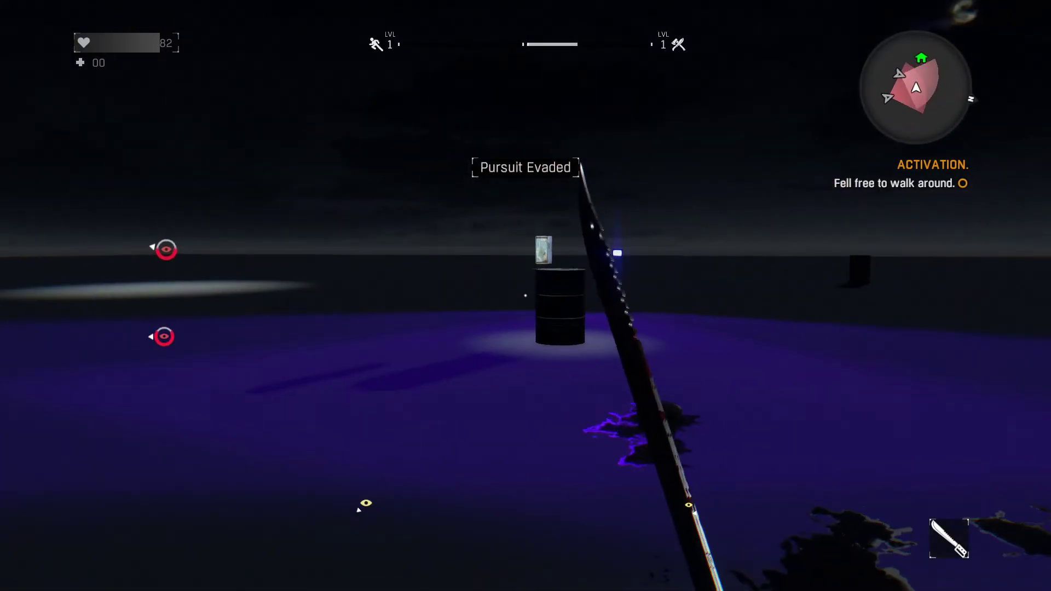
{"action": "key", "text": "w"}
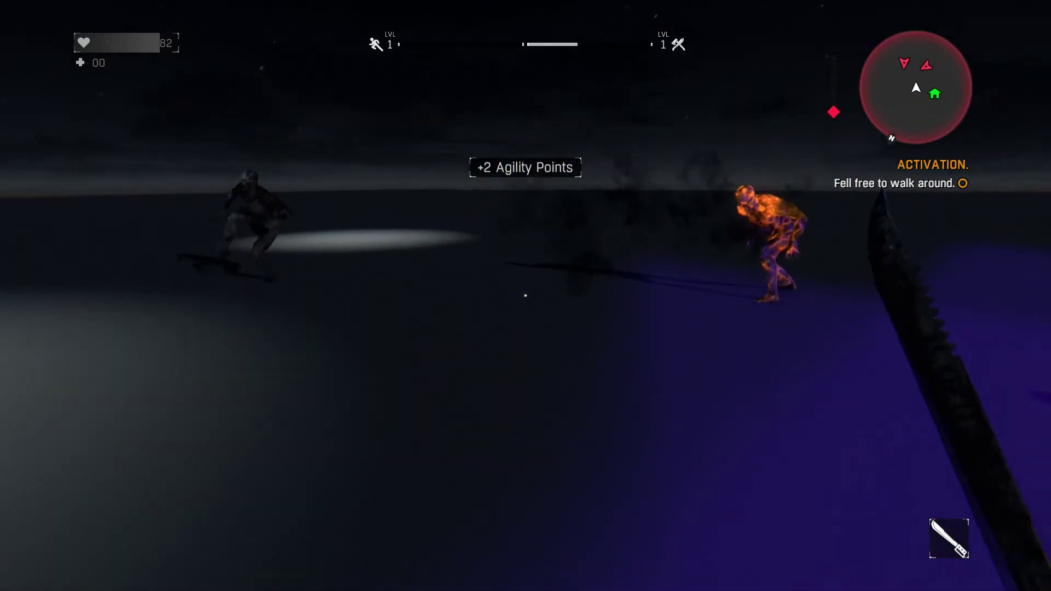
{"action": "key", "text": "f"}
{"action": "key", "text": "f"}
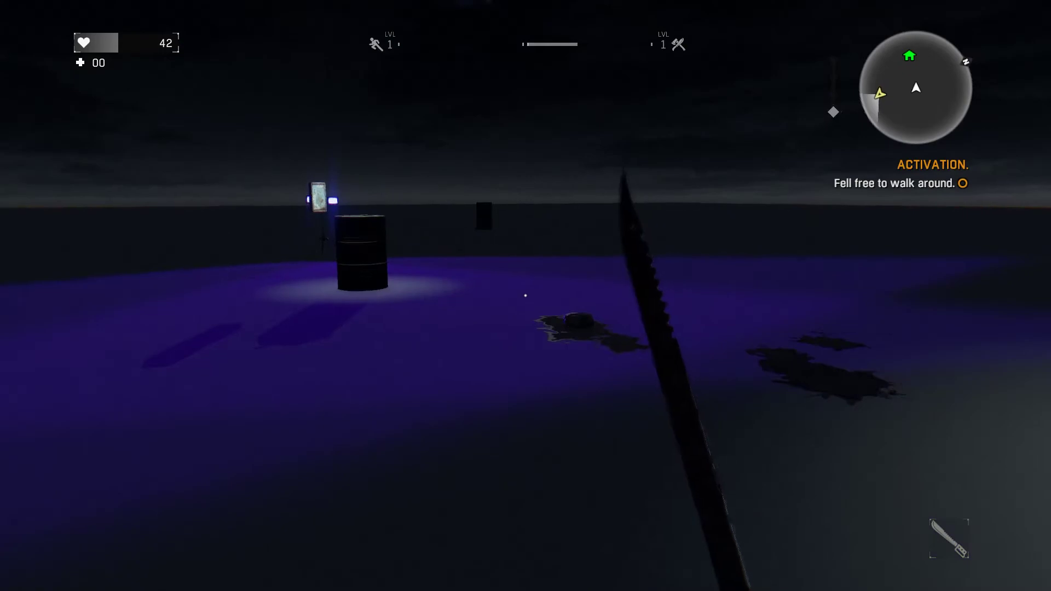
Face the two Volatiles in the dark outside the UV light, strike with the machete and resist the grab
{"action": "scroll", "coordinate": [525, 296], "scroll_direction": "down", "scroll_amount": 1}
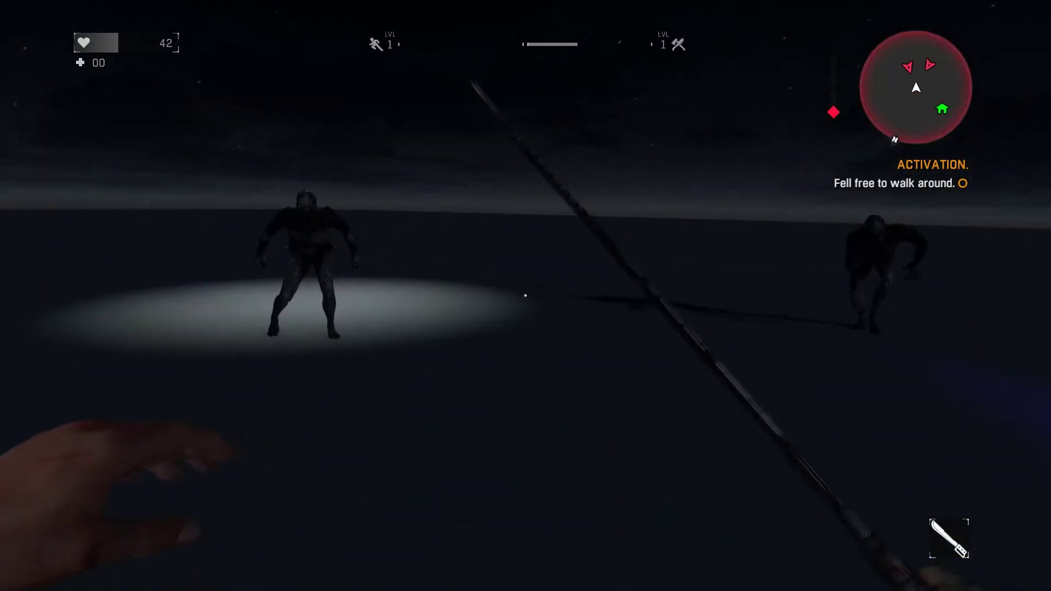
{"action": "left_click", "coordinate": [526, 295]}
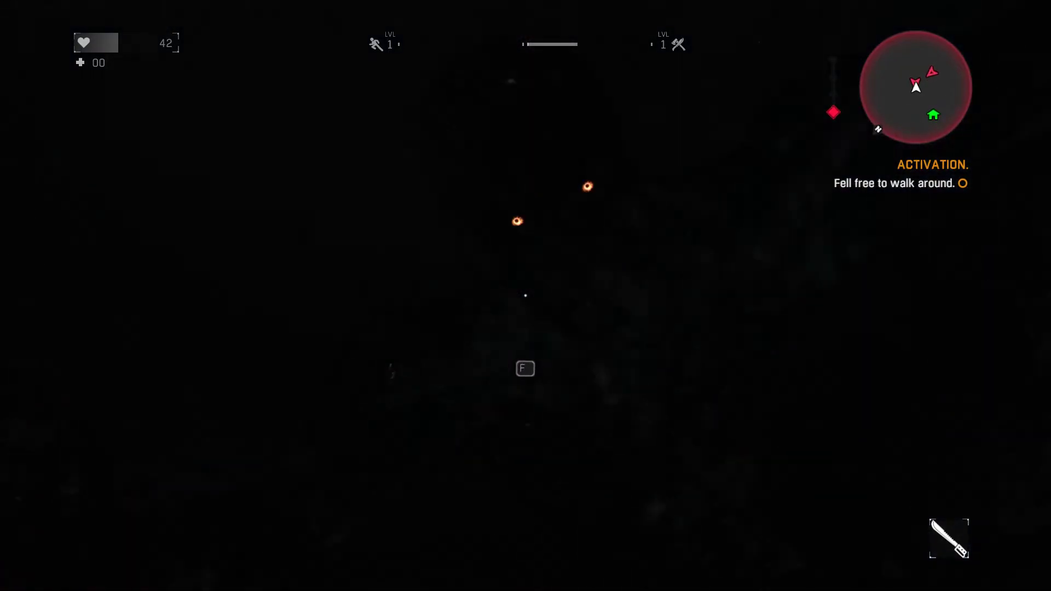
{"action": "key", "text": "f"}
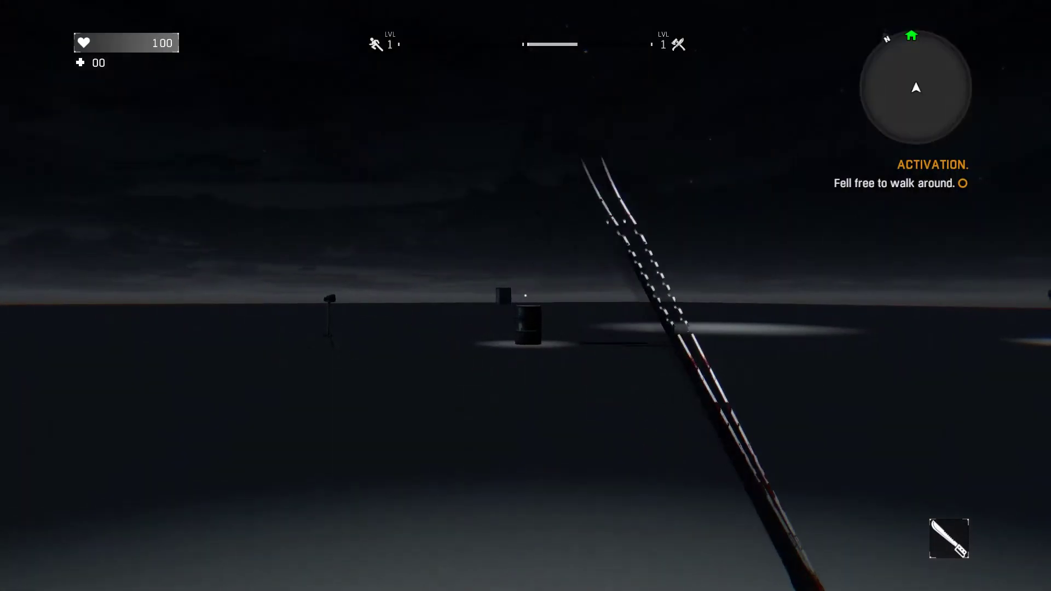
Return across the dark ground past the UV lamp stand to the barrel inside the safe zone
{"action": "key", "text": "w"}
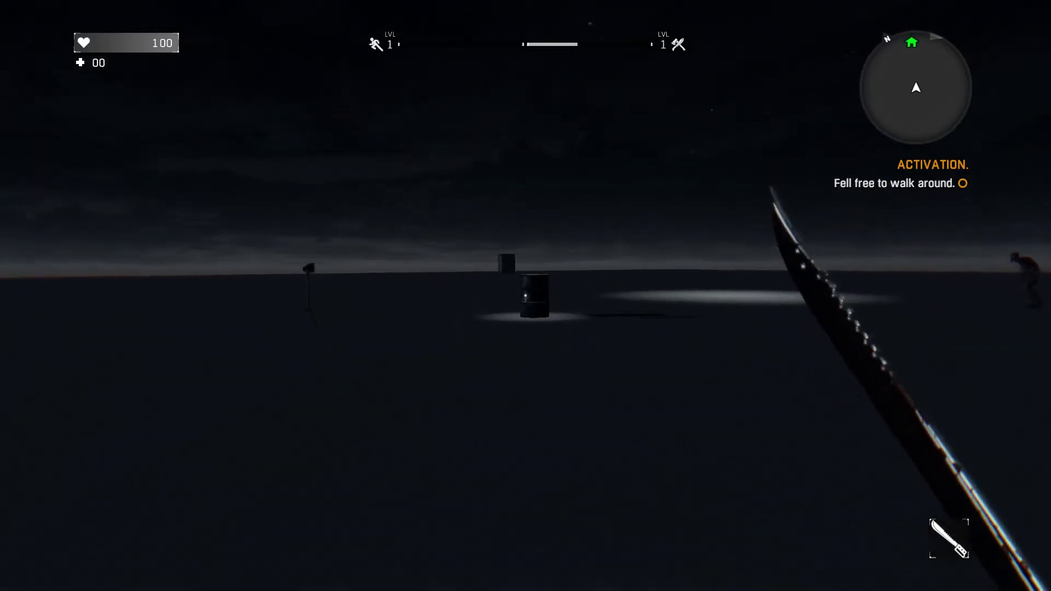
{"action": "key", "text": "w"}
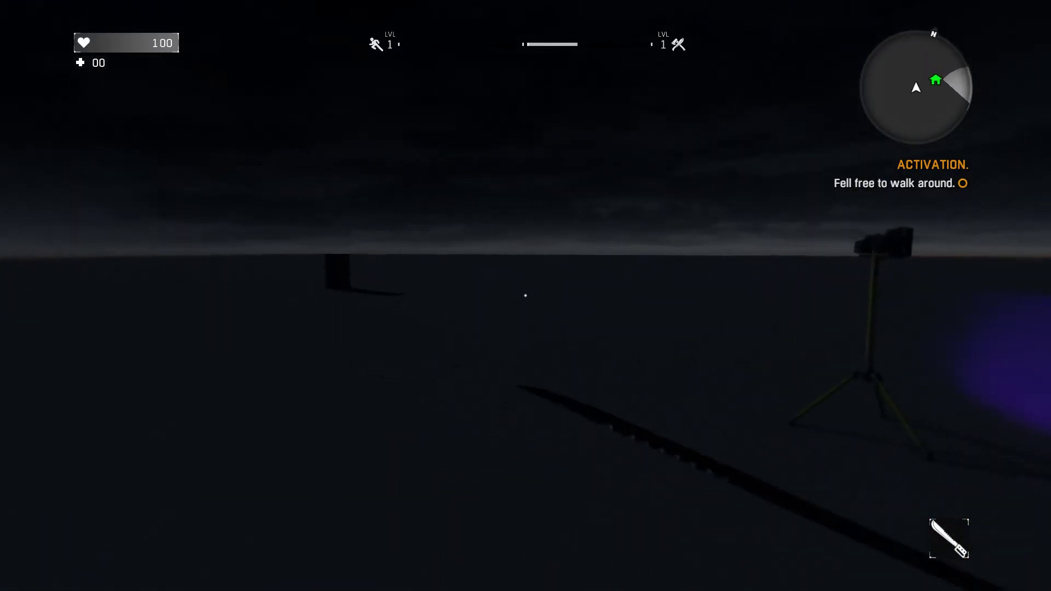
{"action": "key", "text": "w"}
{"action": "scroll", "coordinate": [526, 296], "scroll_direction": "down", "scroll_amount": 1}
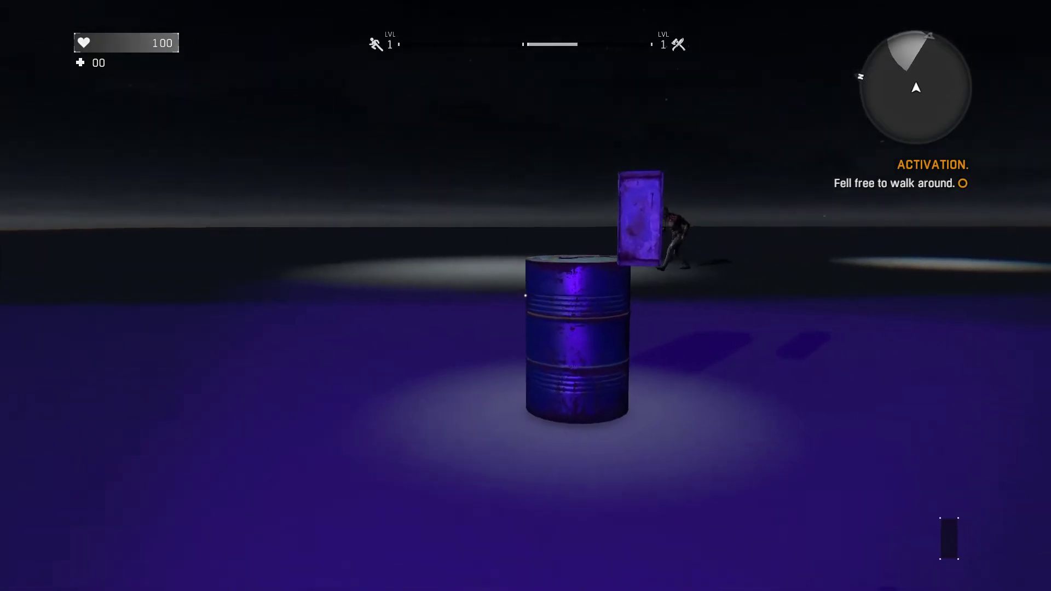
Leave the safe zone with the machete drawn and approach the lone Volatile in the neighbouring pool of light
{"action": "key", "text": "w"}
{"action": "key", "text": "a"}
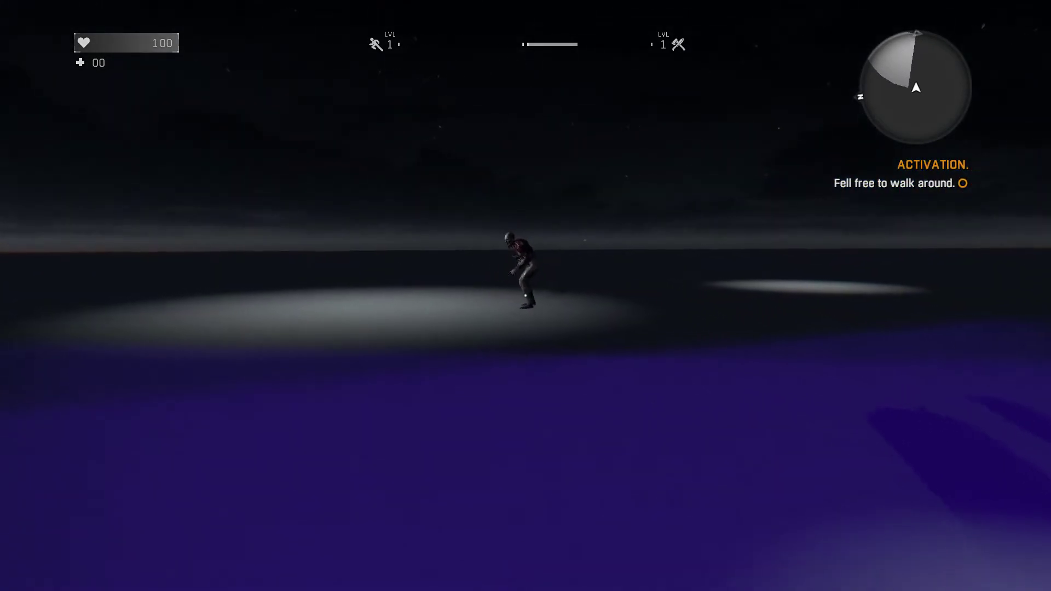
{"action": "key", "text": "w"}
{"action": "scroll", "coordinate": [525, 296], "scroll_direction": "up", "scroll_amount": 1}
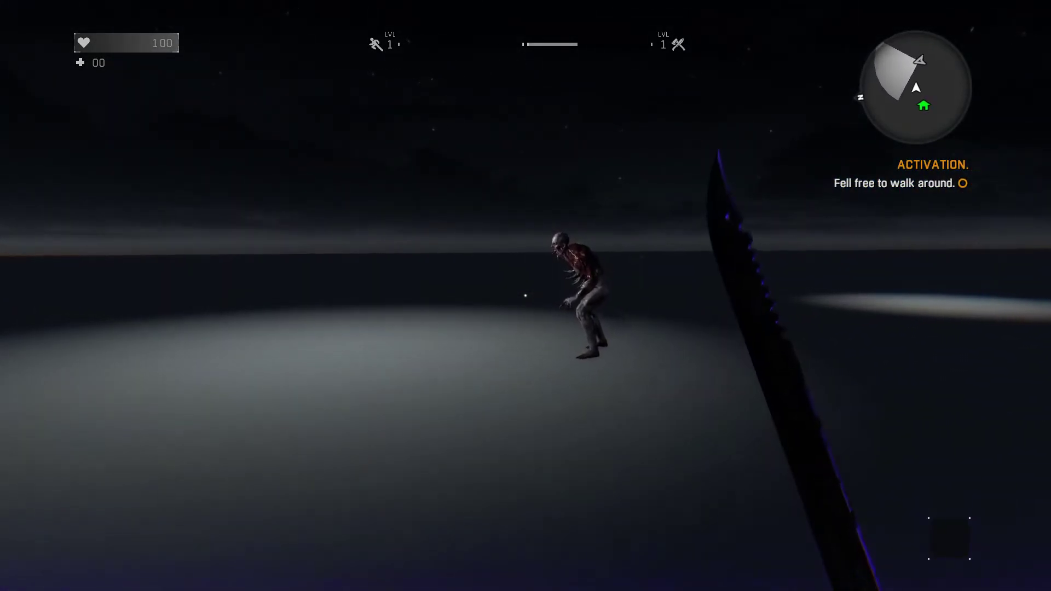
{"action": "key", "text": "w"}
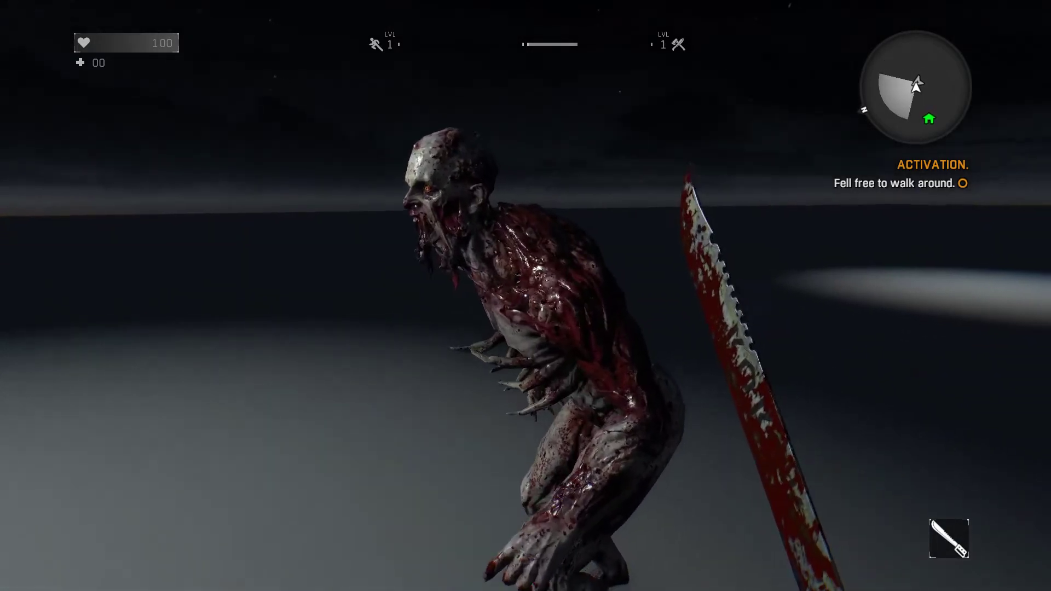
Strike the lone Volatile with the machete and retreat to the barrel inside the safe zone
{"action": "left_click", "coordinate": [525, 296]}
{"action": "key", "text": "s"}
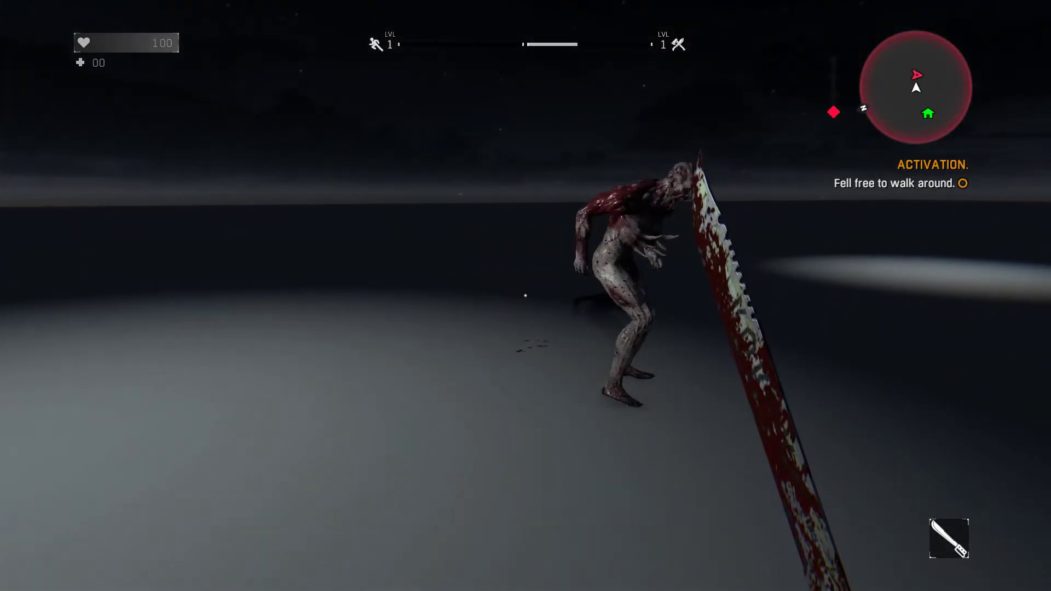
{"action": "key", "text": "w"}
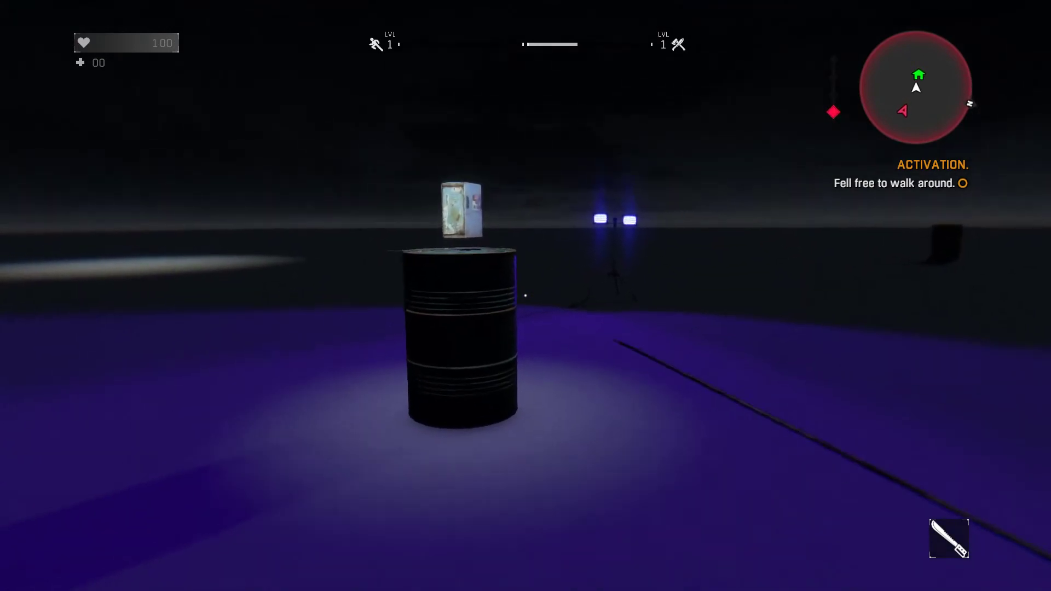
{"action": "key", "text": "w"}
{"action": "key", "text": "s"}
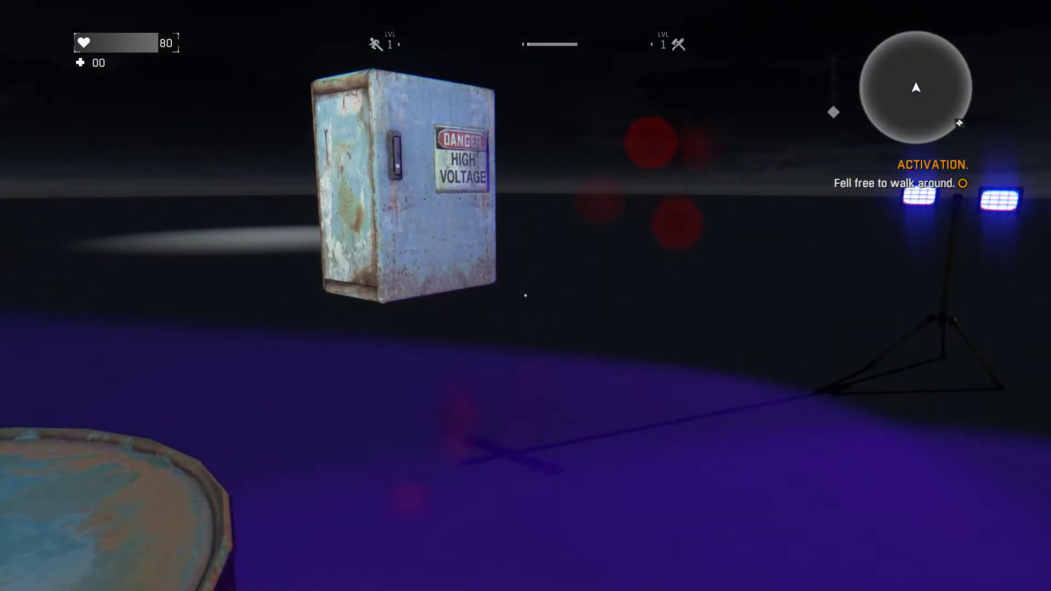
Walk around the fusebox and the barrel holding the machete inside the safe zone to examine them up close
{"action": "key", "text": "w"}
{"action": "key", "text": "d"}
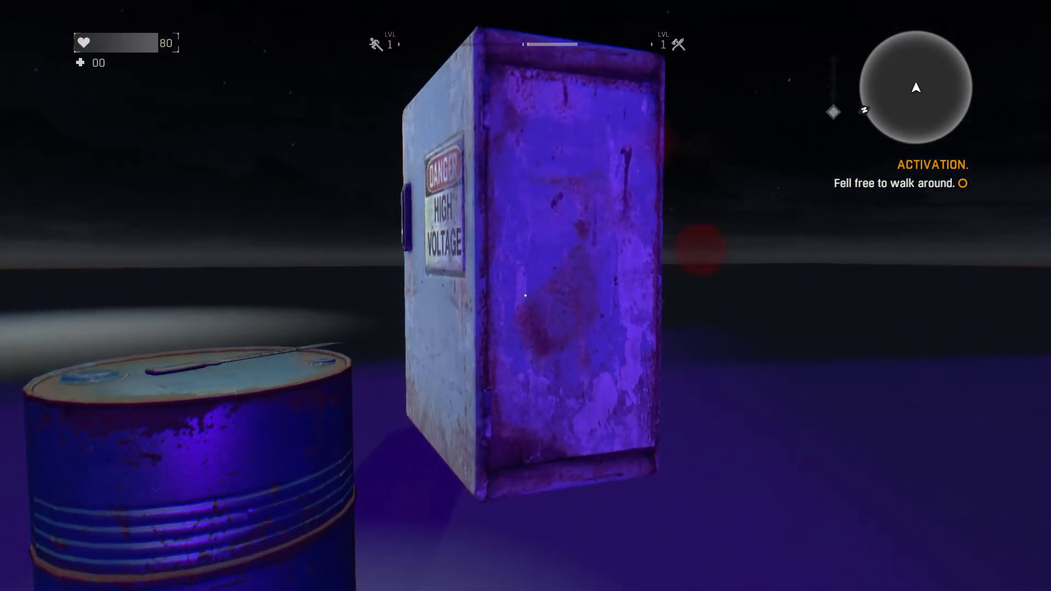
{"action": "key", "text": "a"}
{"action": "key", "text": "w"}
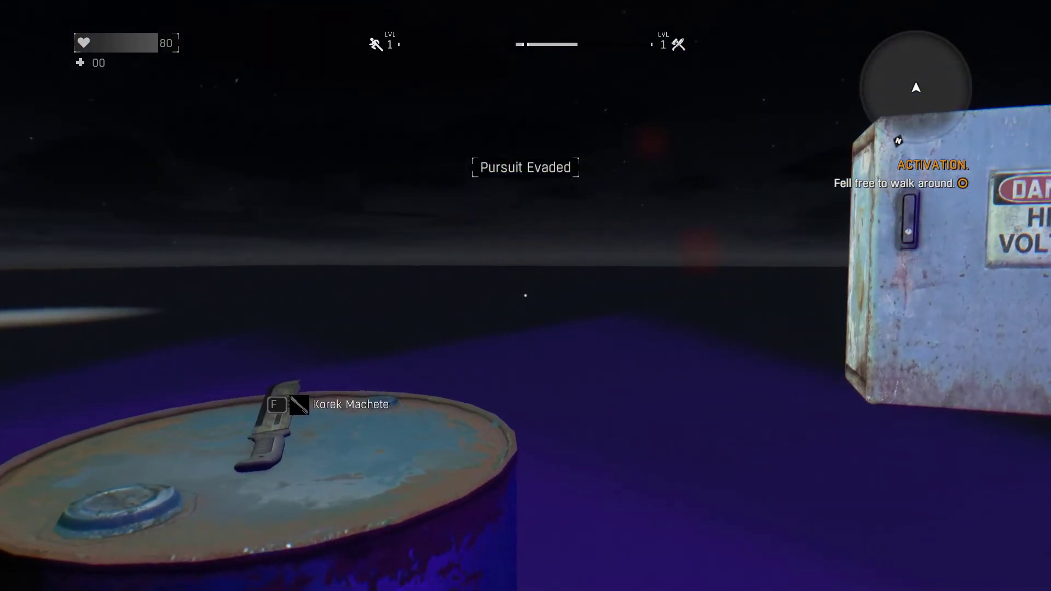
Step outside the safe zone behind the UV lamp stand, view the lit area, and walk back in to the barrel
{"action": "key", "text": "w"}
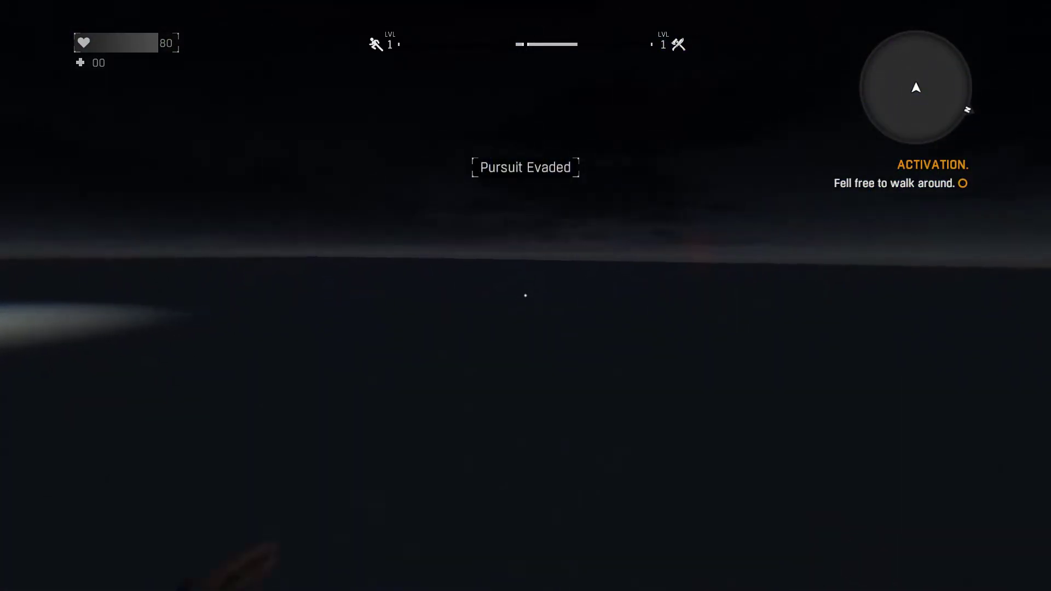
{"action": "key", "text": "w"}
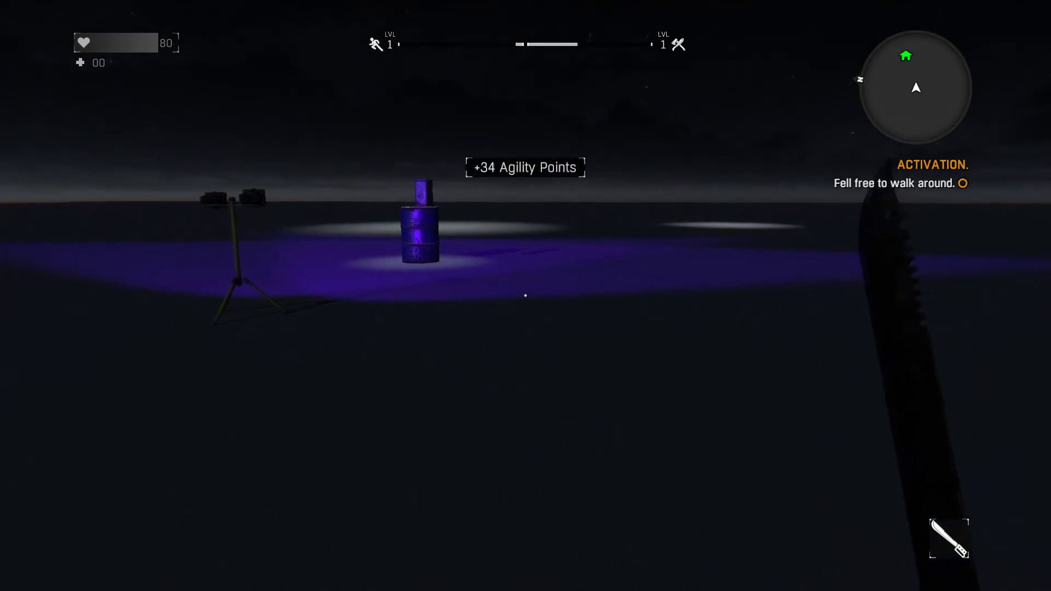
{"action": "key", "text": "w"}
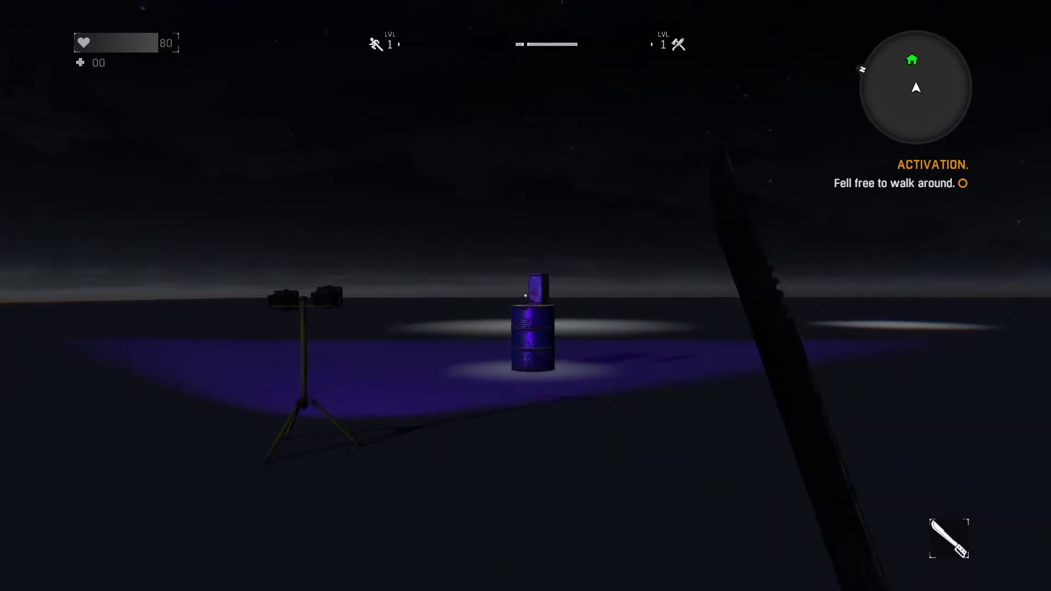
{"action": "key", "text": "w"}
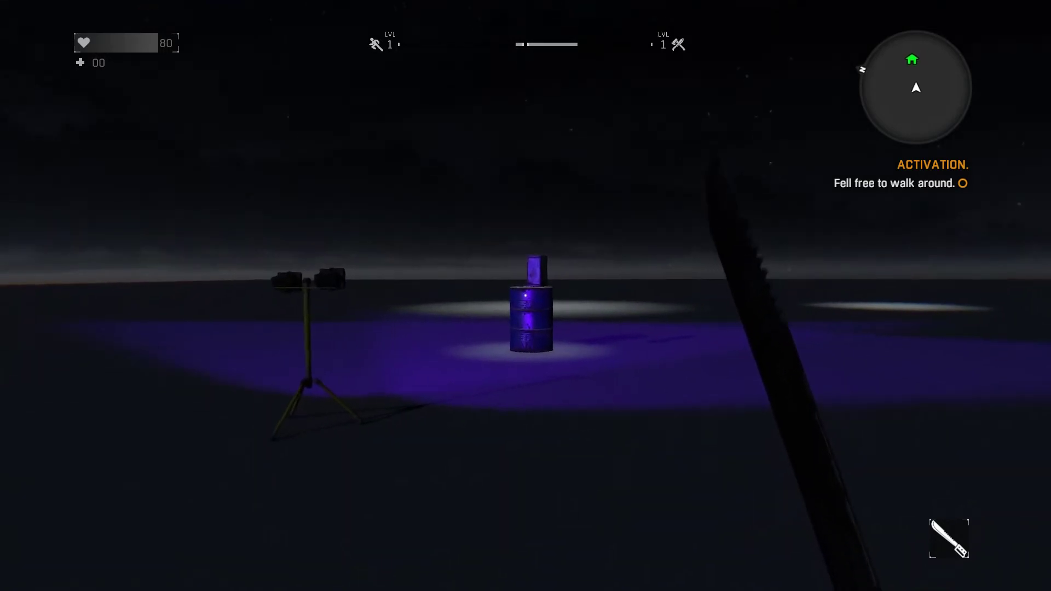
{"action": "key", "text": "w"}
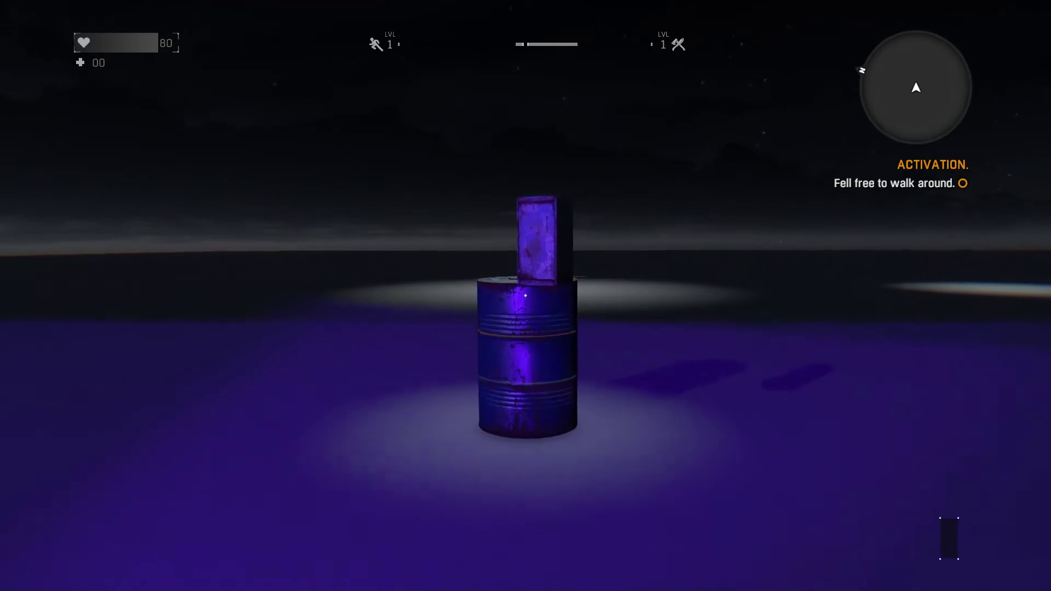
Examine the Korek Machete on the barrel and the nearby fusebox, and pause the game
{"action": "key", "text": "a"}
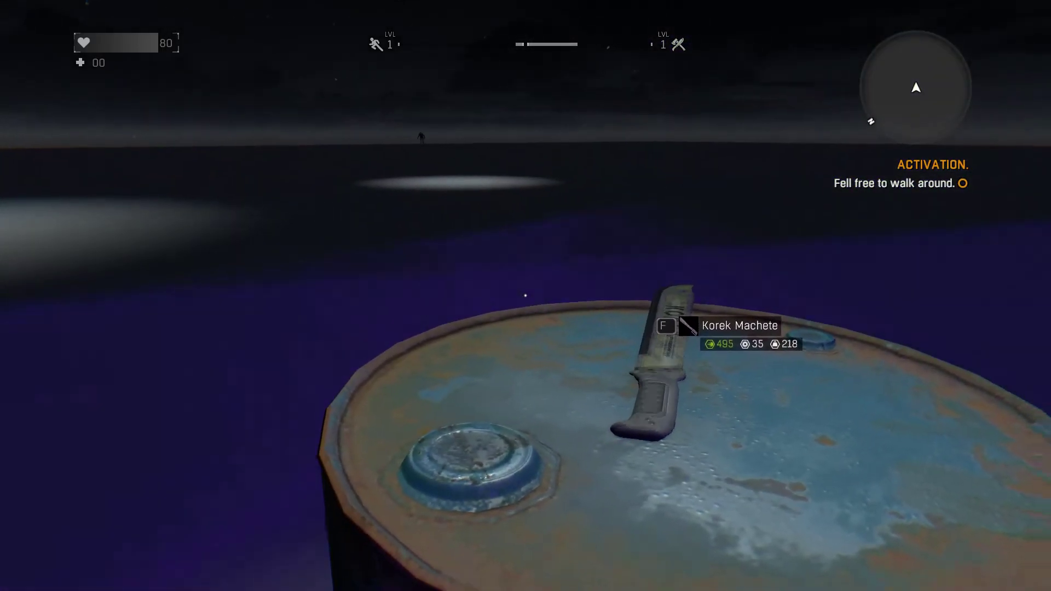
{"action": "key", "text": "w"}
{"action": "key", "text": "w"}
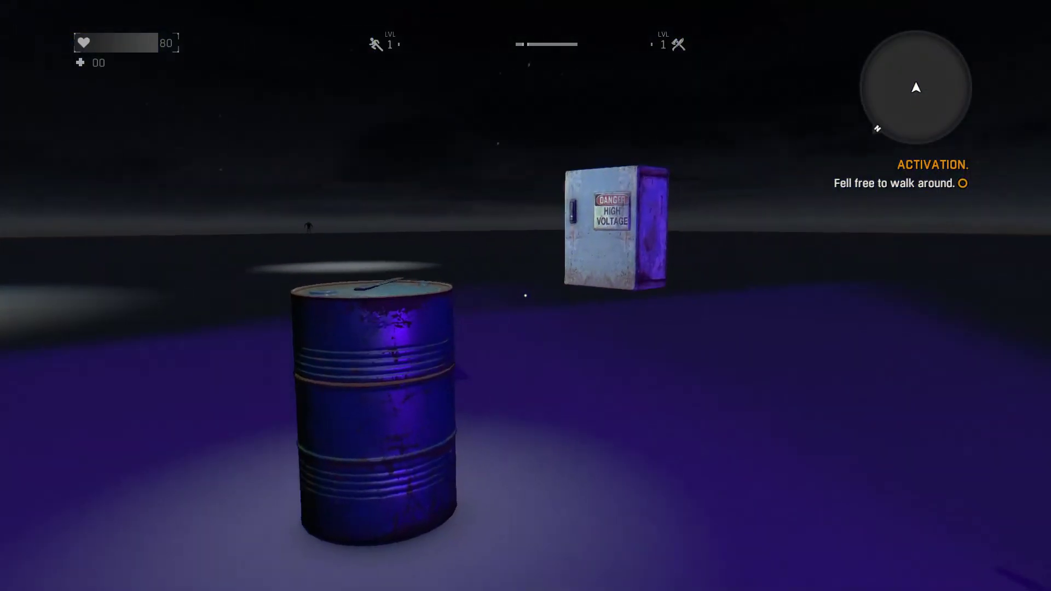
{"action": "key", "text": "w"}
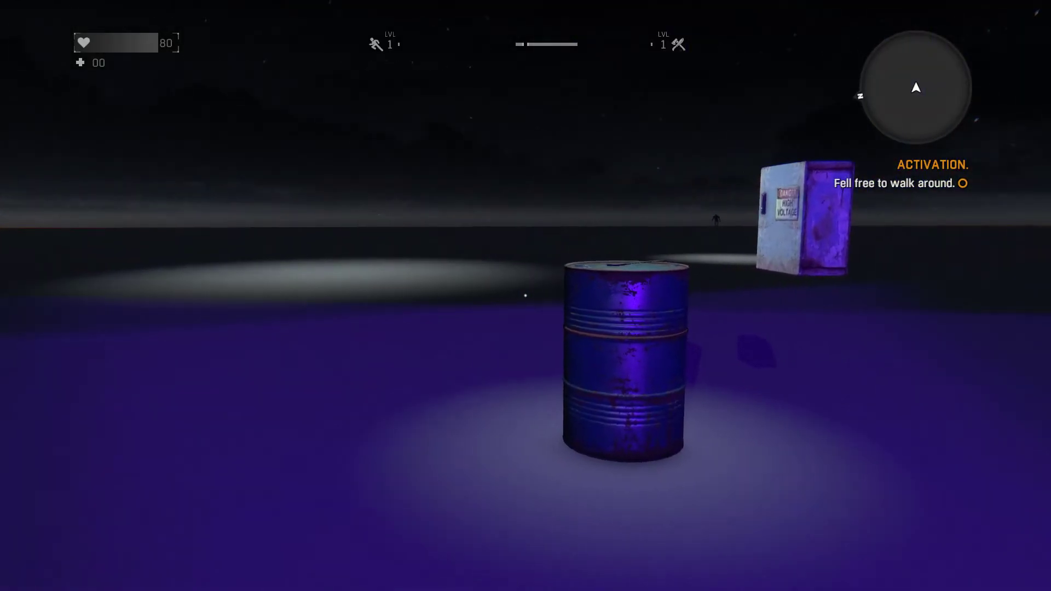
{"action": "key", "text": "Escape"}
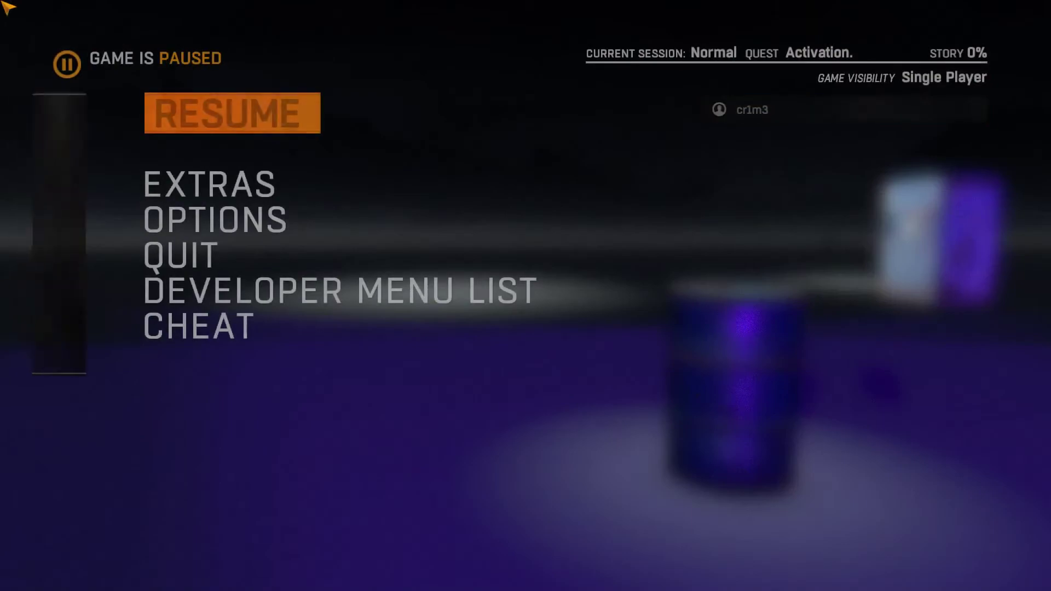
Quit the play test and review the enable and disable lines below the barrel's switch command in the quest script
{"action": "left_click", "coordinate": [183, 255]}
{"action": "key", "text": "Return"}
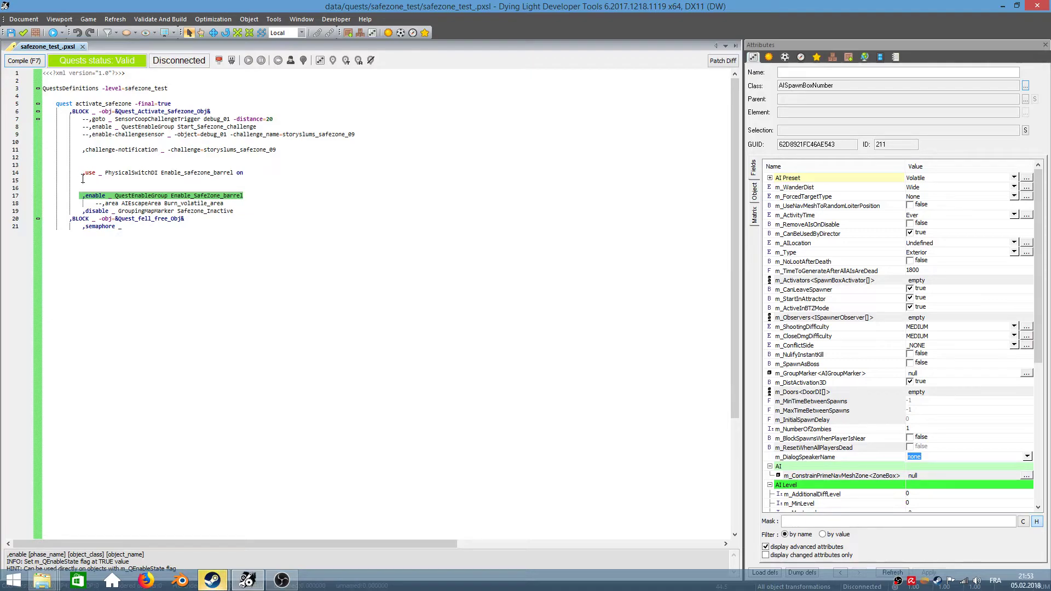
{"action": "left_click", "coordinate": [83, 180]}
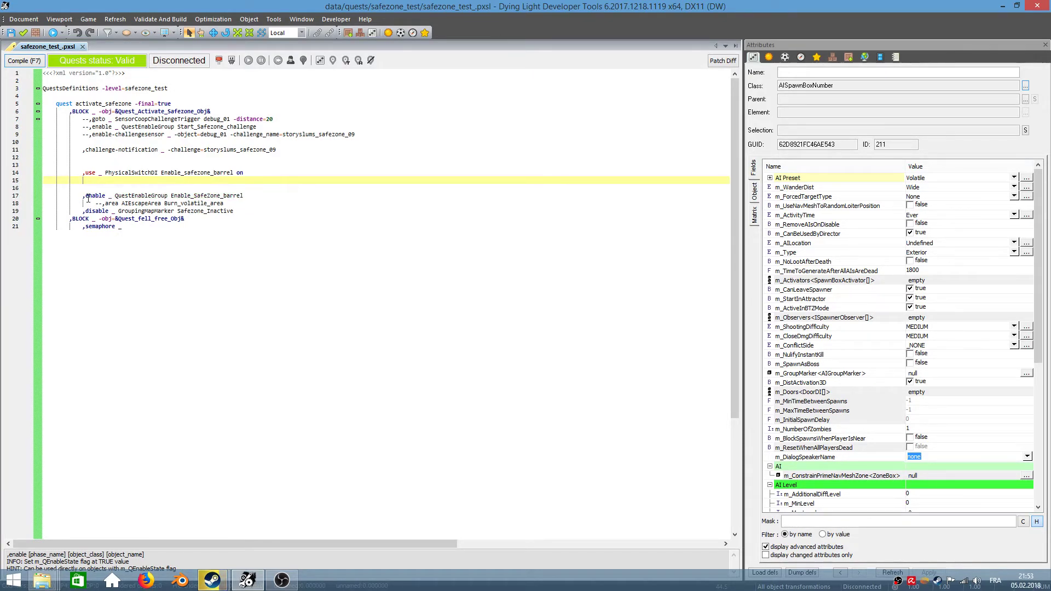
{"action": "left_click", "coordinate": [83, 197]}
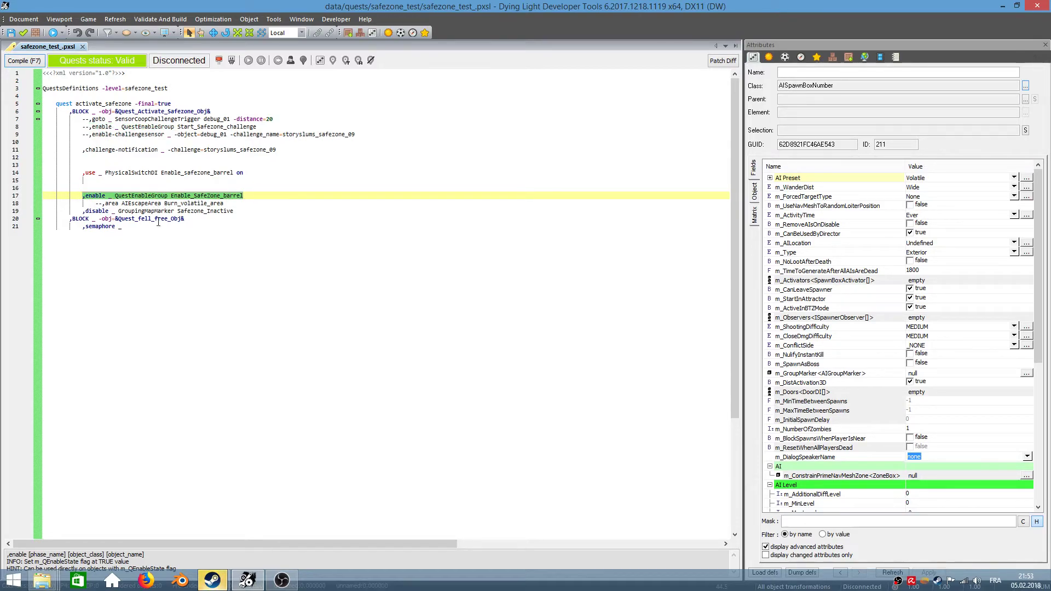
{"action": "left_click", "coordinate": [86, 211]}
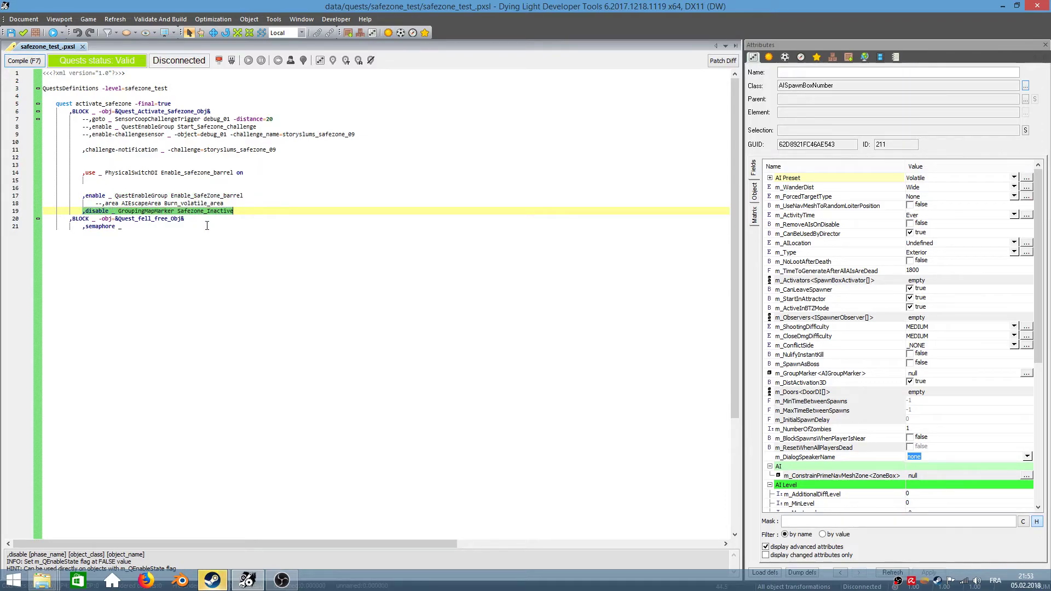
{"action": "left_click", "coordinate": [83, 196]}
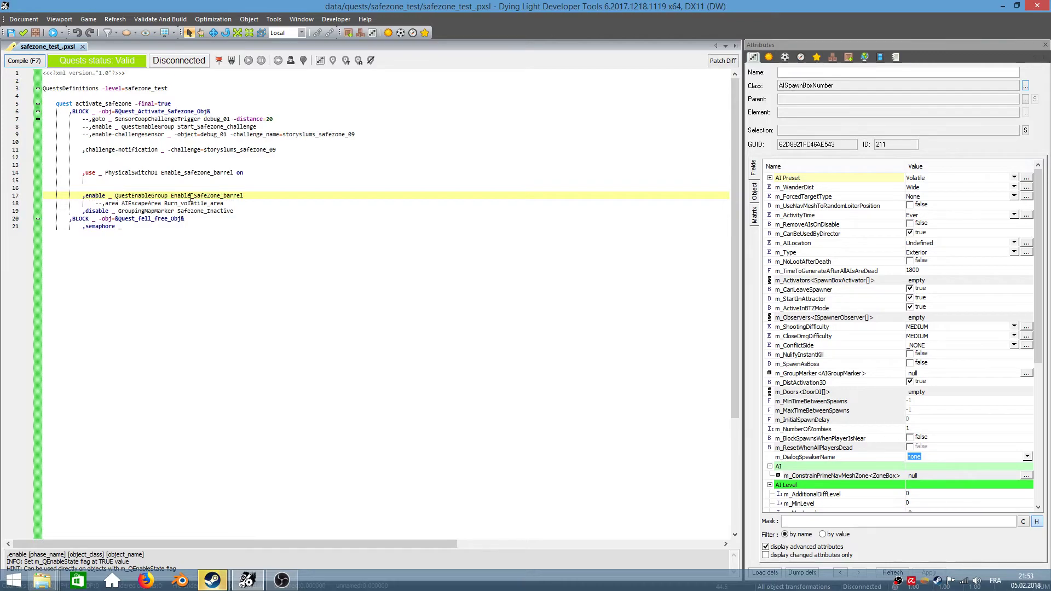
Try adding a command below the PhysicalSwitchDI use line, delete it with the spare blank line, and recompile the quest script
{"action": "left_click", "coordinate": [87, 183]}
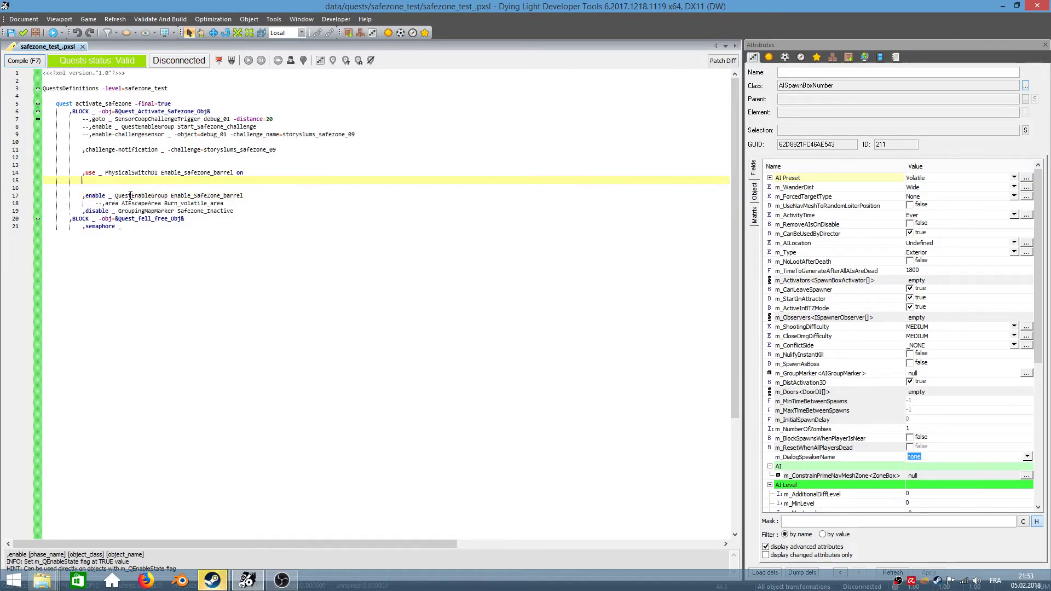
{"action": "type", "text": ","}
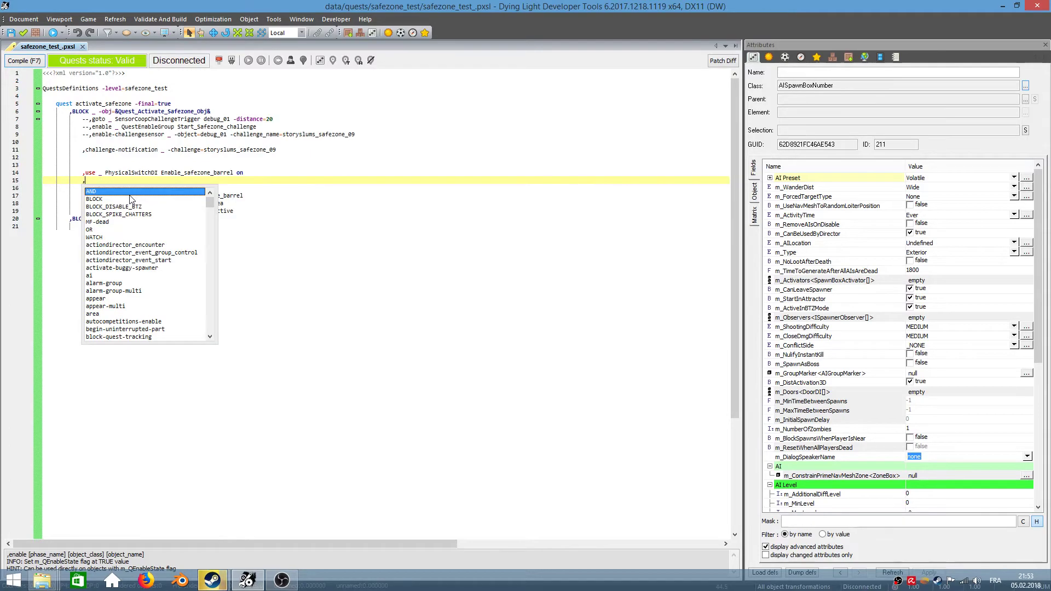
{"action": "type", "text": "TAK"}
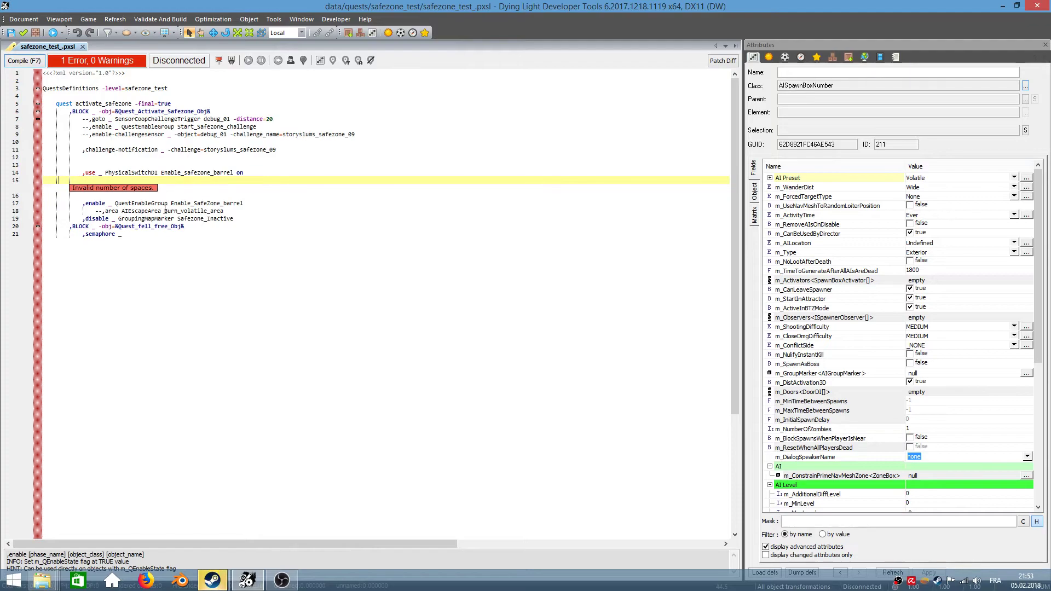
{"action": "key", "text": "BackSpace"}
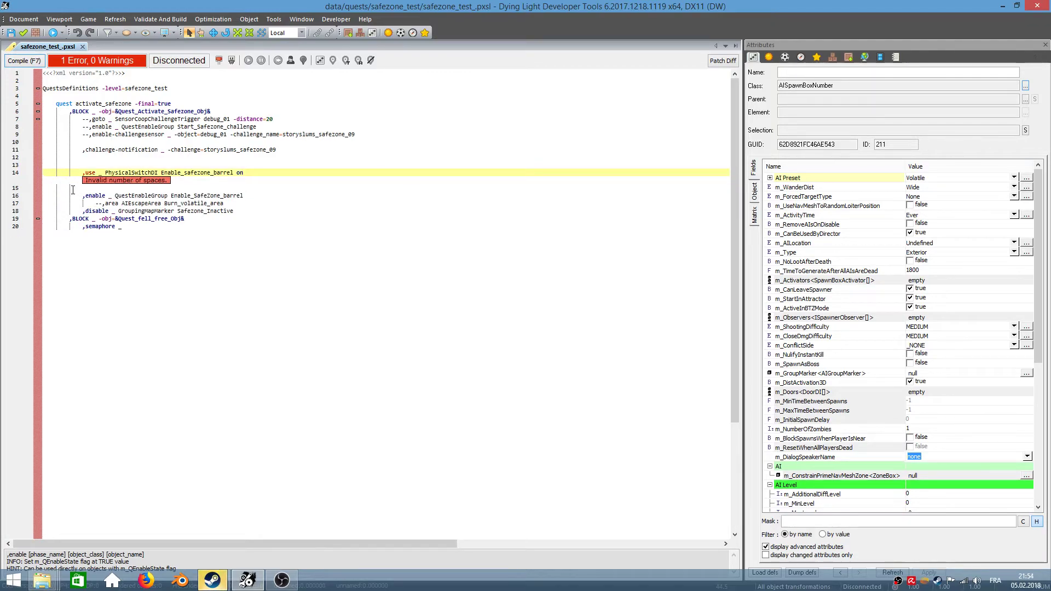
{"action": "key", "text": "F7"}
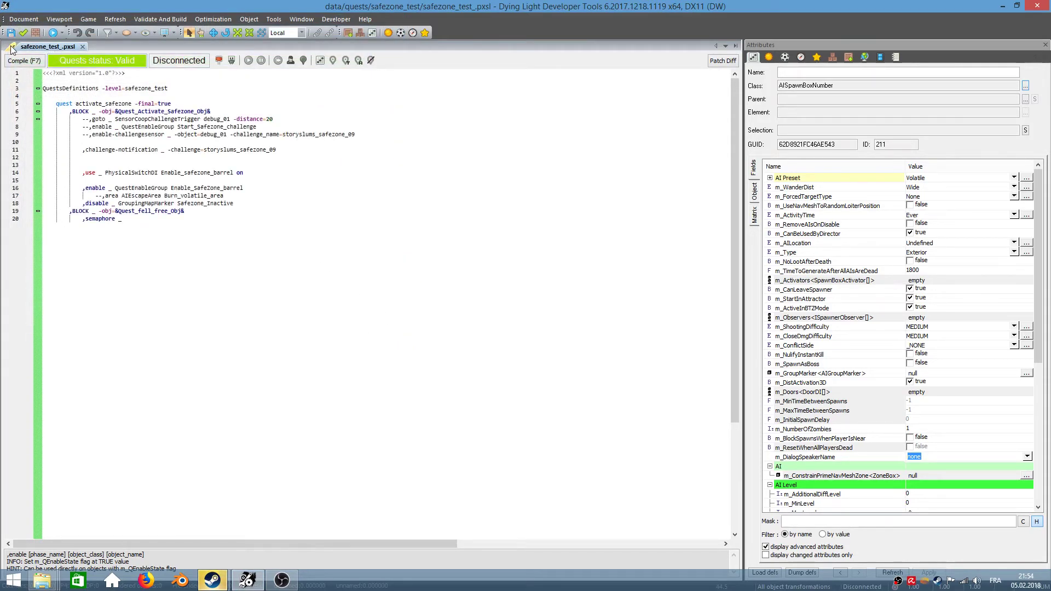
Return to the safezone_test map, select the Enable_SafeZone_barrel quest group, and expand its m_Objects list
{"action": "left_click", "coordinate": [12, 50]}
{"action": "right_click_drag", "start_coordinate": [345, 225], "coordinate": [291, 244]}
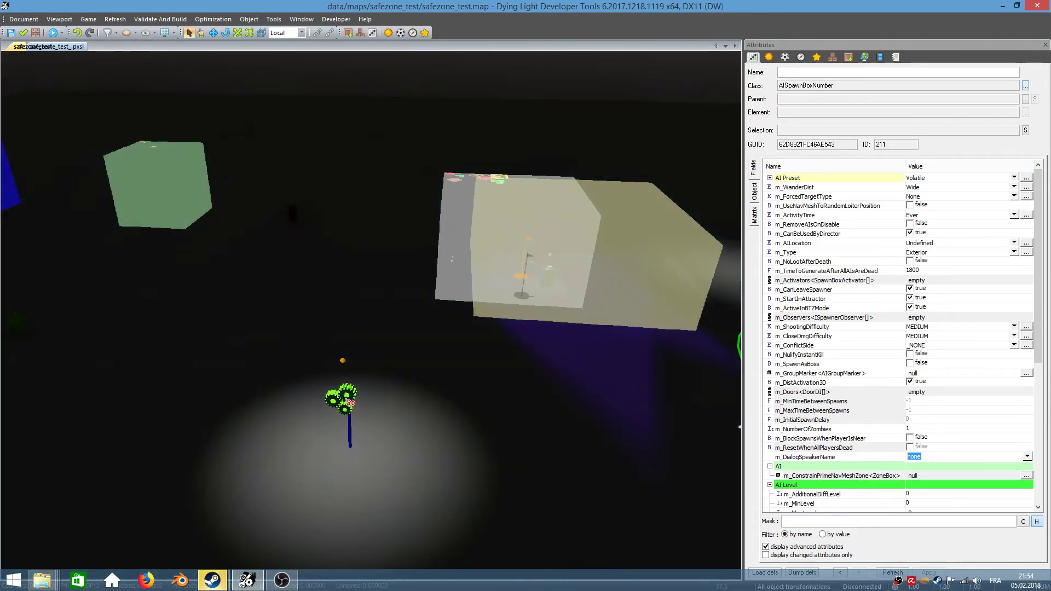
{"action": "left_click", "coordinate": [345, 399]}
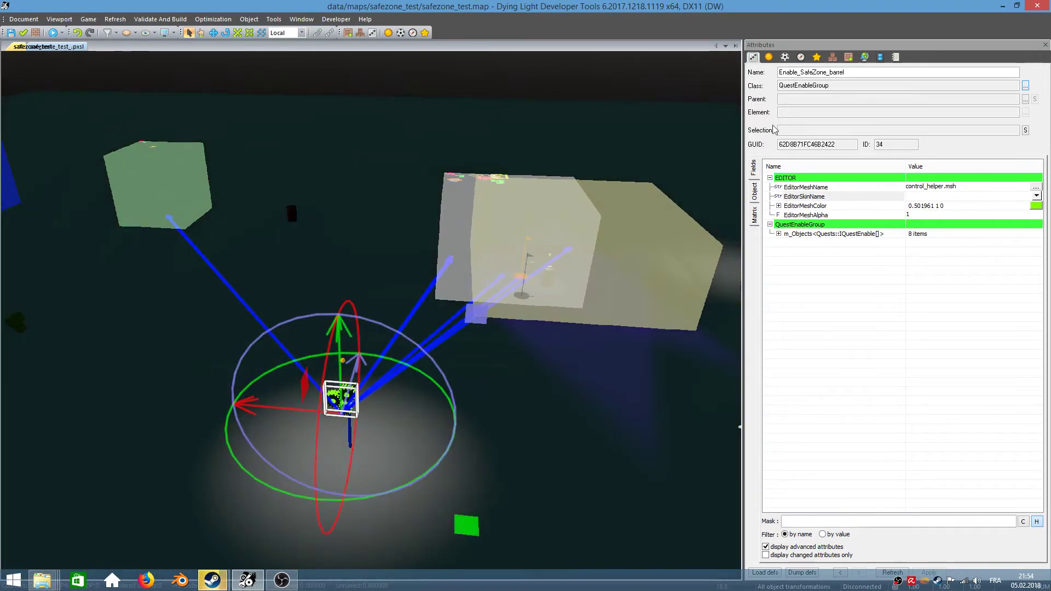
{"action": "left_click", "coordinate": [848, 57]}
{"action": "left_click", "coordinate": [751, 58]}
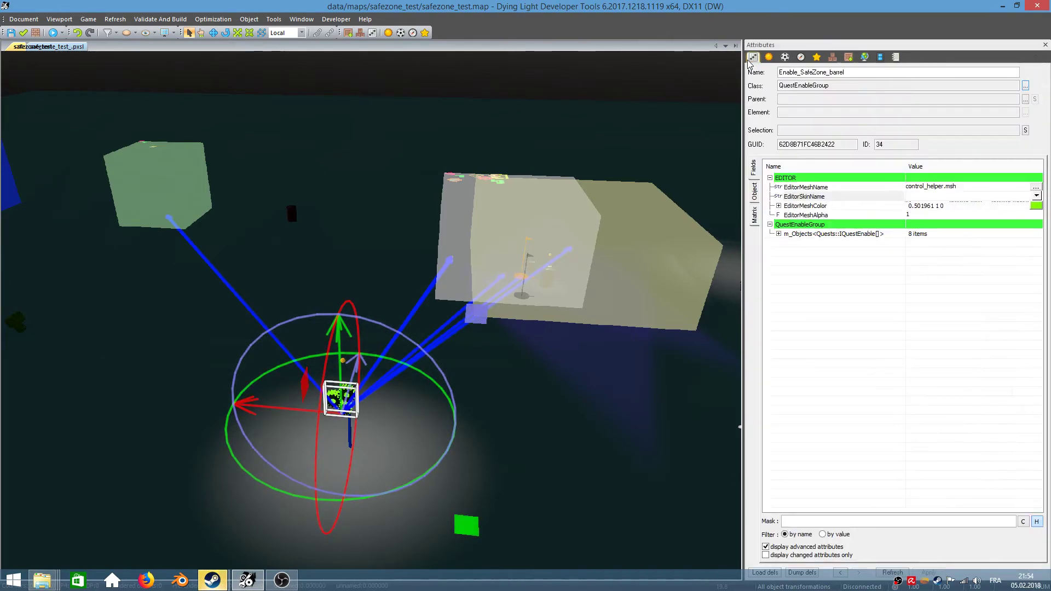
{"action": "left_click", "coordinate": [778, 233]}
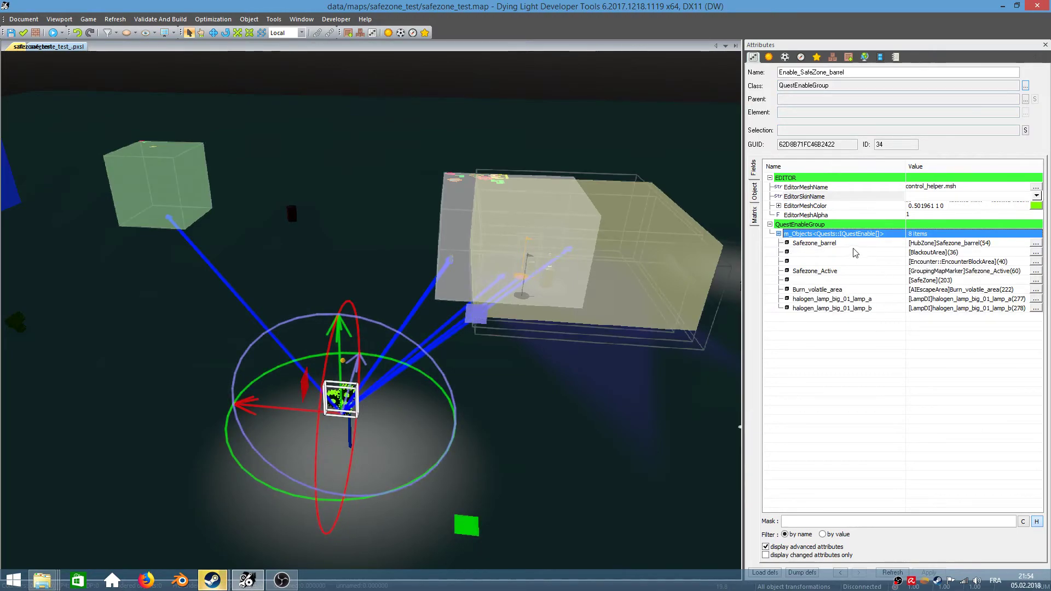
Highlight the Safezone_barrel HubZone entry of the group and examine its volume in the map
{"action": "left_click", "coordinate": [947, 245]}
{"action": "right_click_drag", "start_coordinate": [611, 278], "coordinate": [760, 303]}
{"action": "key", "text": "w"}
{"action": "mouse_move", "coordinate": [510, 286]}
{"action": "right_mouse_down"}
{"action": "mouse_move", "coordinate": [506, 227]}
{"action": "mouse_move", "coordinate": [515, 280]}
{"action": "mouse_move", "coordinate": [586, 301]}
{"action": "mouse_move", "coordinate": [510, 295]}
{"action": "mouse_move", "coordinate": [520, 273]}
{"action": "right_mouse_up"}
{"action": "key", "text": "s"}
{"action": "key", "text": "s"}
Highlight the BlackoutArea entry of the group and examine its red volume around the safe zone
{"action": "left_click", "coordinate": [938, 255]}
{"action": "left_click", "coordinate": [146, 34]}
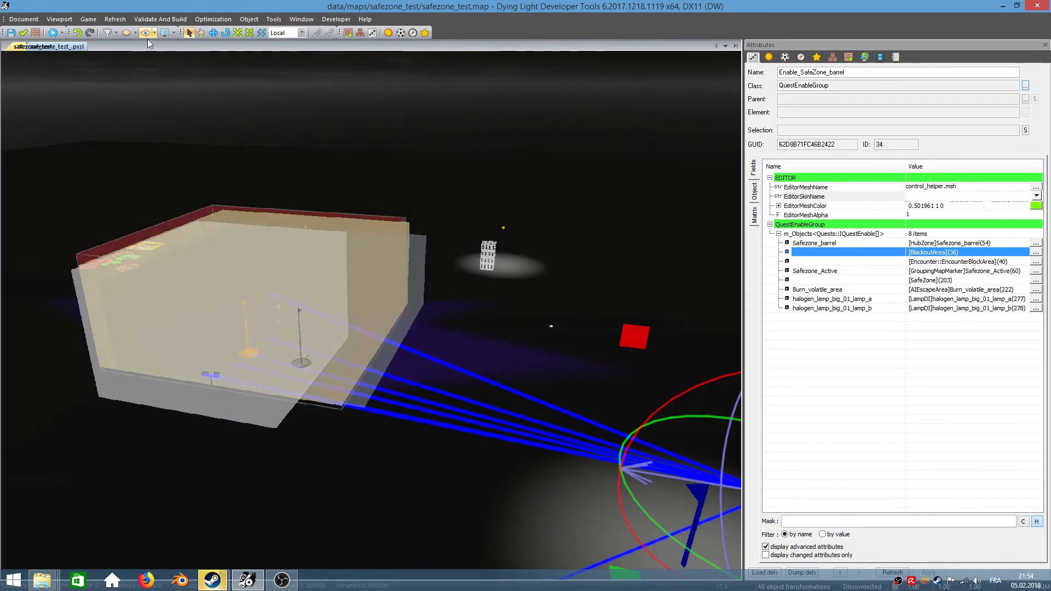
{"action": "key", "text": "w"}
{"action": "right_click_drag", "start_coordinate": [250, 312], "coordinate": [52, 304]}
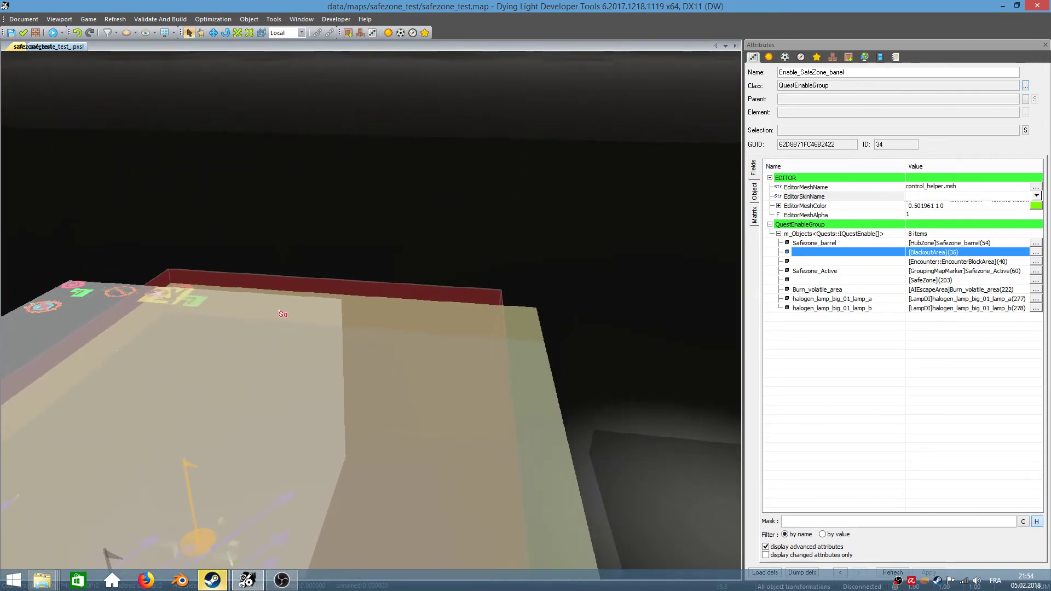
{"action": "right_click_drag", "start_coordinate": [323, 287], "coordinate": [322, 298]}
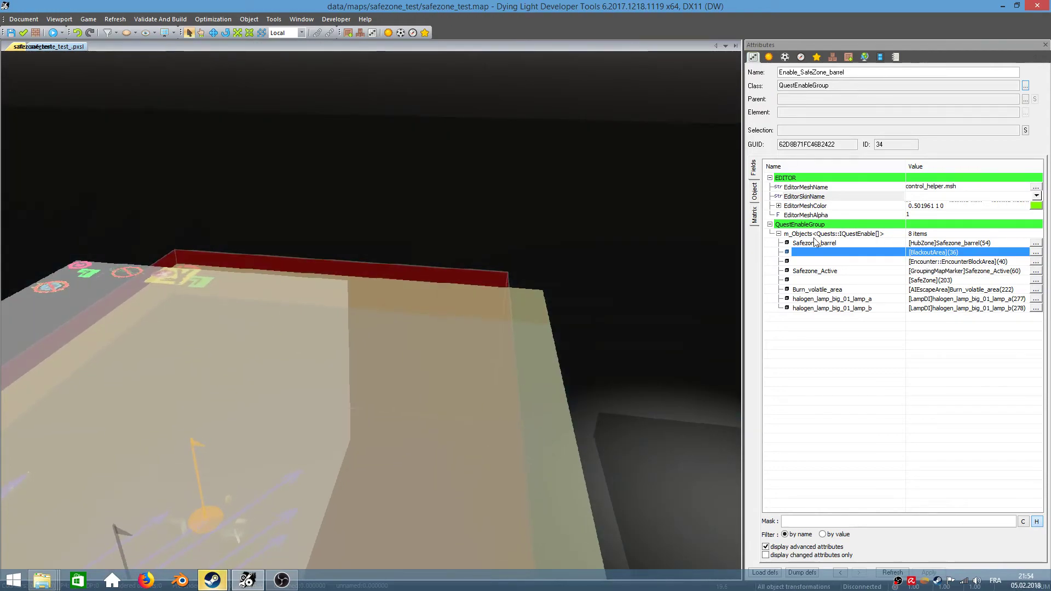
Select the BlackoutArea object from the group's list and examine the halogen lamps inside its volume
{"action": "right_click", "coordinate": [911, 255]}
{"action": "left_click", "coordinate": [938, 256]}
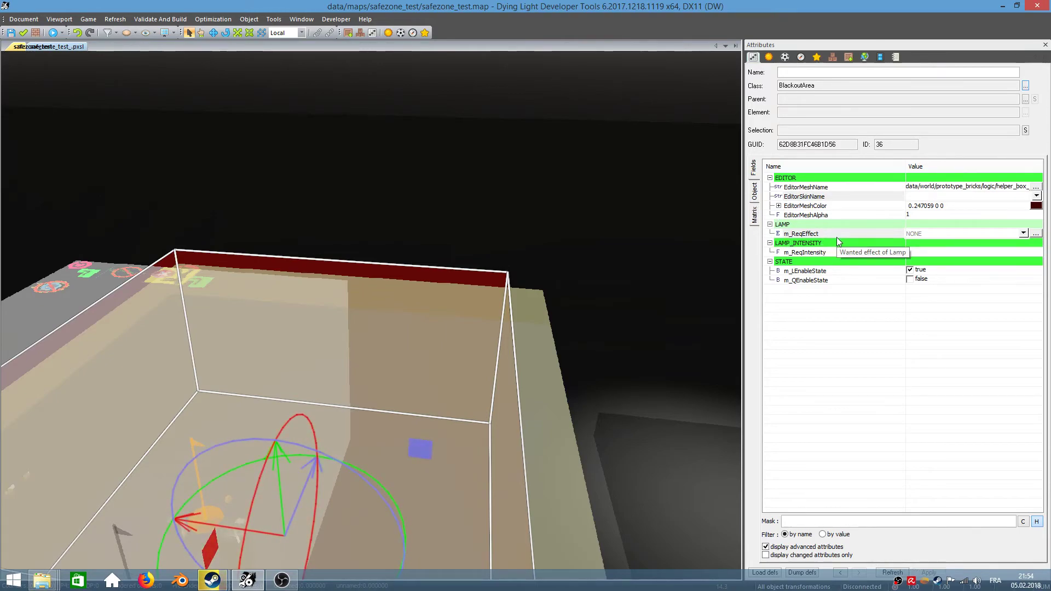
{"action": "middle_click_drag", "start_coordinate": [499, 310], "coordinate": [519, 299]}
{"action": "middle_click_drag", "start_coordinate": [544, 183], "coordinate": [1048, 279]}
{"action": "scroll", "coordinate": [434, 404], "scroll_direction": "up", "scroll_amount": 5}
{"action": "middle_click_drag", "start_coordinate": [372, 347], "coordinate": [253, 319]}
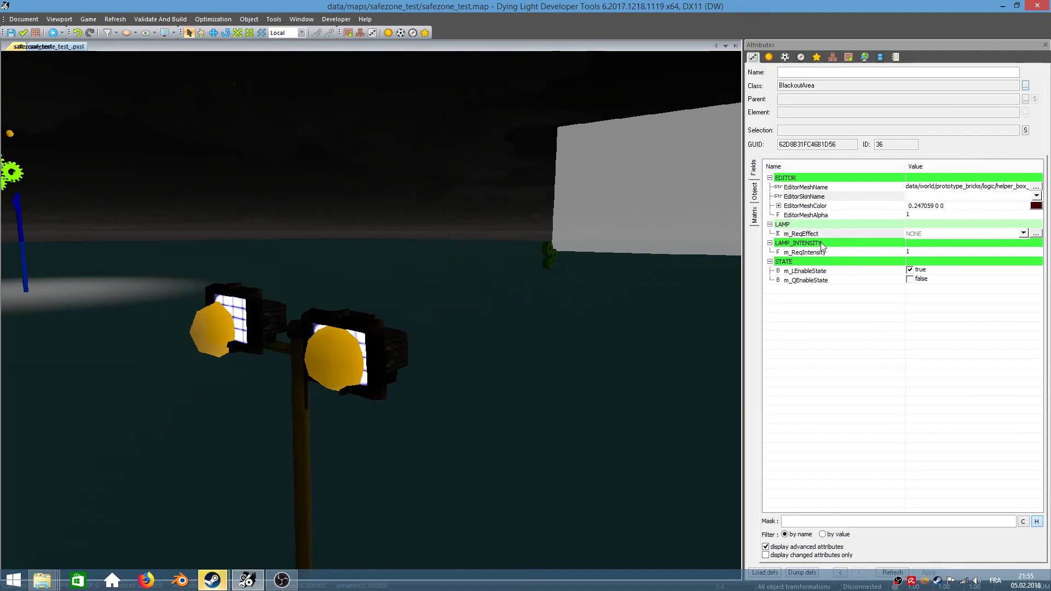
Review the m_ReqEffect options of the BlackoutArea, keep NONE, and look back at the barrel and fusebox
{"action": "mouse_move", "coordinate": [814, 238]}
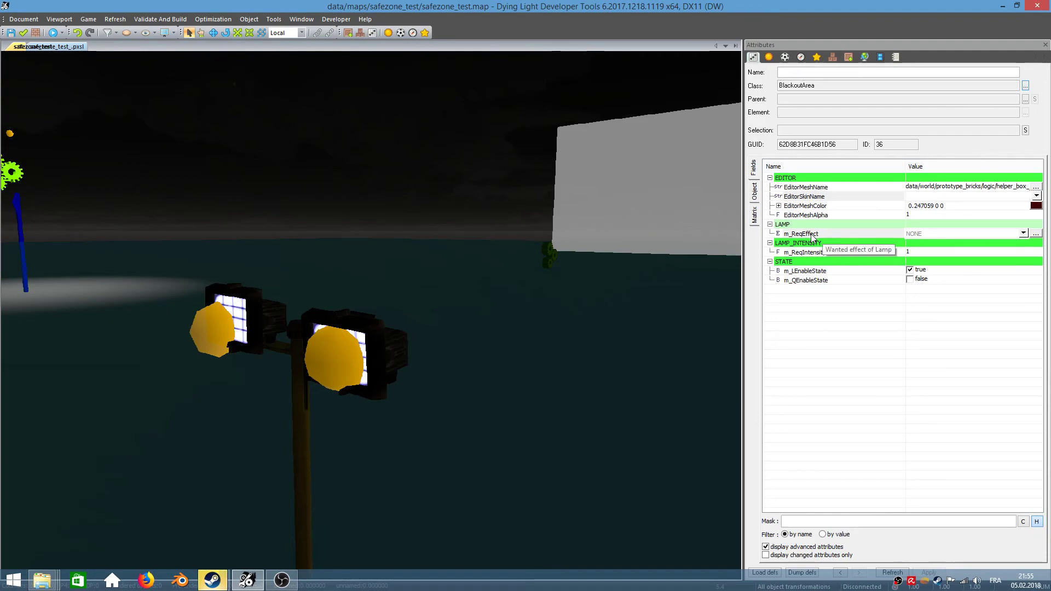
{"action": "left_click", "coordinate": [1023, 234]}
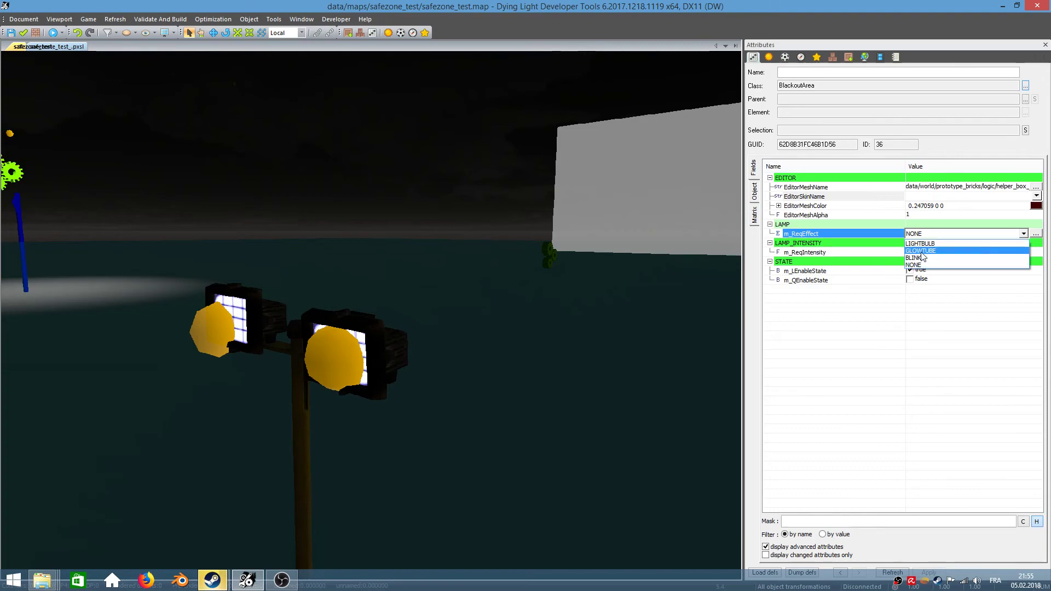
{"action": "left_click", "coordinate": [857, 239]}
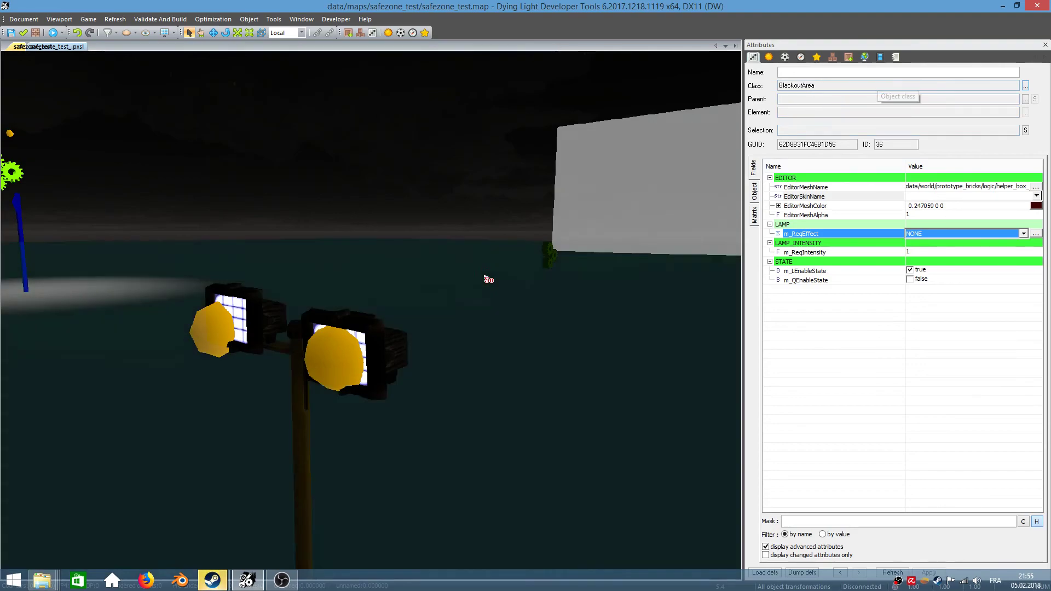
{"action": "right_click_drag", "start_coordinate": [488, 280], "coordinate": [257, 303]}
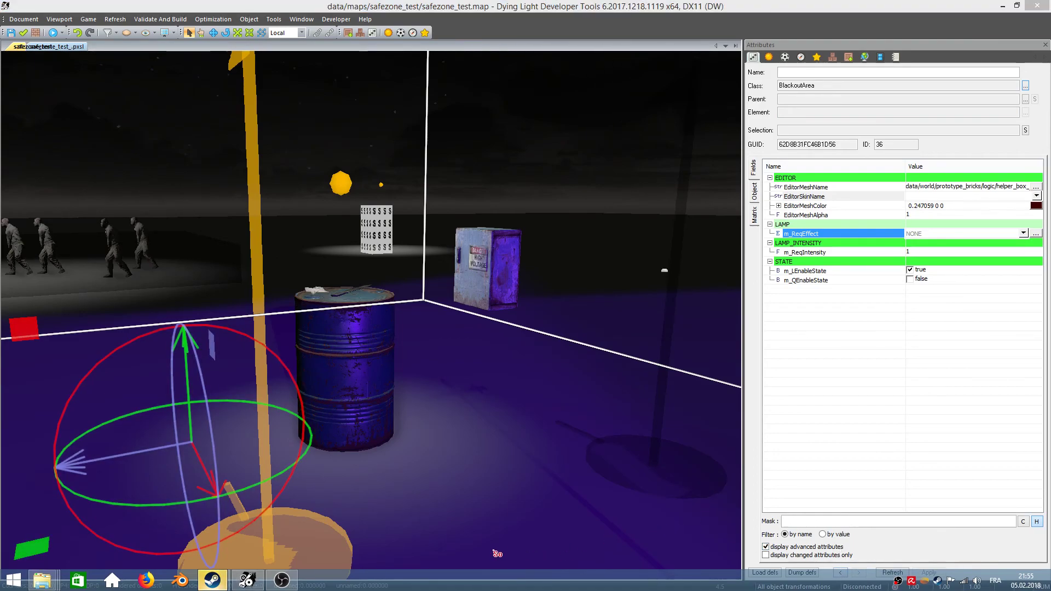
{"action": "left_click", "coordinate": [247, 581]}
{"action": "left_click", "coordinate": [248, 580]}
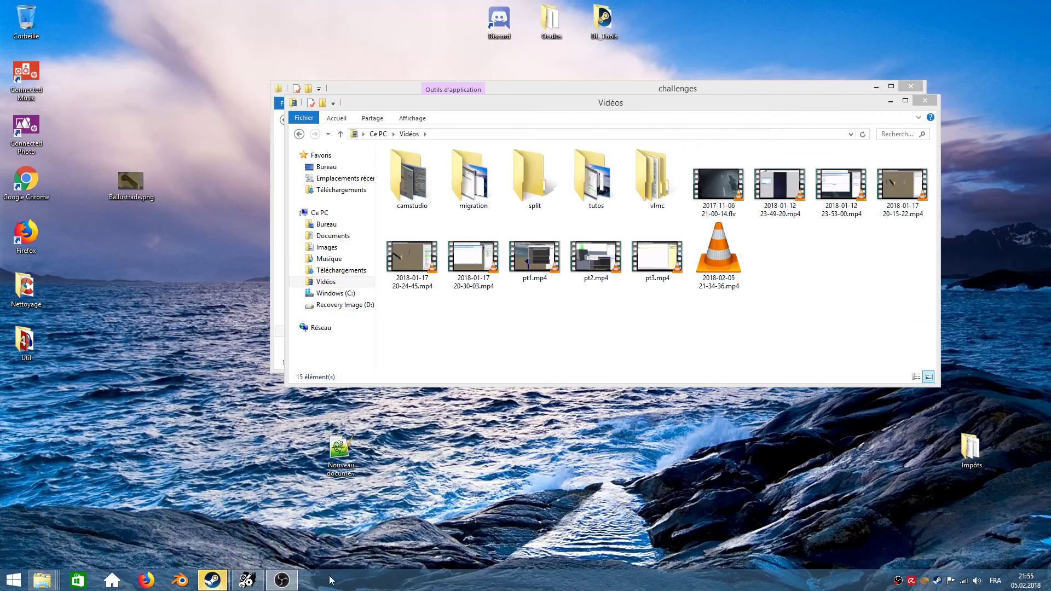
{"action": "left_click", "coordinate": [244, 581]}
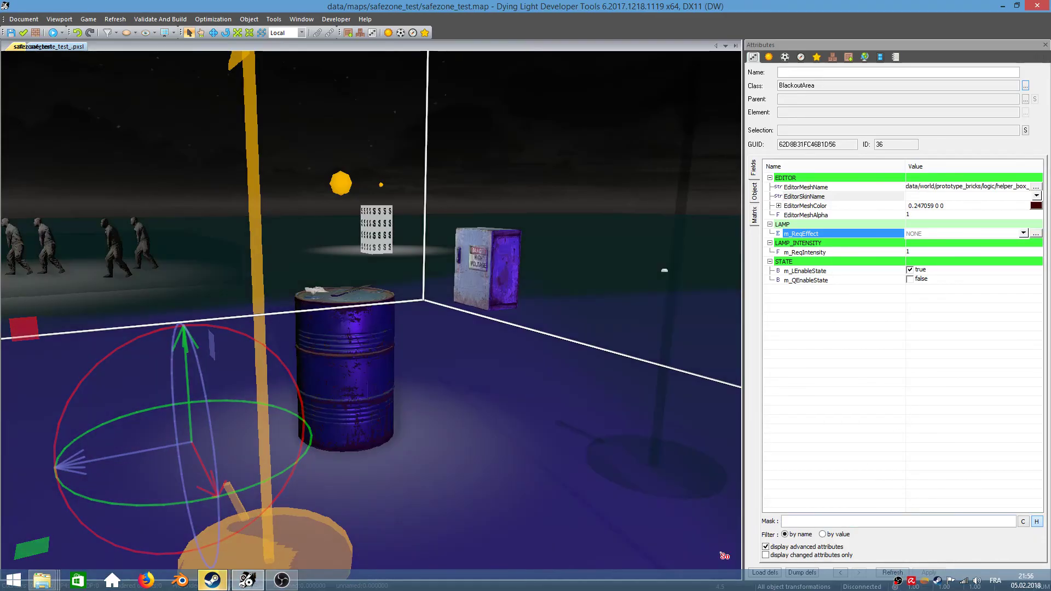
Reselect the Enable_SafeZone_barrel group and compare its HubZone and BlackoutArea volumes from outside the safe zone
{"action": "left_click", "coordinate": [840, 573]}
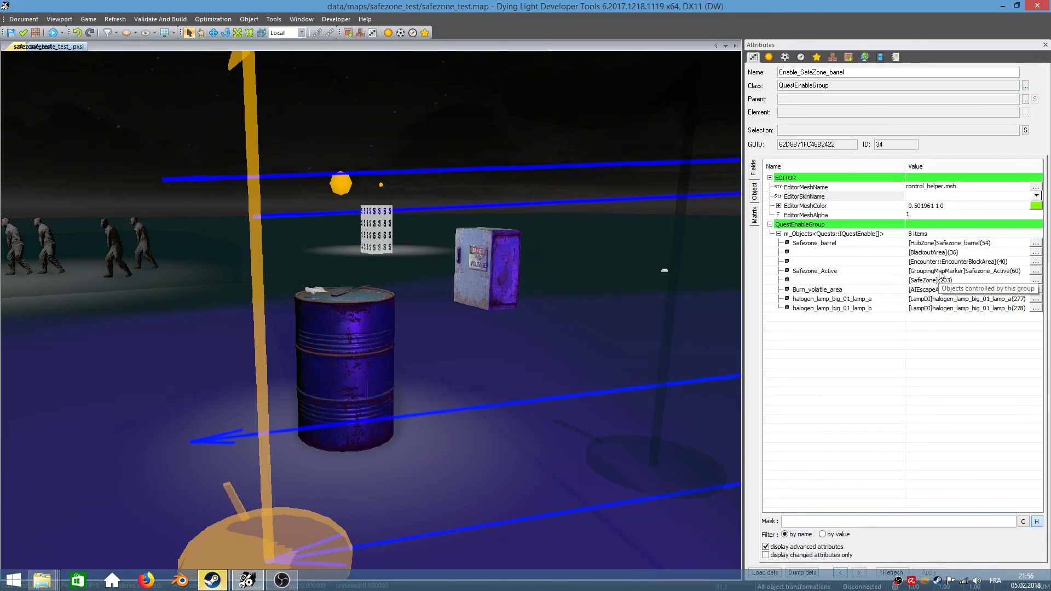
{"action": "left_click", "coordinate": [934, 243]}
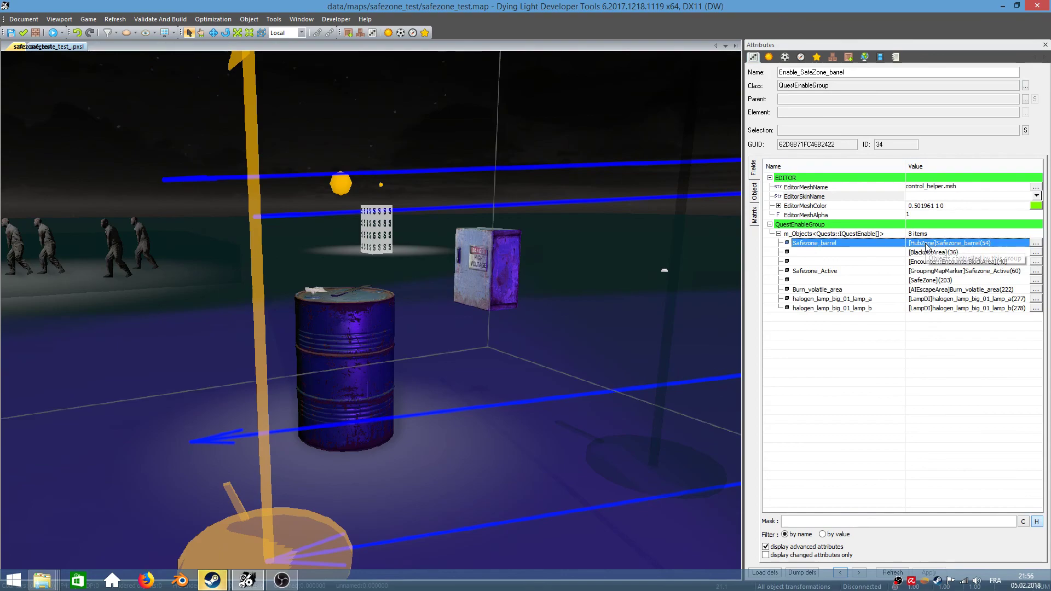
{"action": "left_click", "coordinate": [931, 254]}
{"action": "right_click_drag", "start_coordinate": [629, 297], "coordinate": [630, 356]}
{"action": "scroll", "coordinate": [630, 355], "scroll_direction": "down", "scroll_amount": 5}
{"action": "scroll", "coordinate": [639, 367], "scroll_direction": "down", "scroll_amount": 5}
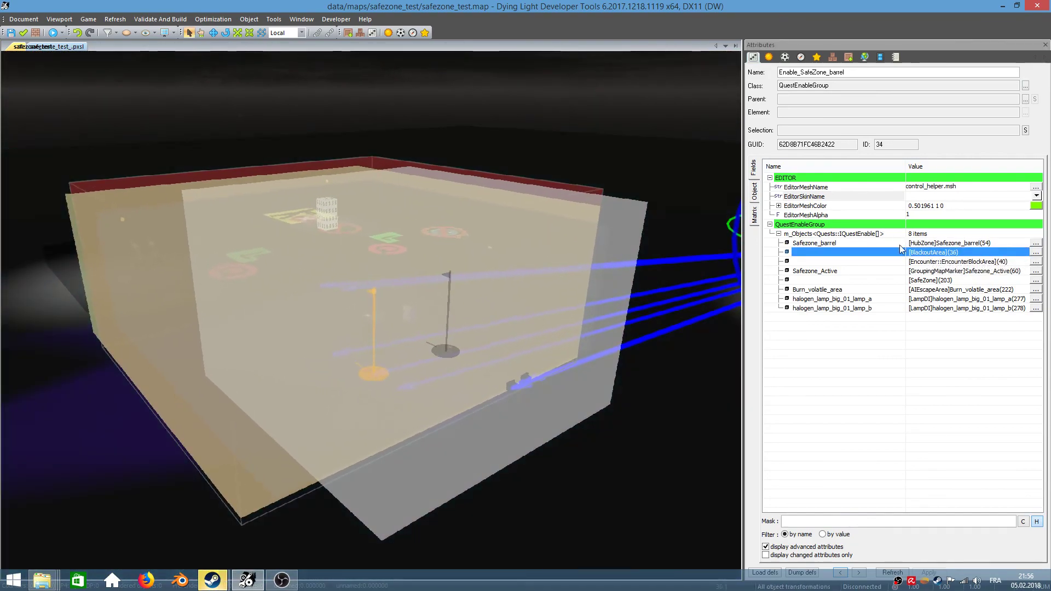
Highlight the group's EncounterBlockArea and Safezone_Active map marker entries and examine both in the map
{"action": "left_click", "coordinate": [946, 262]}
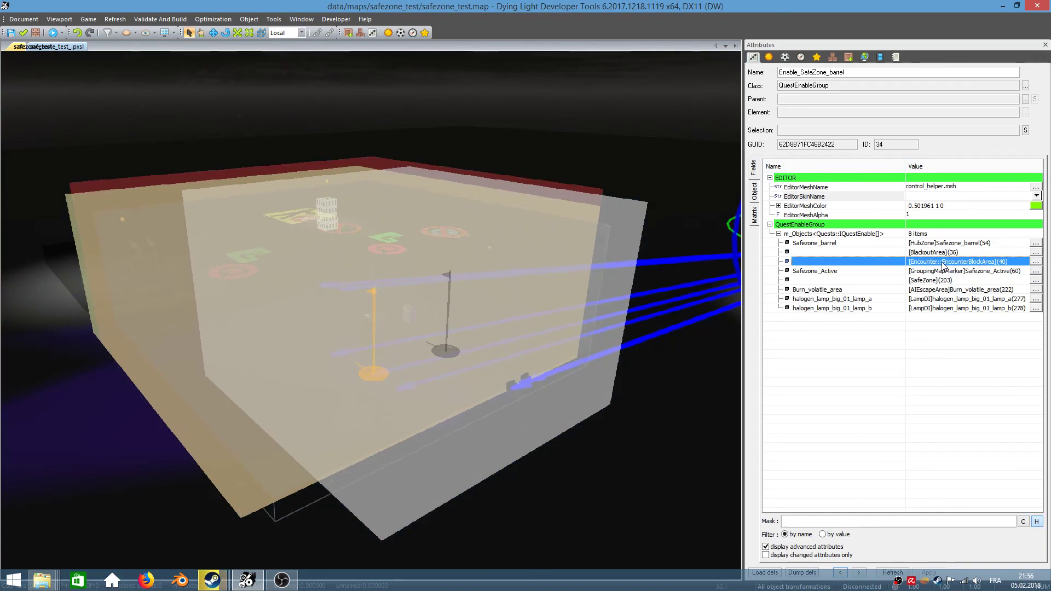
{"action": "right_click_drag", "start_coordinate": [616, 382], "coordinate": [610, 382]}
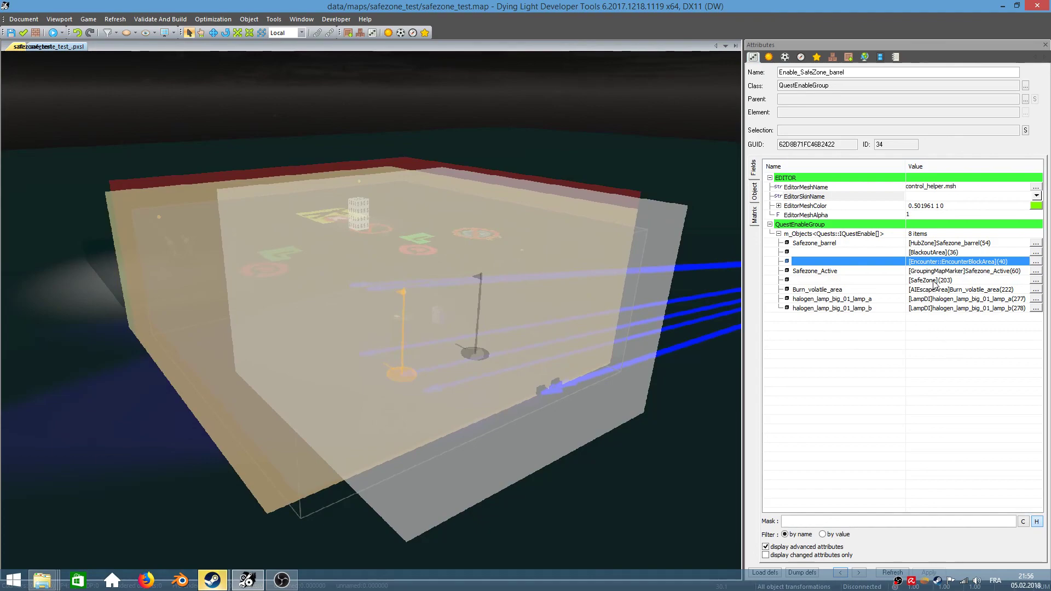
{"action": "left_click", "coordinate": [937, 273]}
{"action": "mouse_move", "coordinate": [600, 428]}
{"action": "right_mouse_down"}
{"action": "mouse_move", "coordinate": [602, 470]}
{"action": "mouse_move", "coordinate": [608, 450]}
{"action": "mouse_move", "coordinate": [581, 438]}
{"action": "right_mouse_up"}
{"action": "key", "text": "w"}
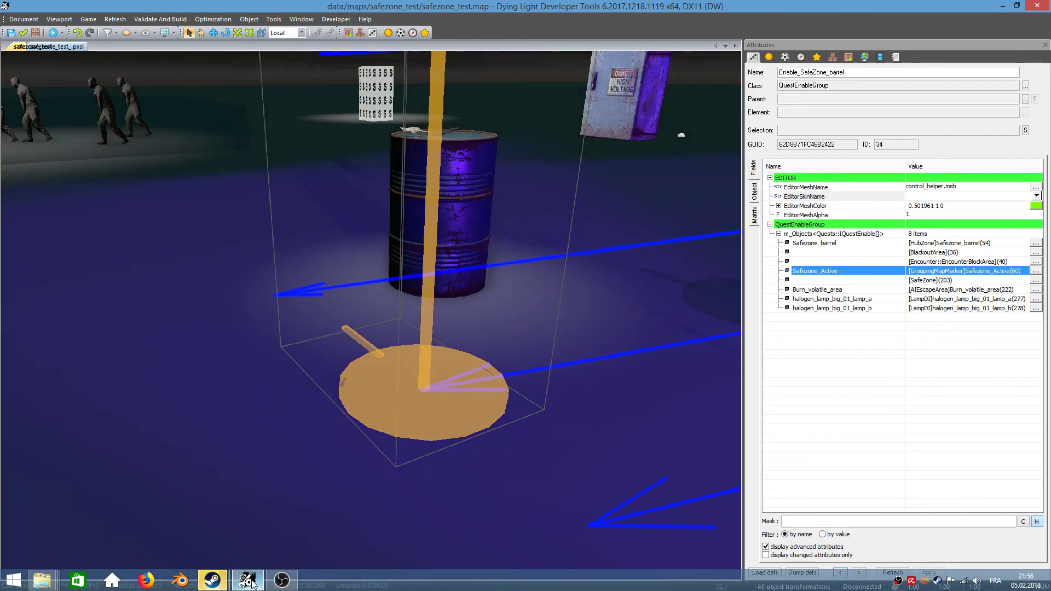